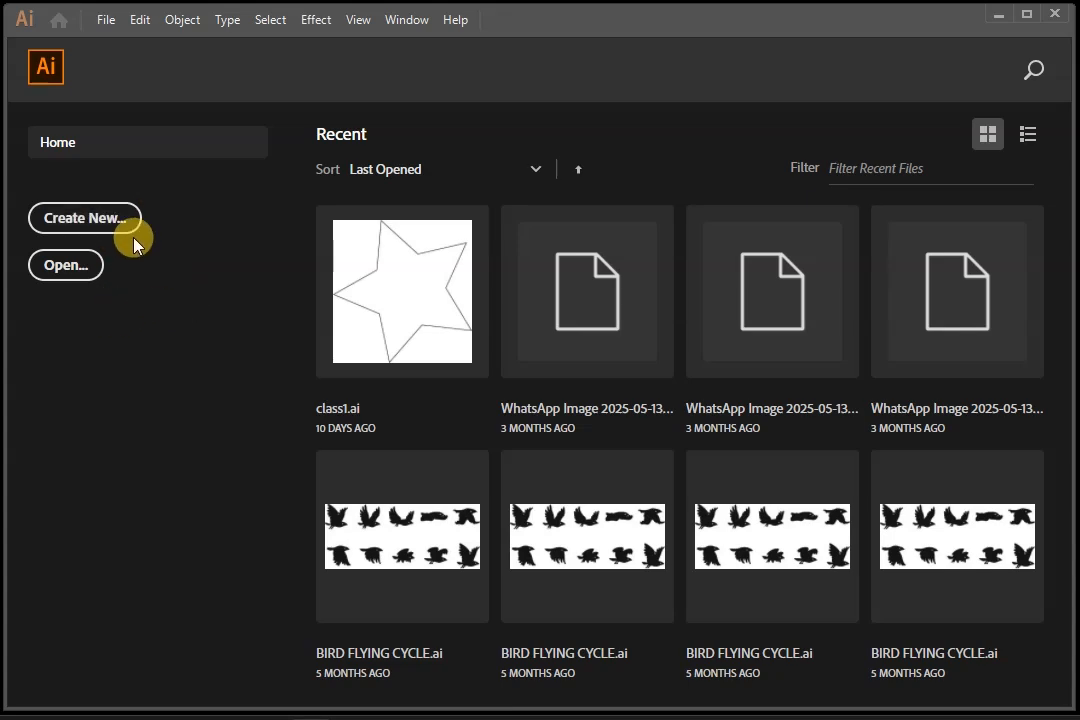
Create a blank portrait A4 document from the Print presets and position the floating toolbox beside the artboard.
left_click(106, 225)
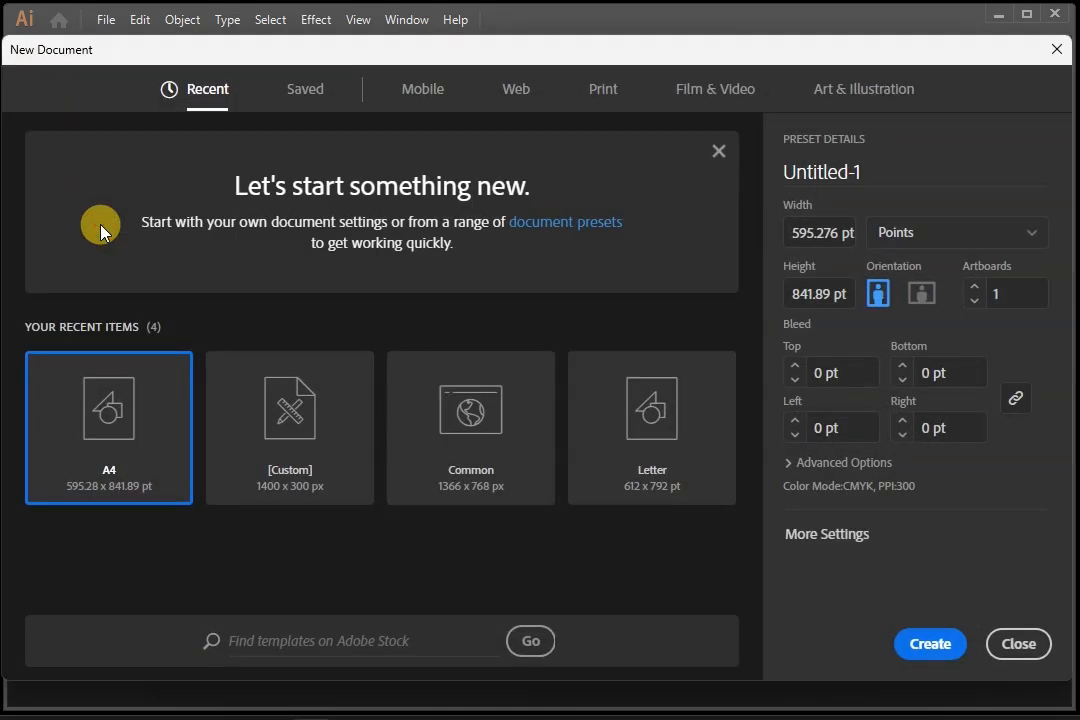
left_click_drag(493, 57, 494, 48)
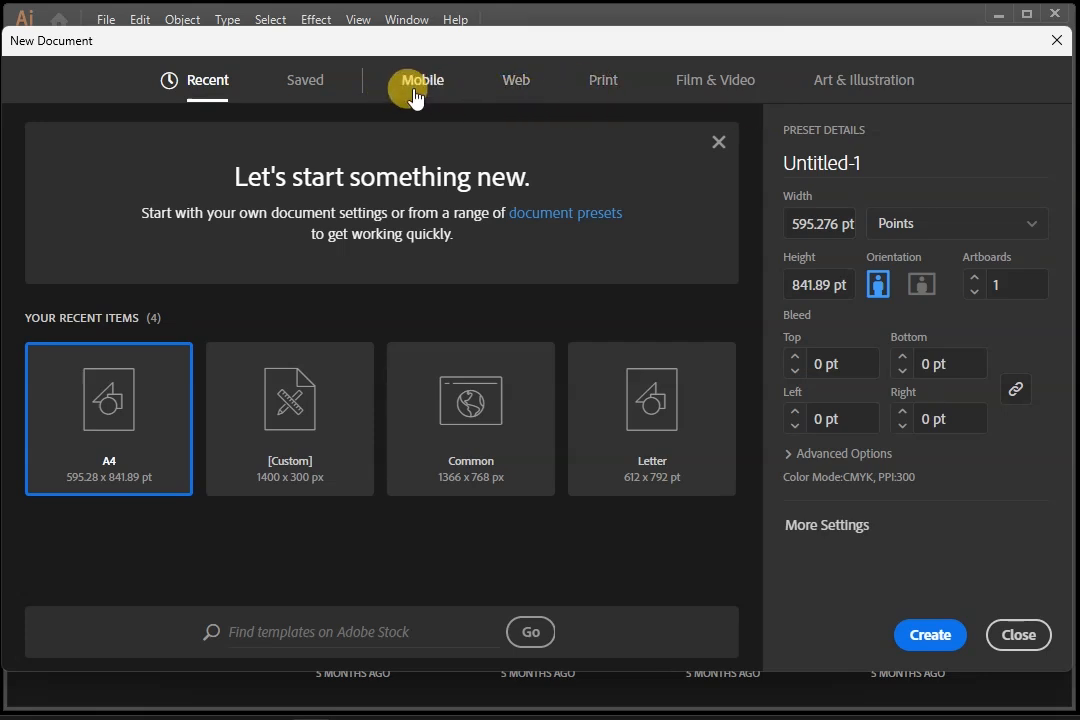
left_click(612, 92)
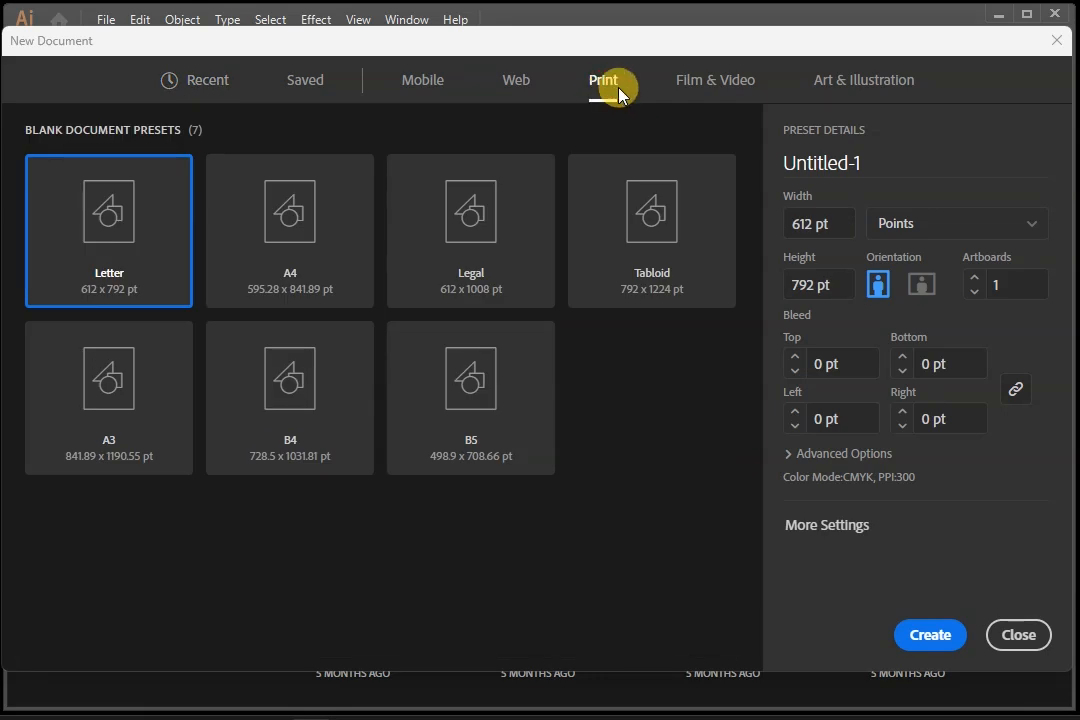
left_click(300, 258)
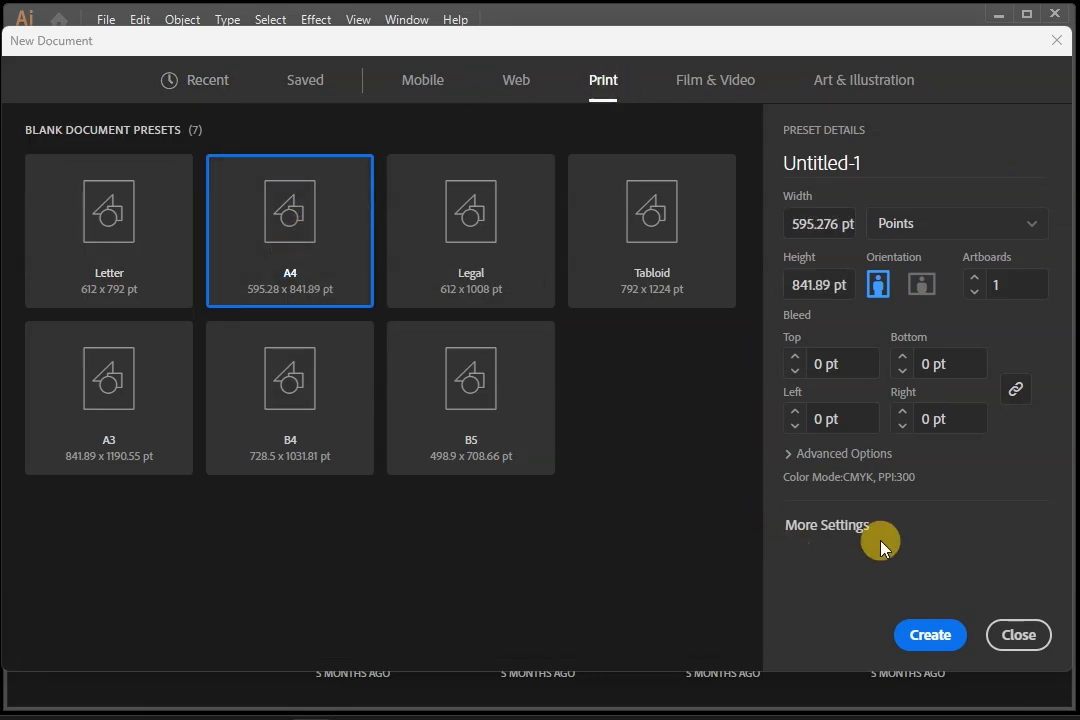
left_click(919, 640)
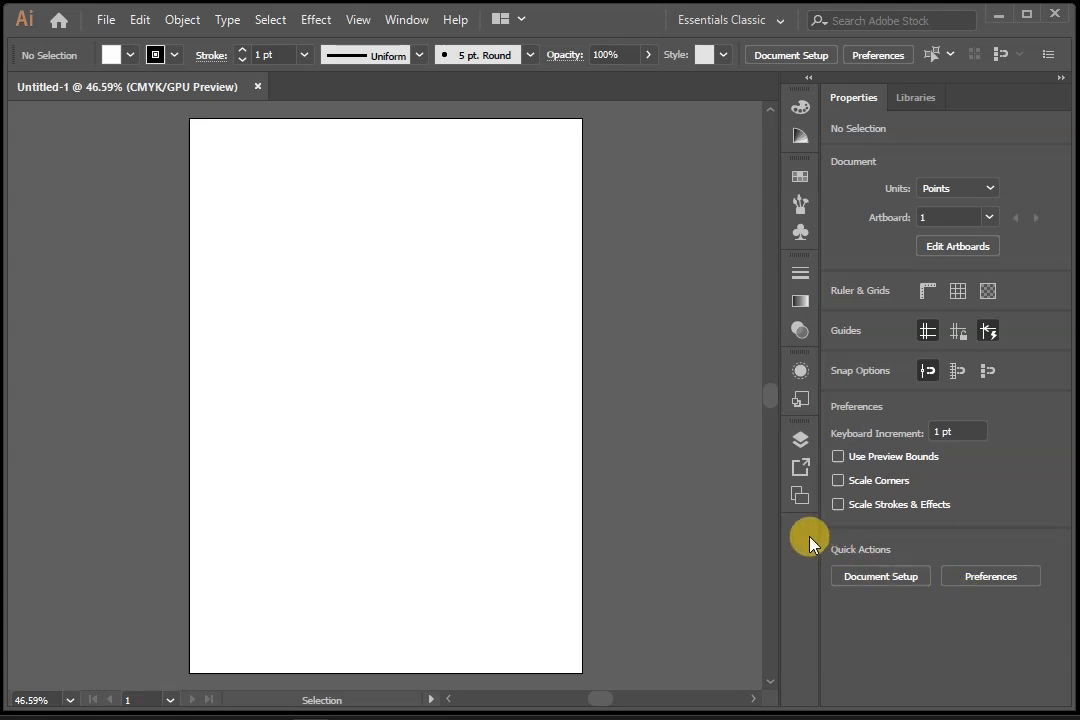
left_click_drag(0, 178, 46, 136)
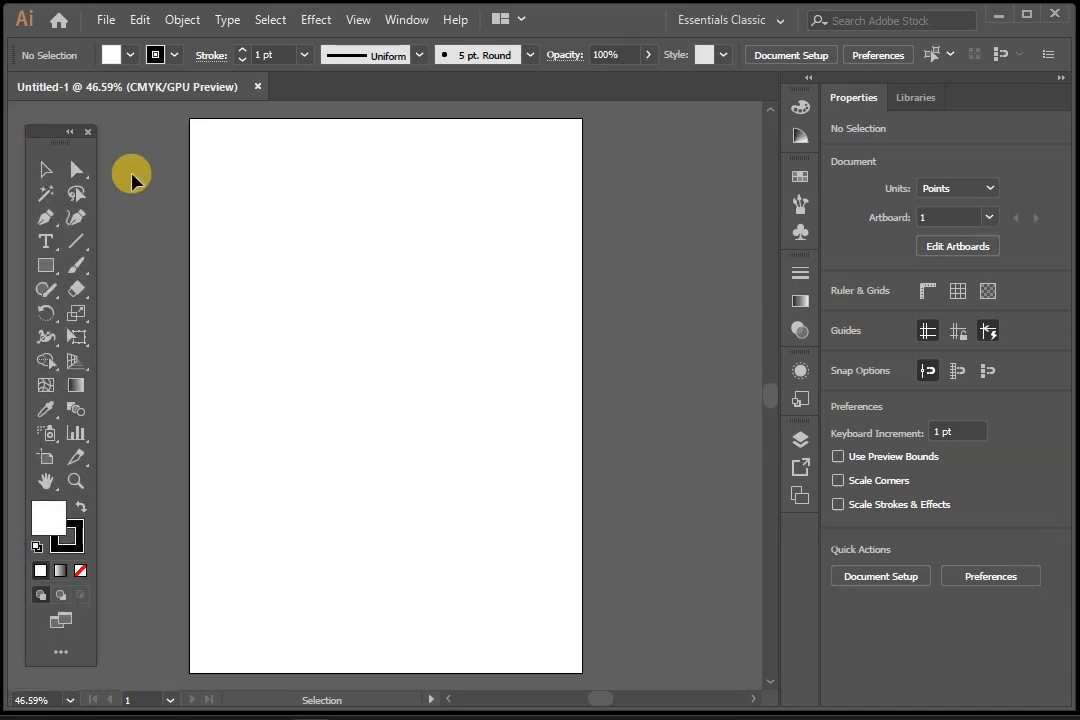
Start placing an image and browse to the logos folder under Data, Student Data, illustrator on the D: drive.
left_click(107, 21)
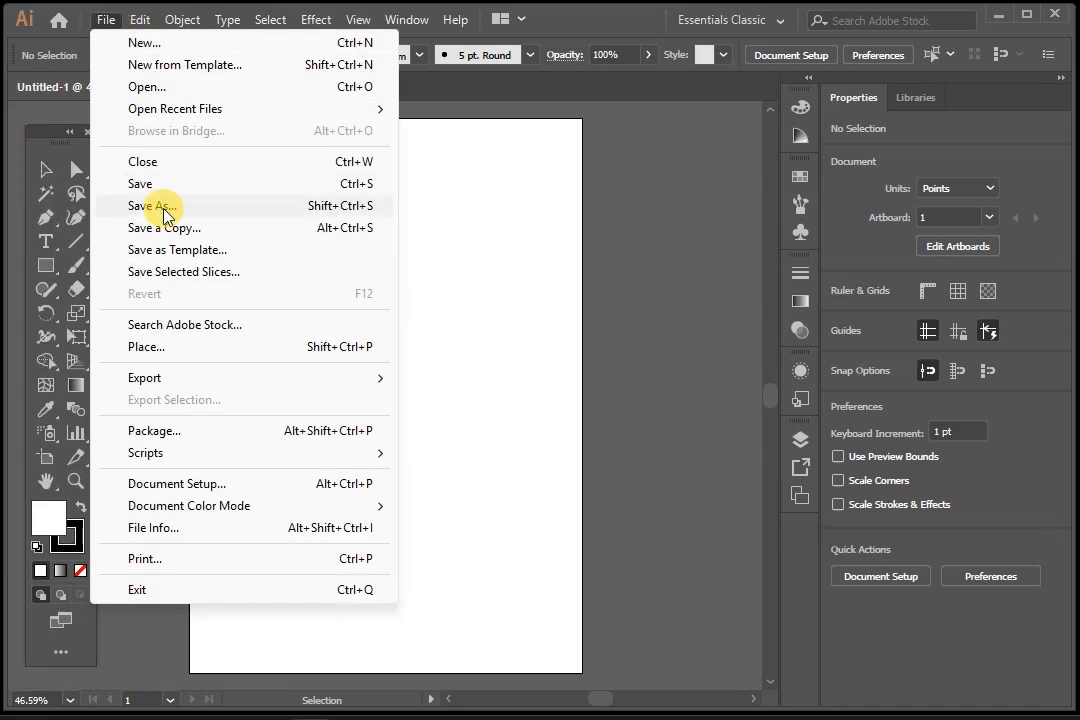
left_click(170, 348)
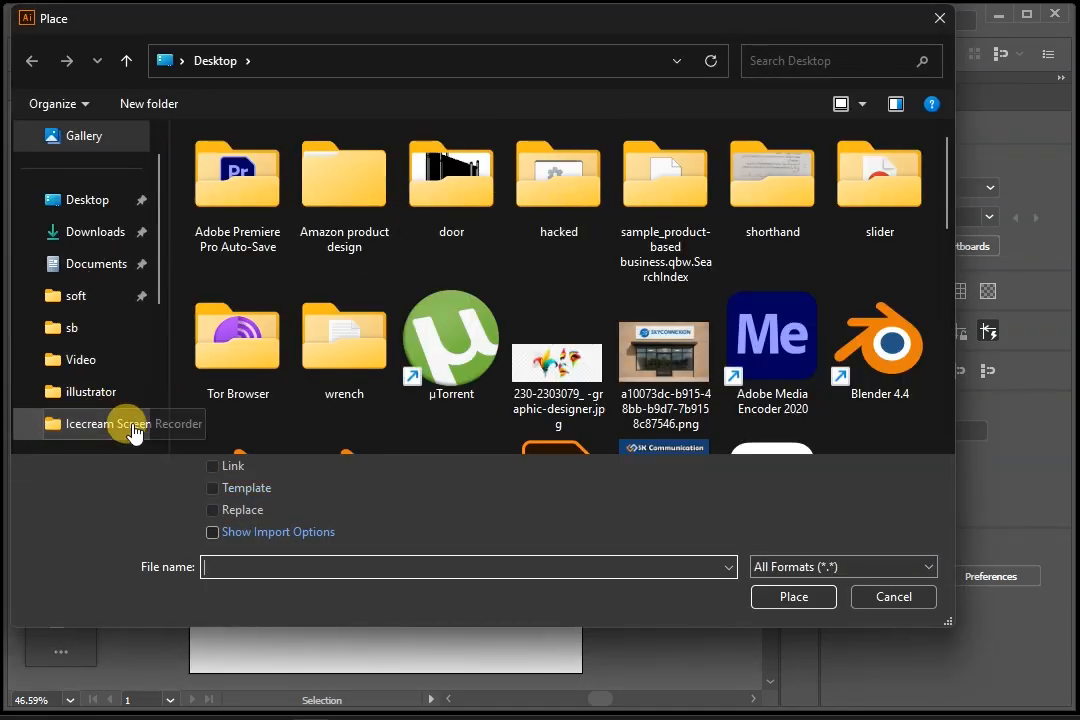
scroll(163, 280, "down", 1)
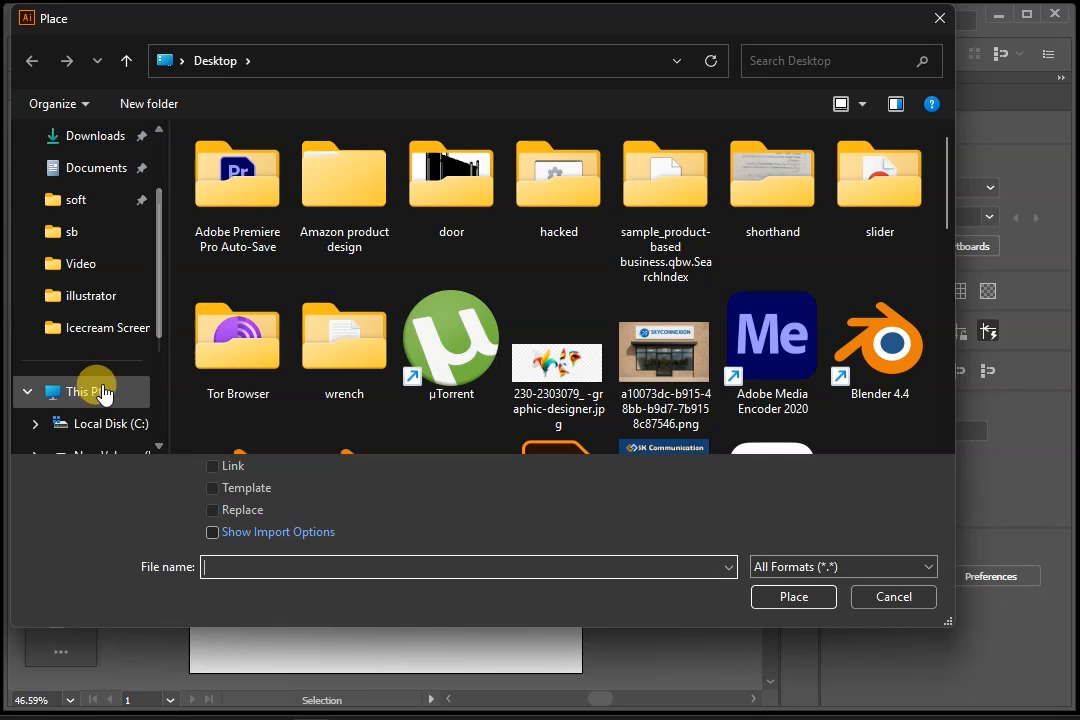
scroll(157, 345, "down", 1)
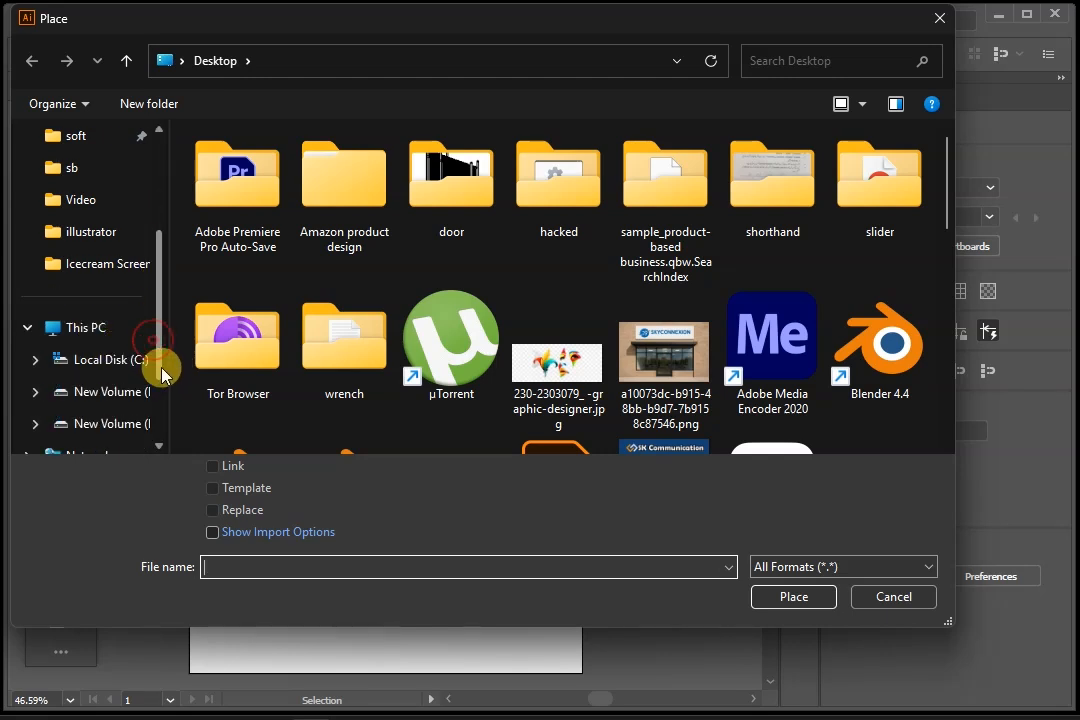
left_click(118, 391)
double_click(213, 167)
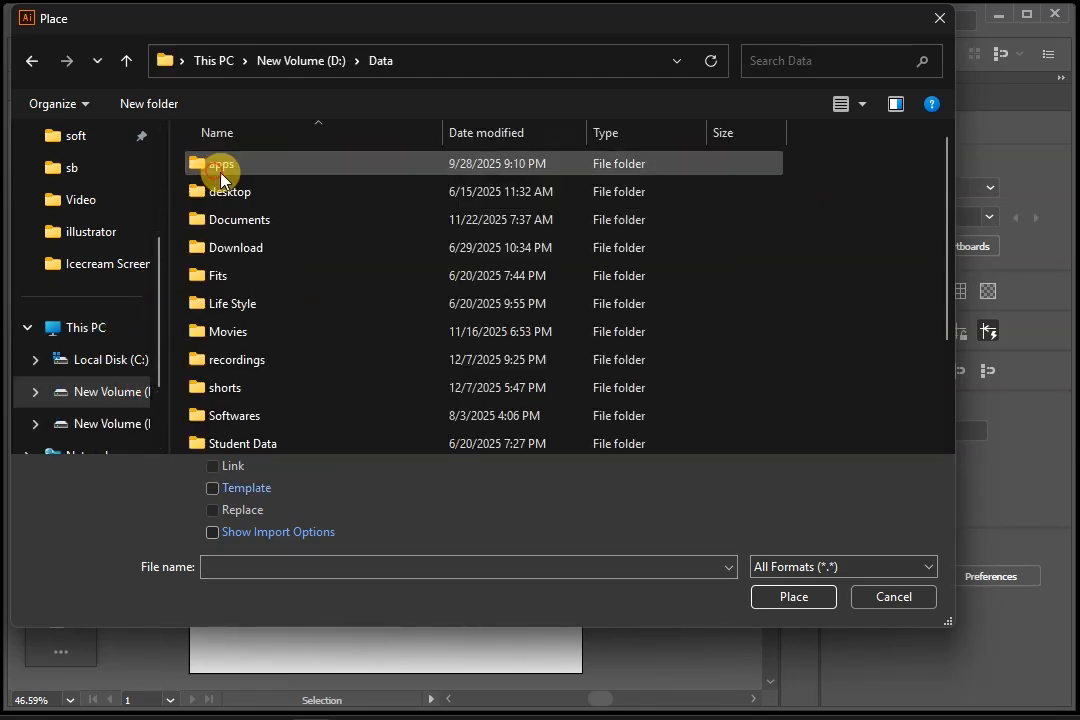
left_click(284, 449)
double_click(284, 441)
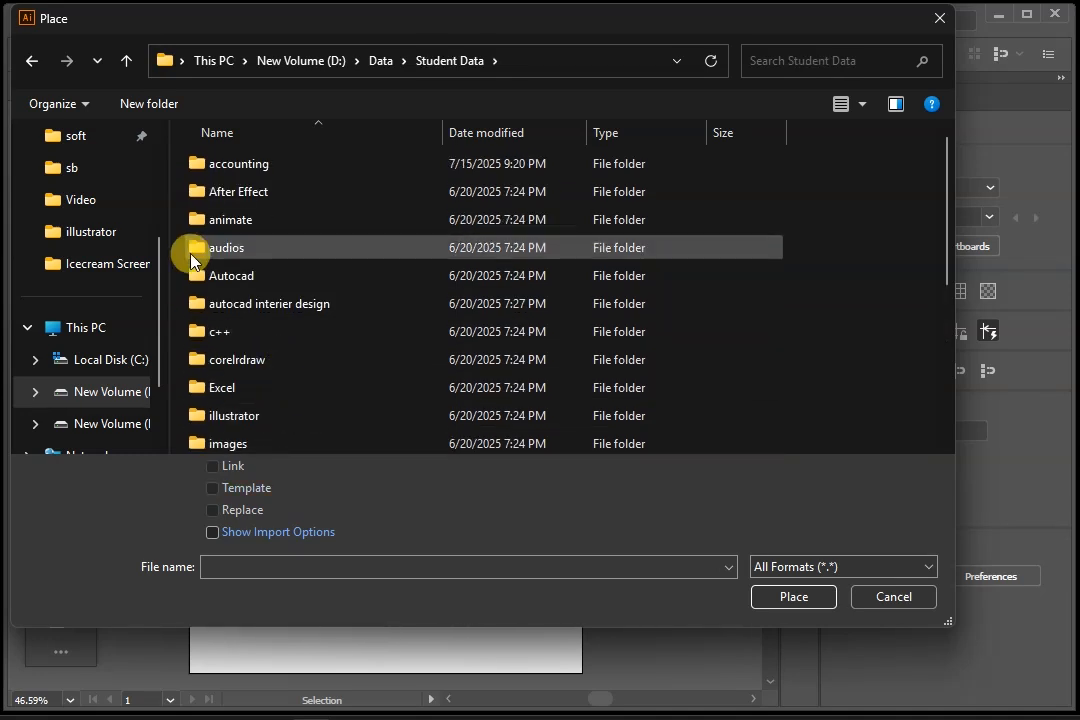
double_click(265, 414)
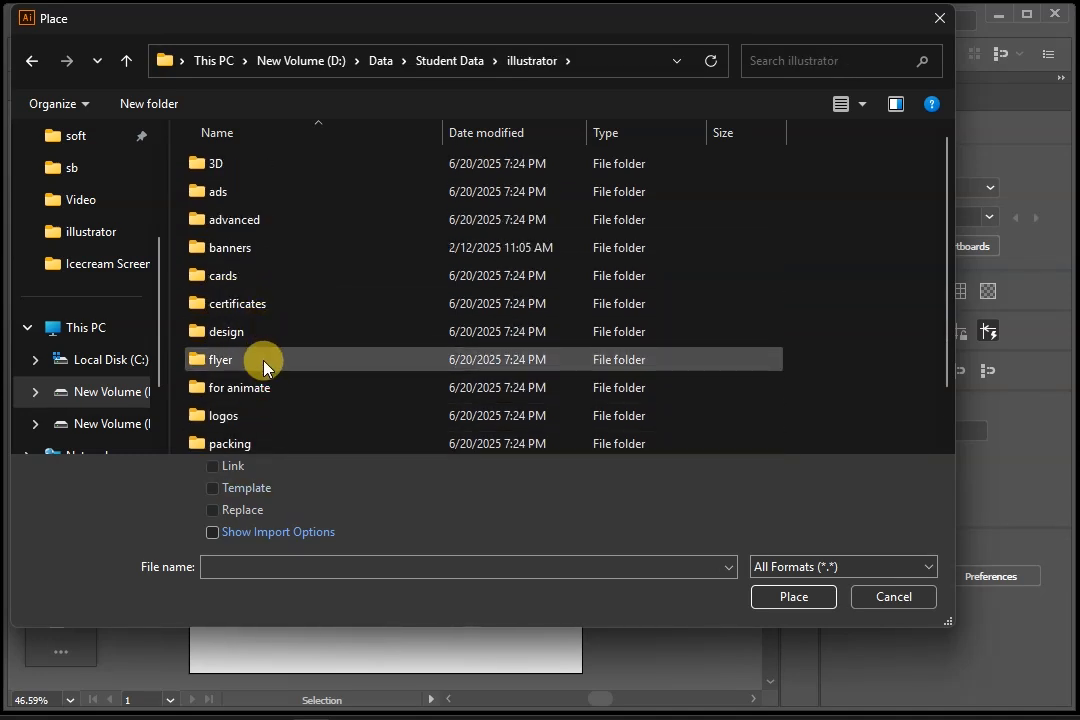
left_click(257, 420)
double_click(257, 420)
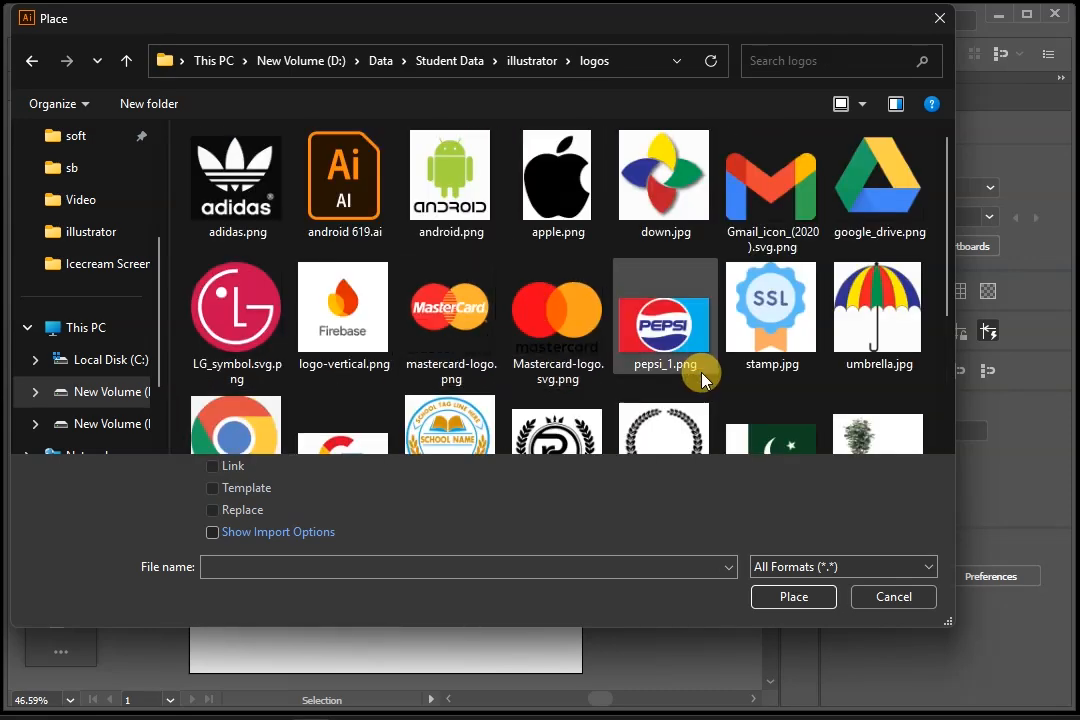
Place Untitled.png as a linked image about 171 by 168 pt beside the artboard, centred at about X 728, Y 198 pt.
left_click(212, 438)
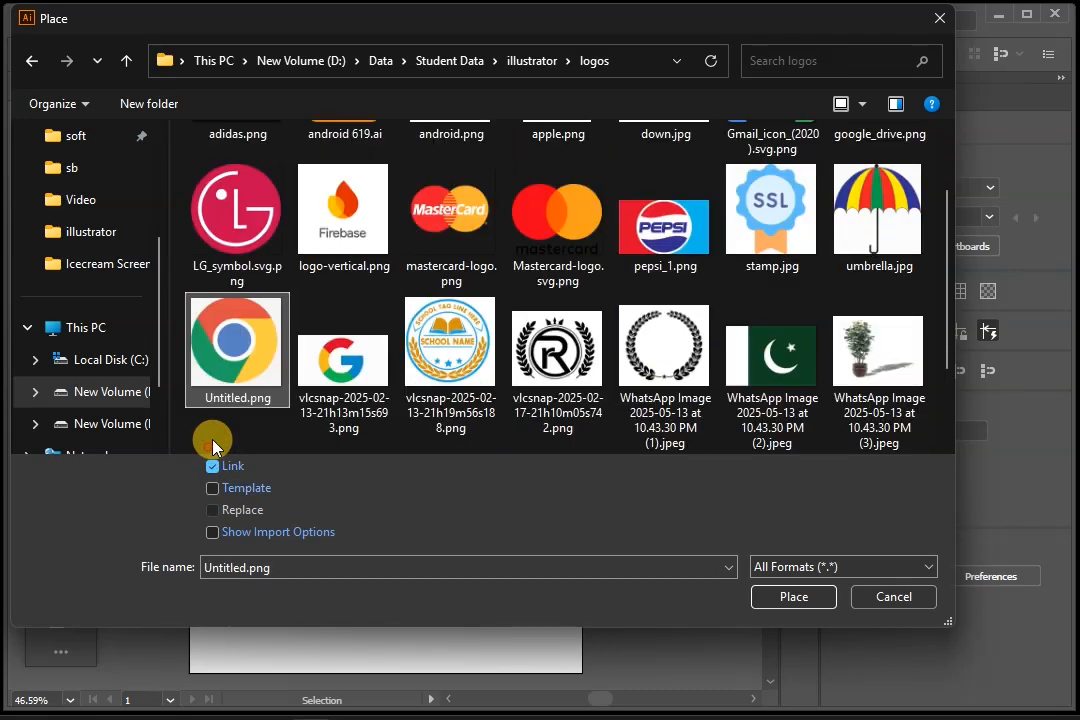
left_click(770, 600)
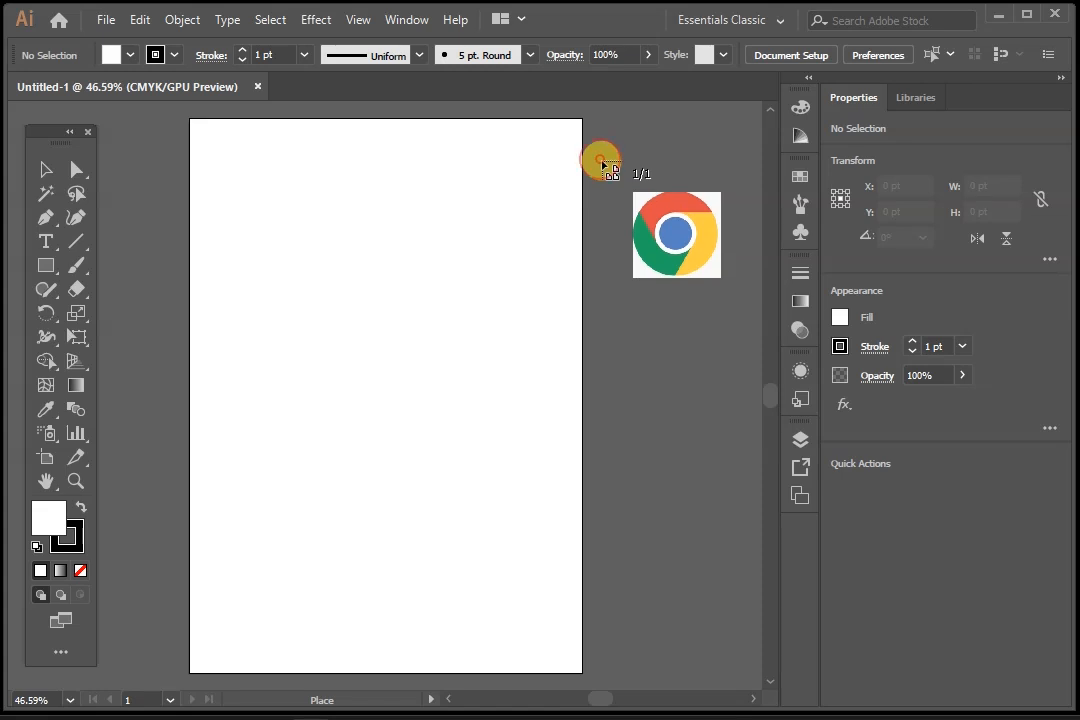
left_click_drag(603, 162, 716, 436)
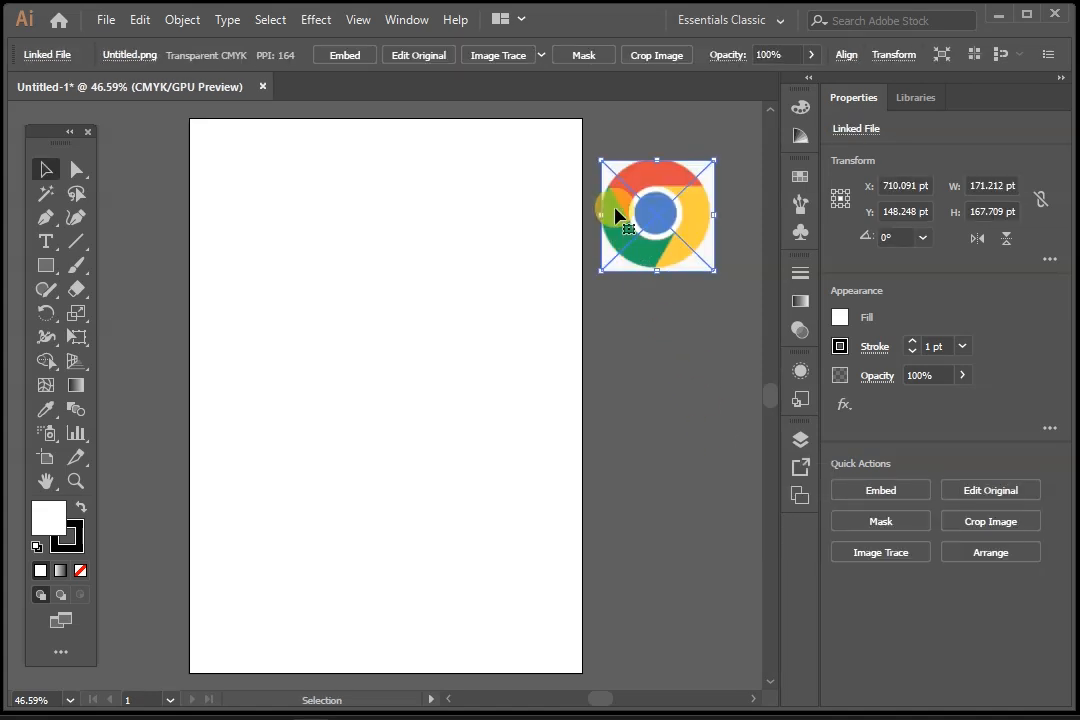
left_click_drag(632, 234, 645, 265)
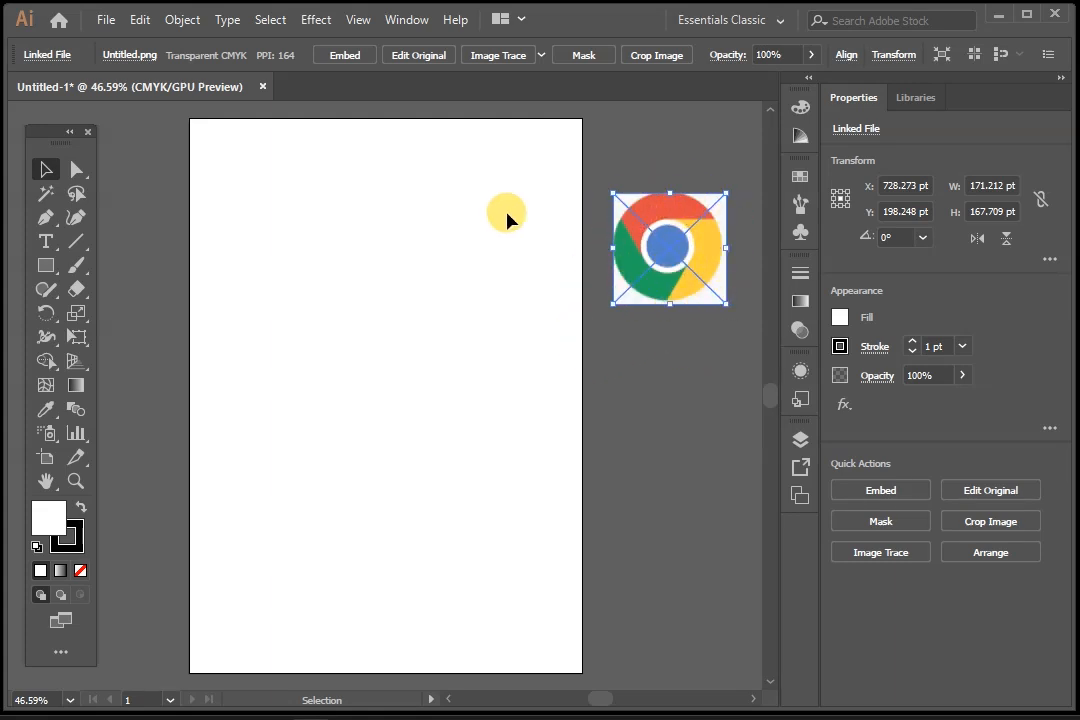
Draw a circle about 264 pt in diameter with the Ellipse tool and move it straight up to about Y 313 pt.
left_click(44, 267)
left_click_drag(41, 272, 160, 330)
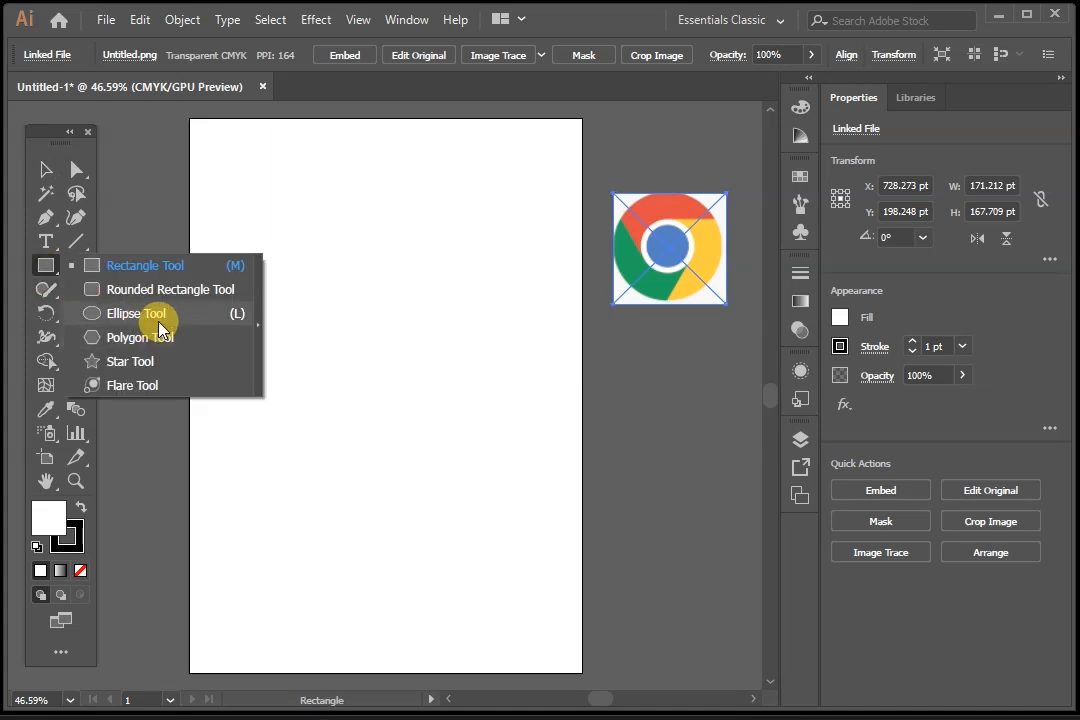
left_click_drag(160, 330, 160, 326)
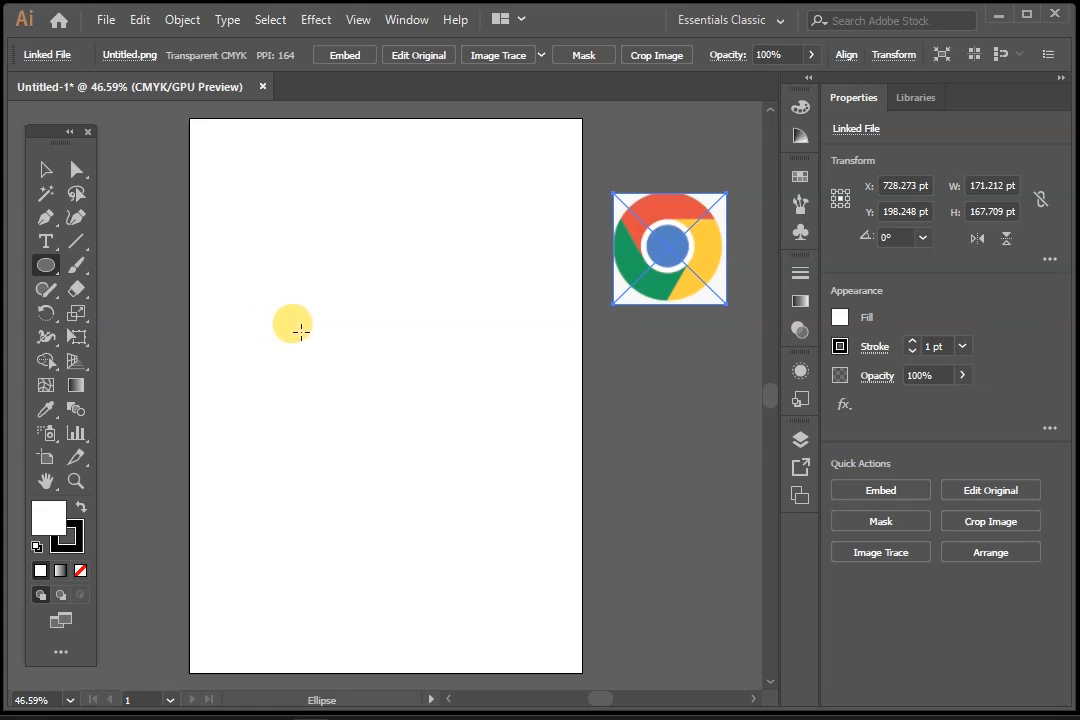
left_click_drag(301, 328, 428, 501)
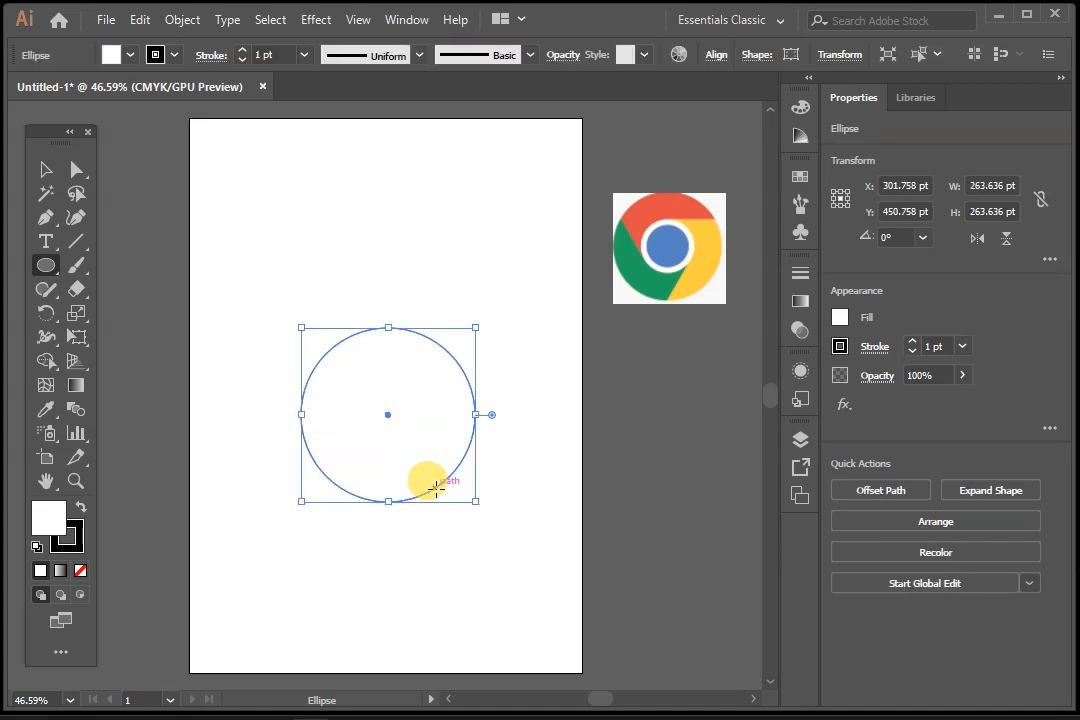
left_click(45, 169)
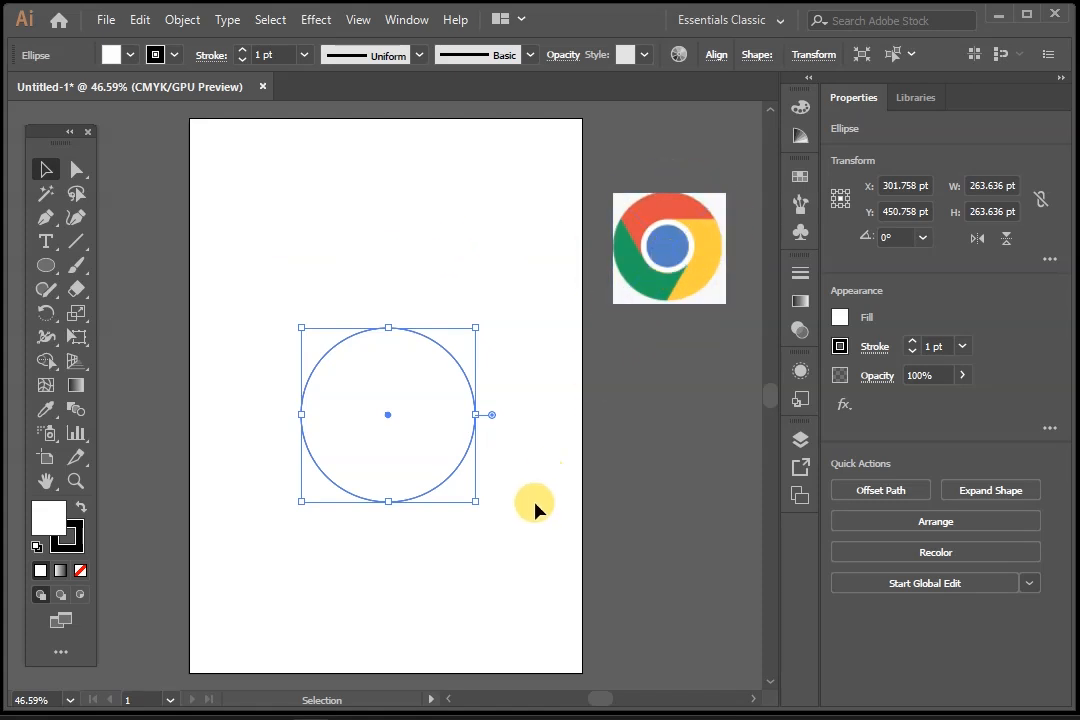
left_click_drag(448, 500, 440, 377)
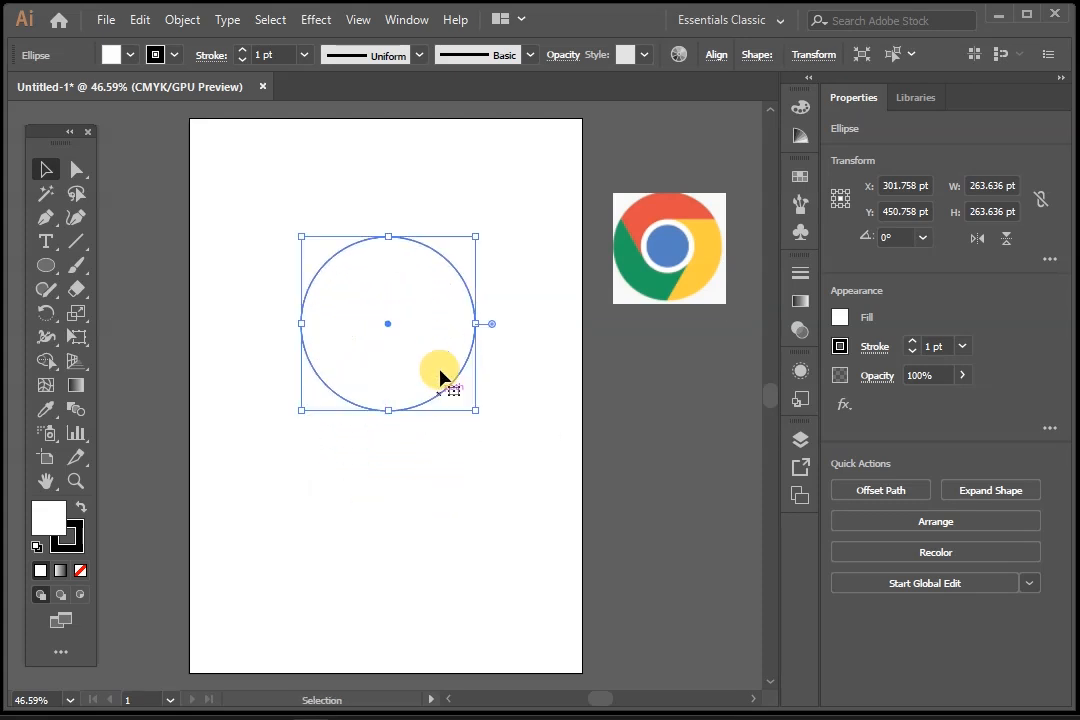
Set the circle's fill to None.
left_click(839, 316)
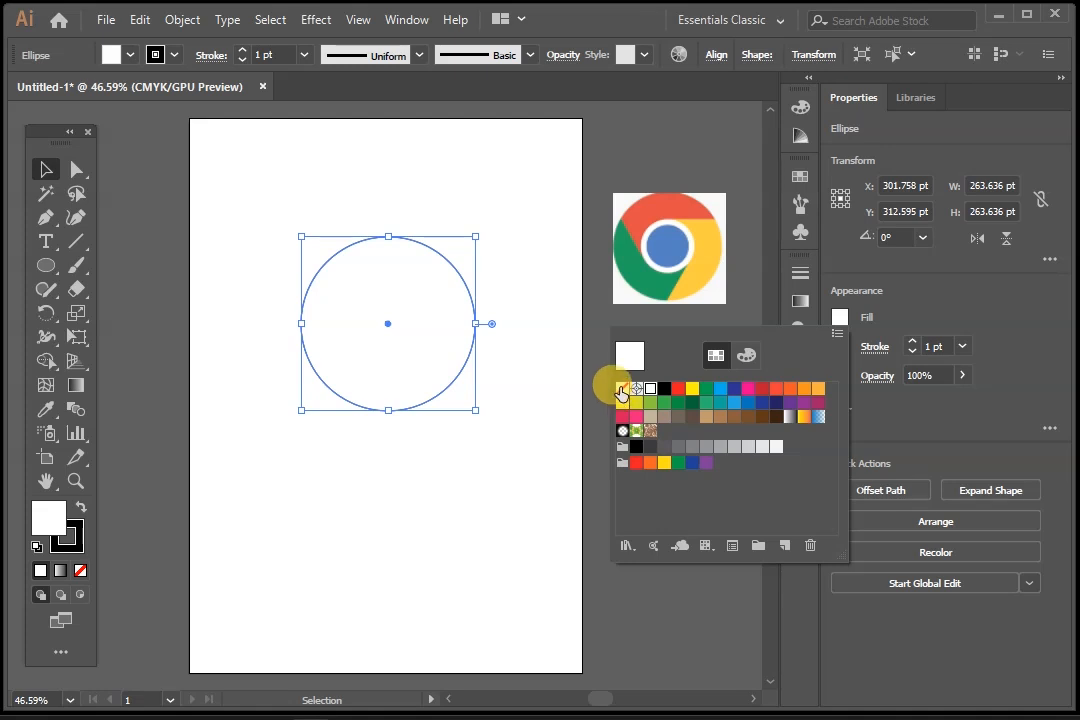
left_click(619, 390)
left_click(860, 675)
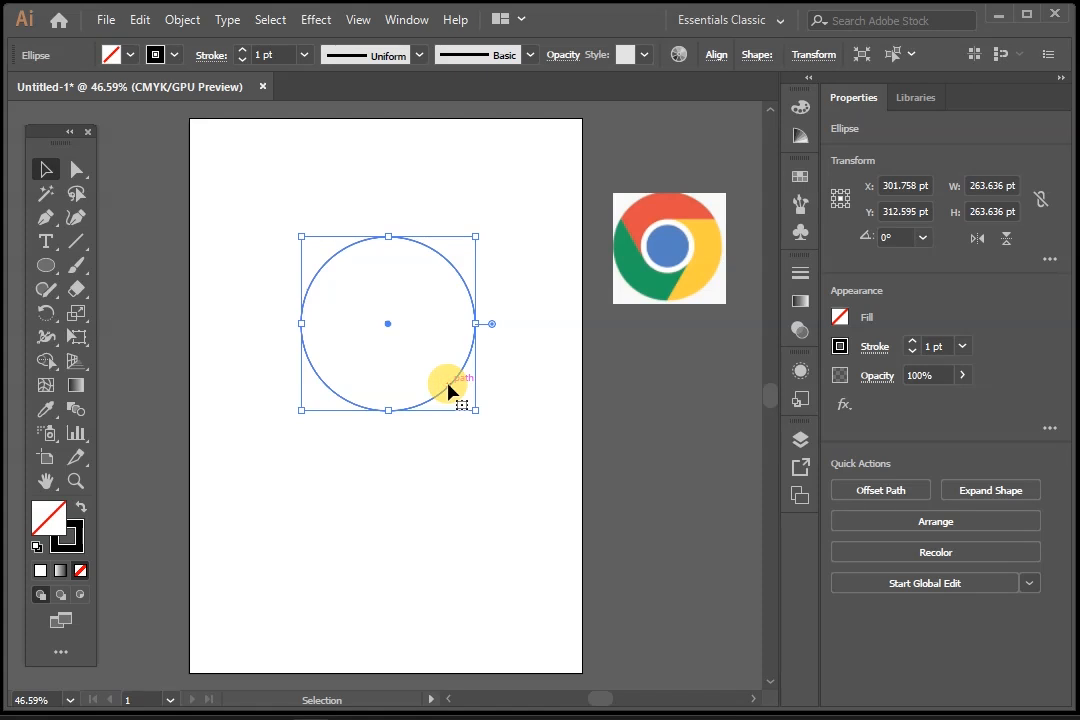
key("ctrl")
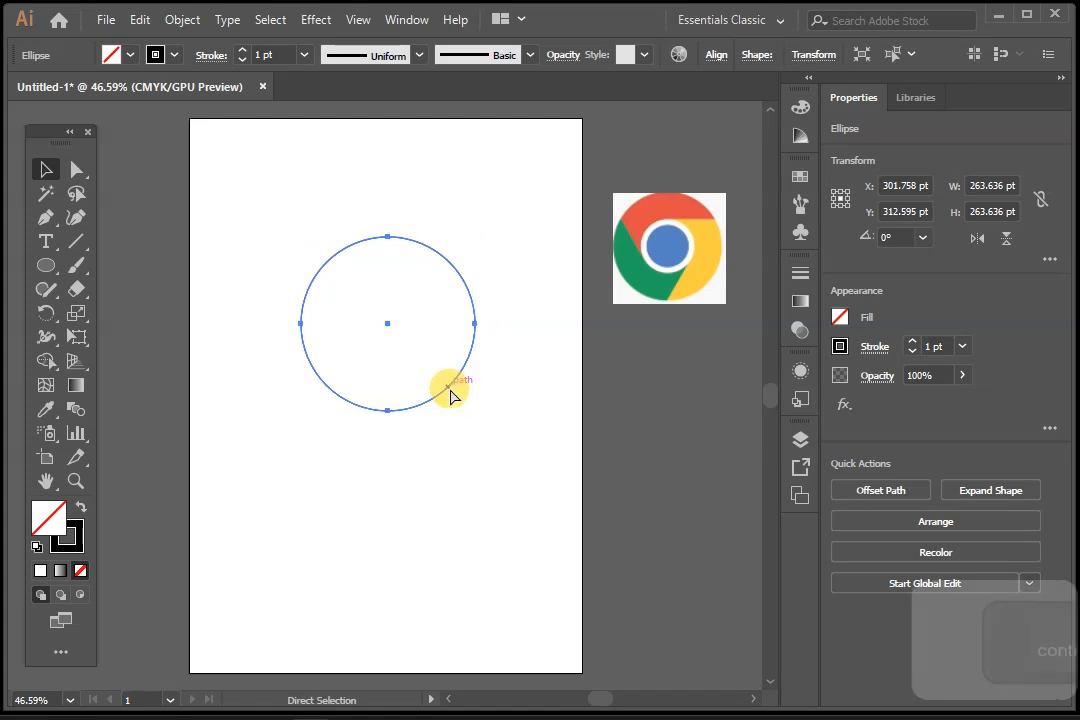
key("ctrl+c")
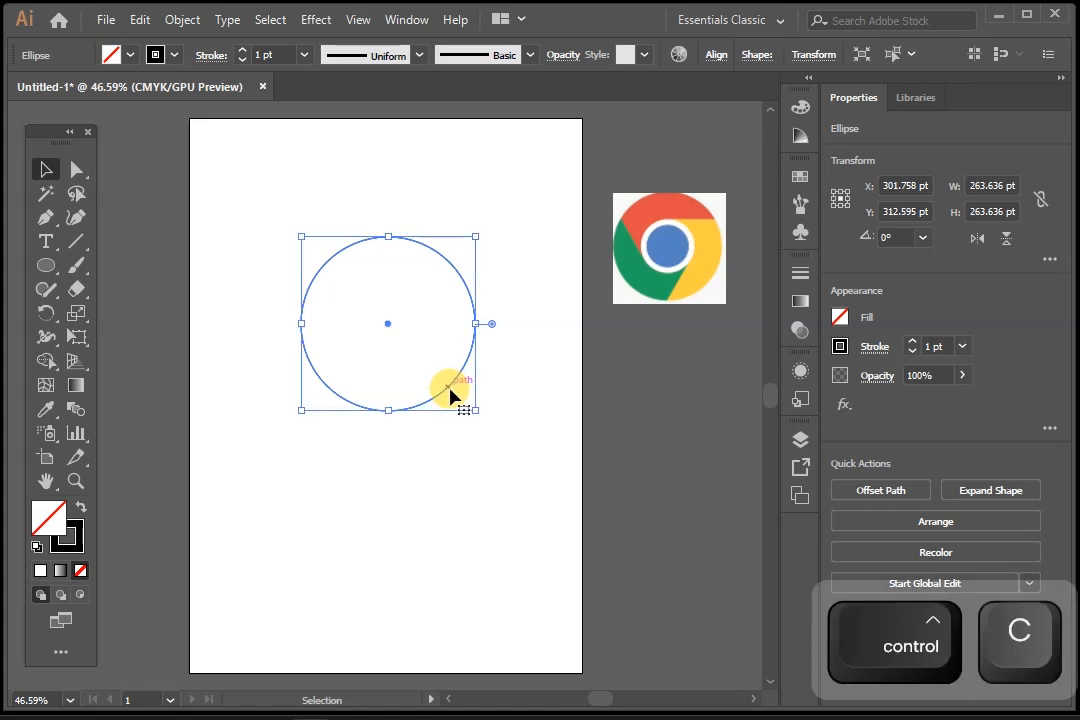
key("ctrl+v")
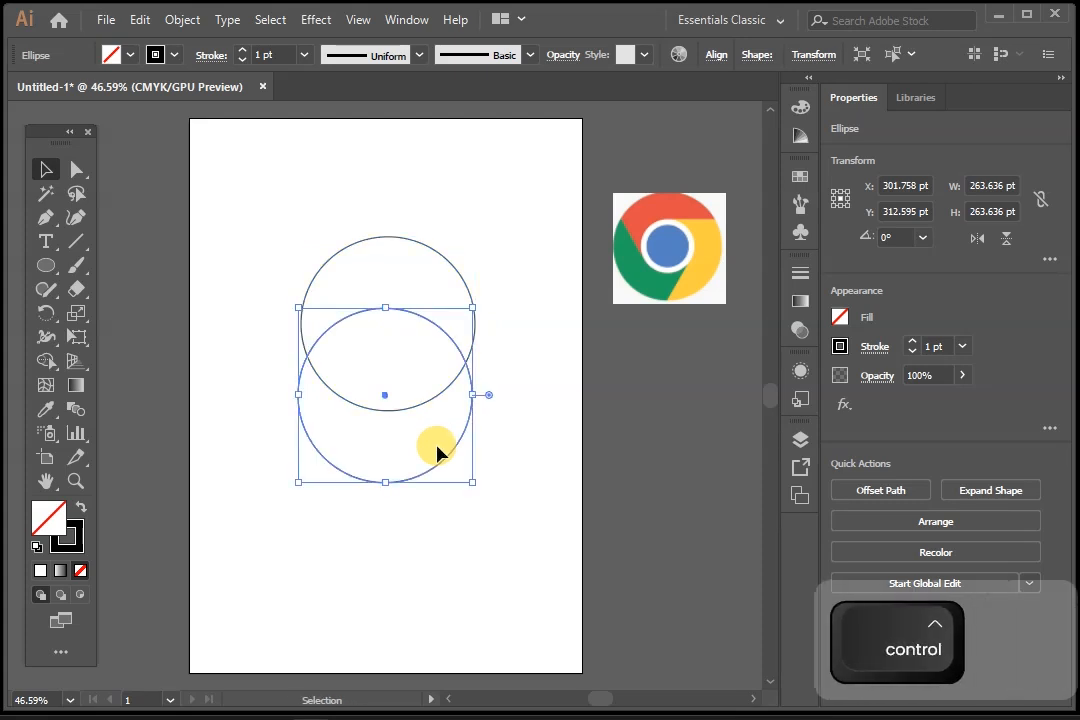
left_click_drag(439, 467, 508, 484)
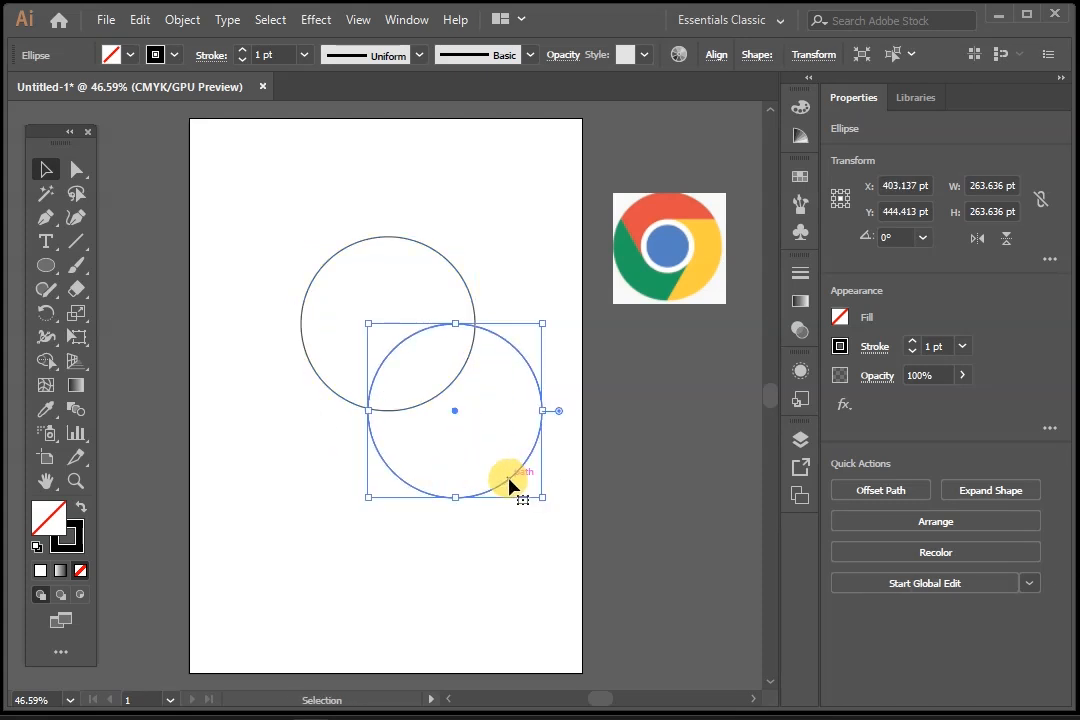
key("Delete")
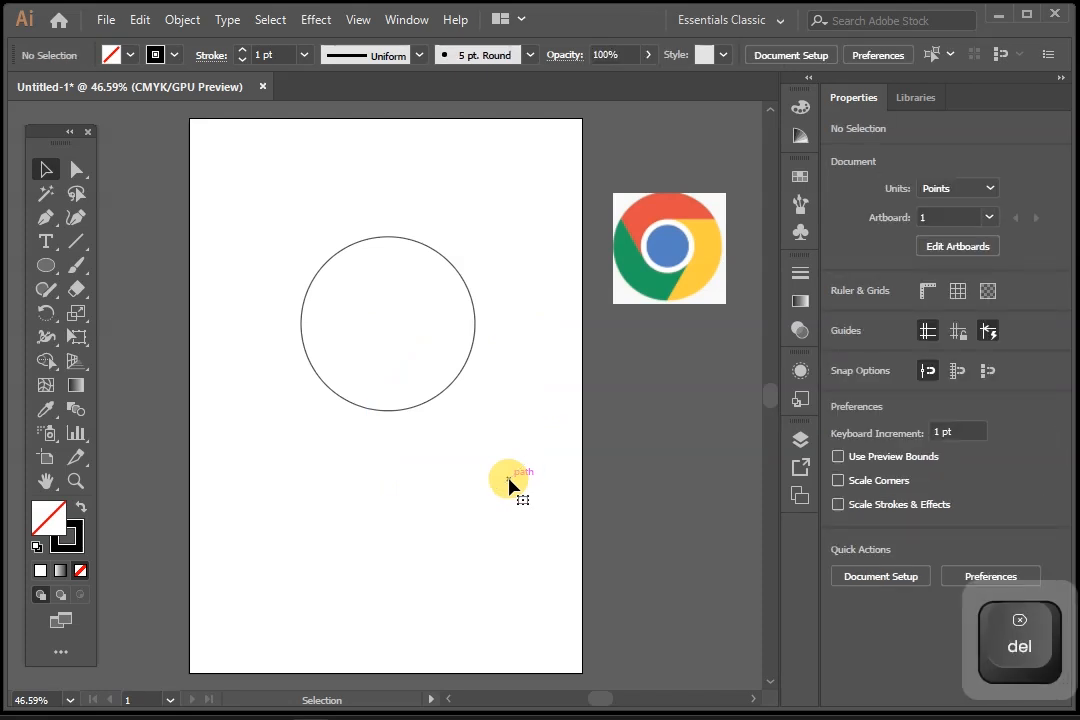
Copy the circle, paste it in front at the same position, and move the copy to about X 414, Y 372 pt.
left_click(430, 408)
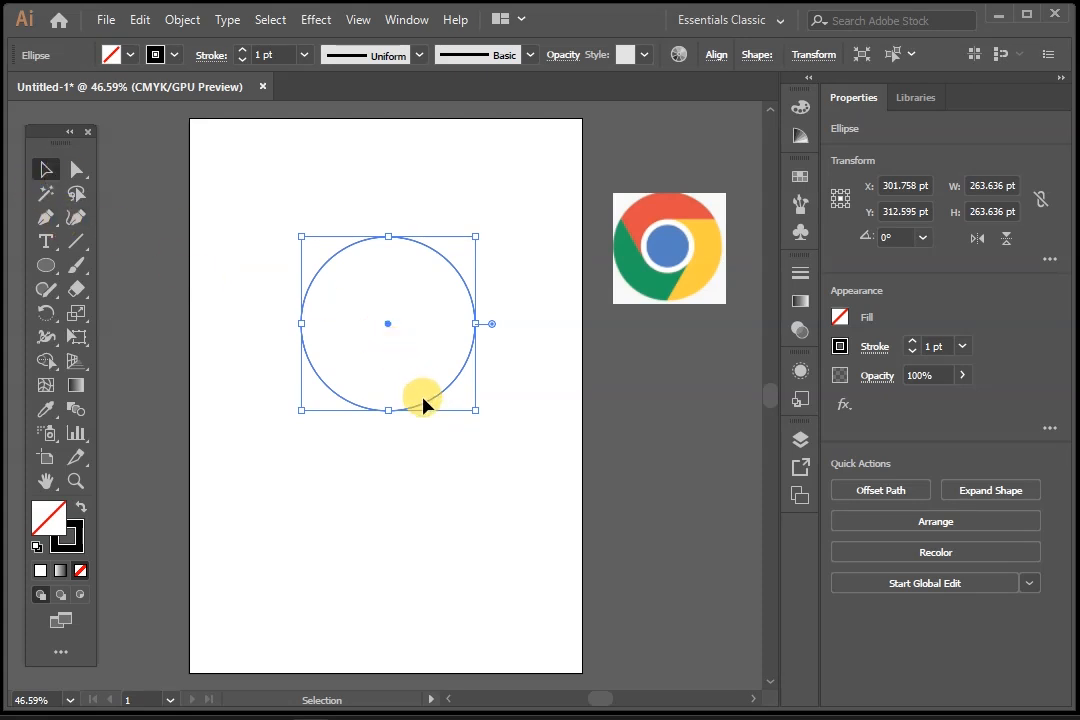
key("ctrl+c")
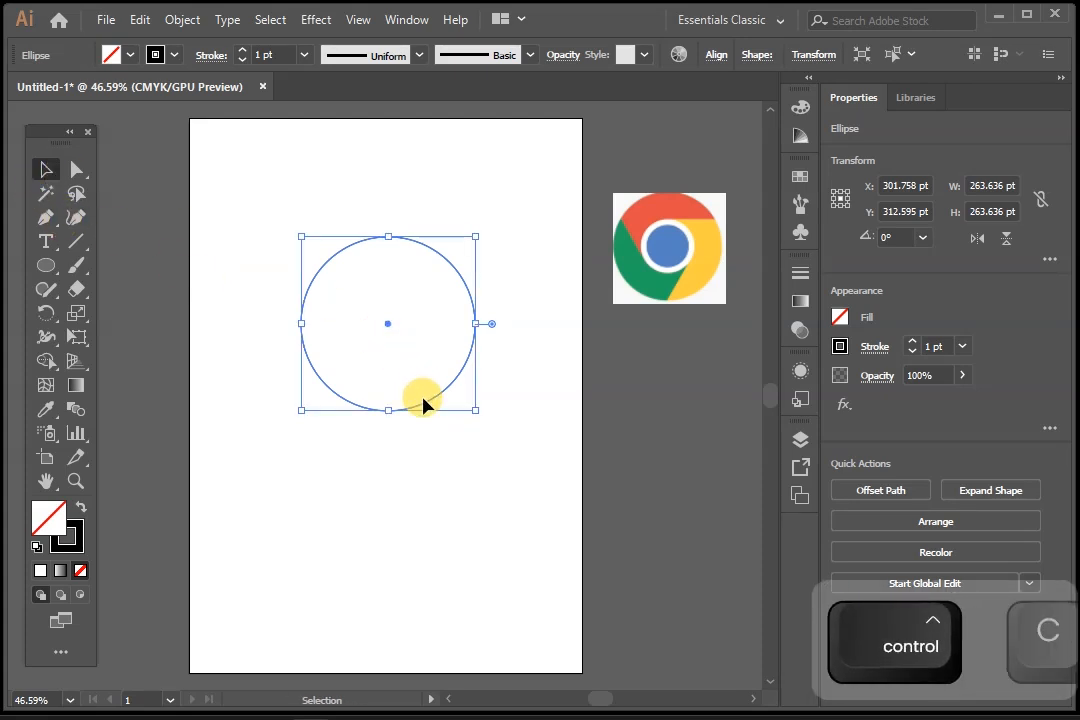
key("ctrl")
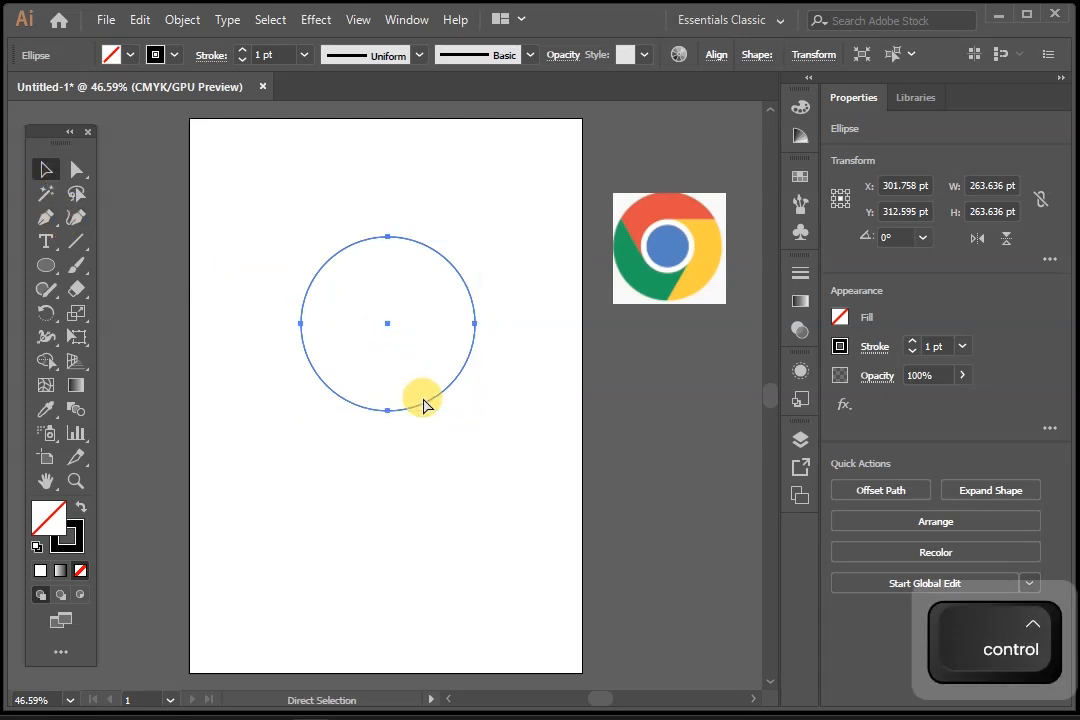
key("ctrl+f")
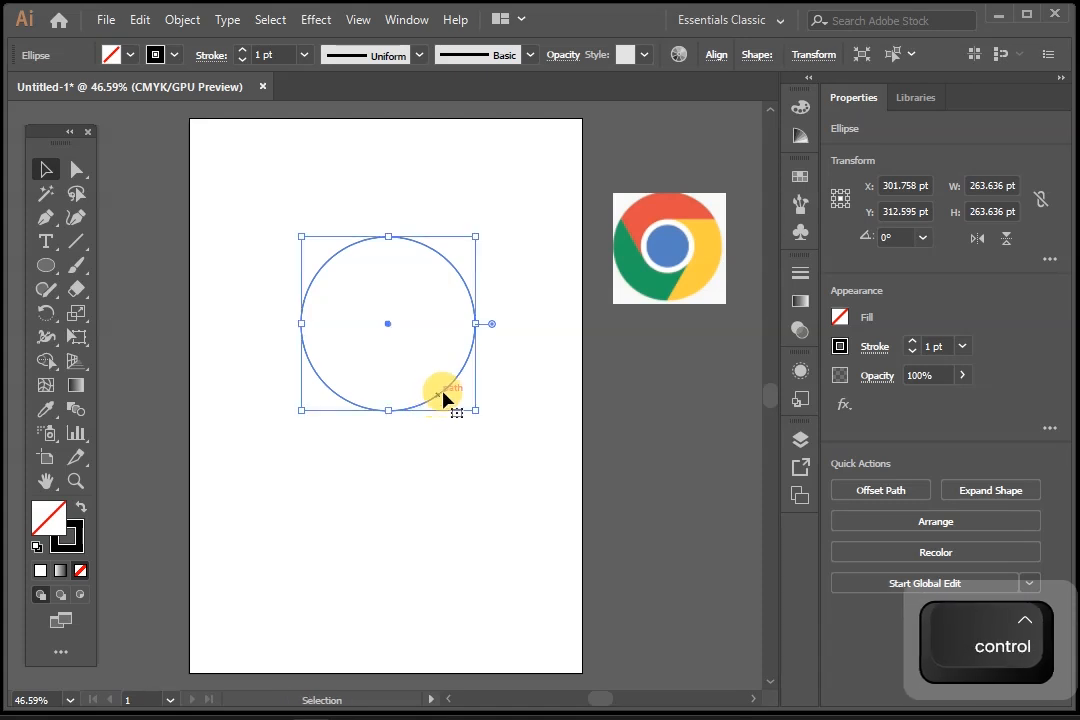
left_click_drag(458, 371, 545, 425)
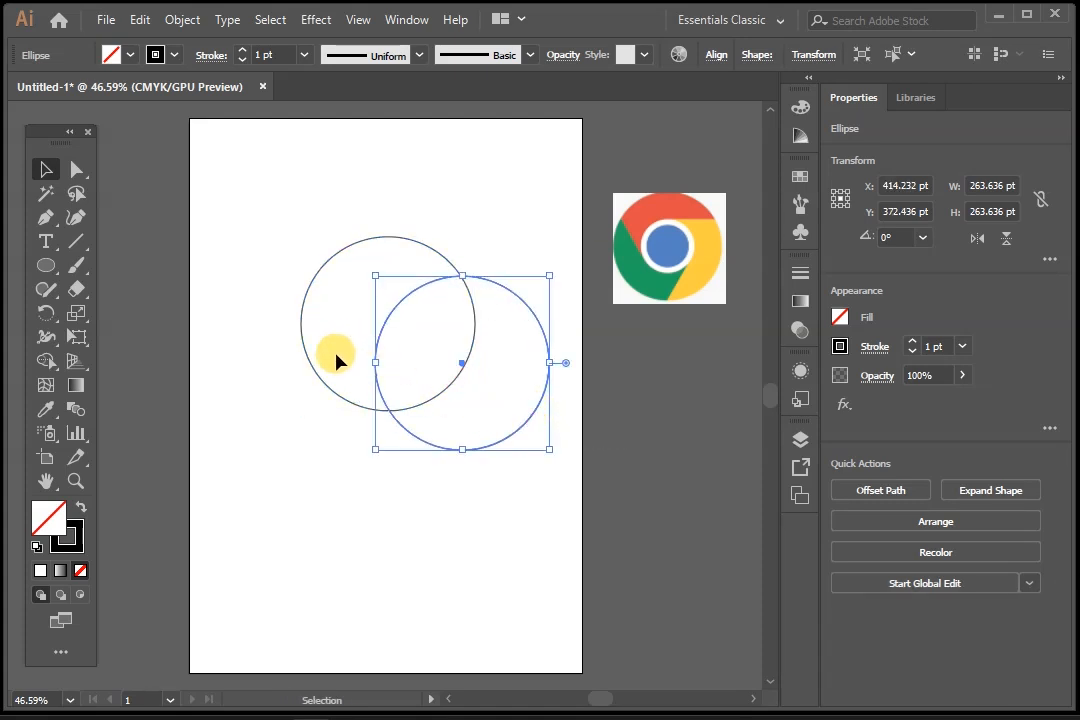
Undo moving the circle copy.
key("a")
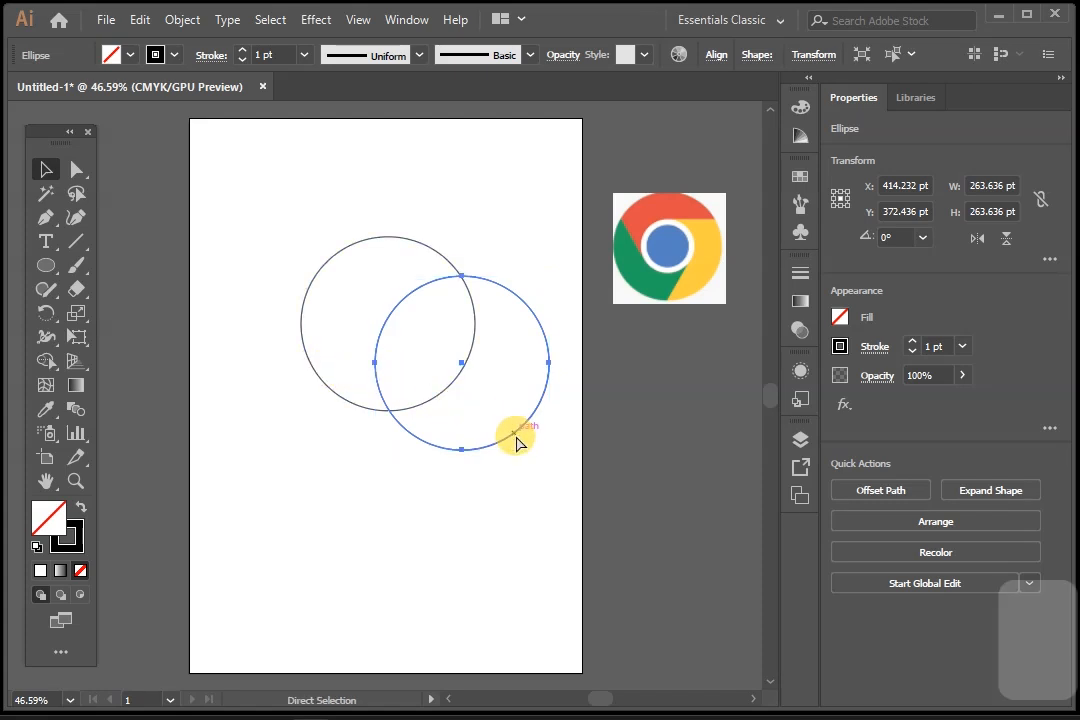
key("ctrl+z")
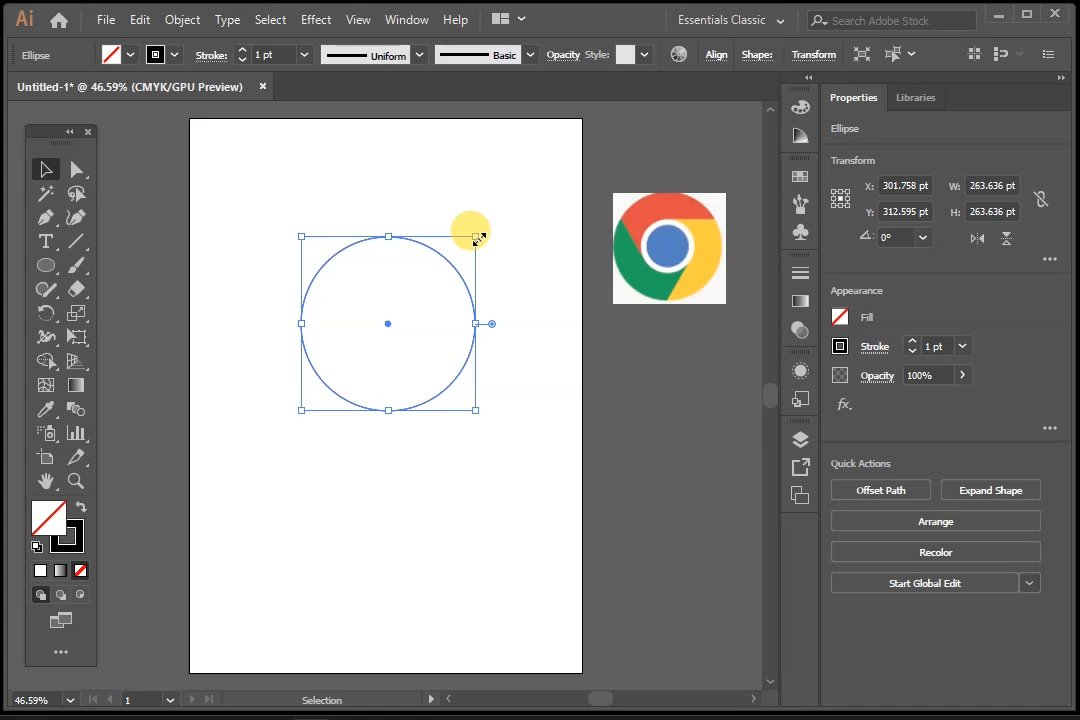
left_click_drag(477, 238, 405, 286)
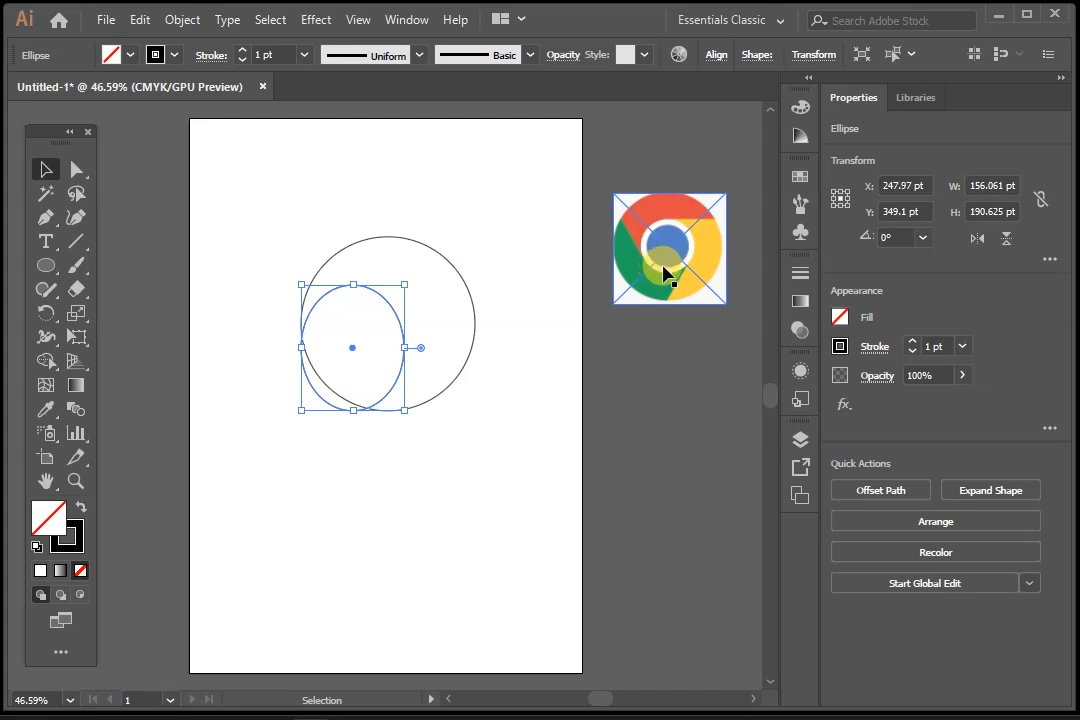
key("ctrl+z")
key("ctrl+z")
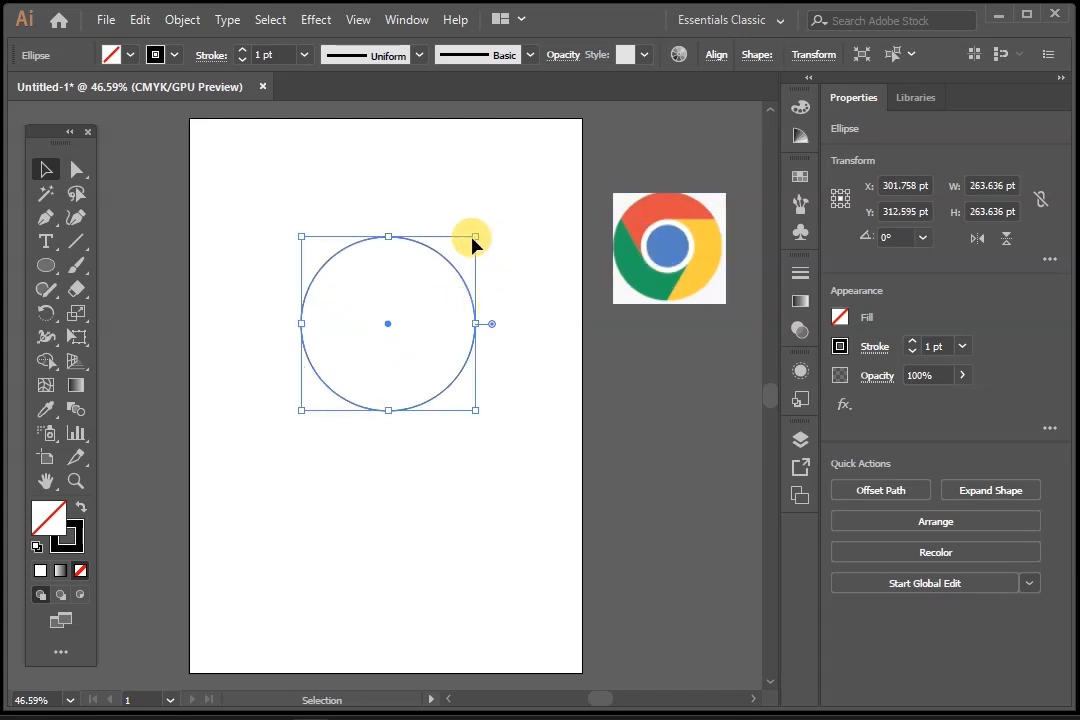
key("shift")
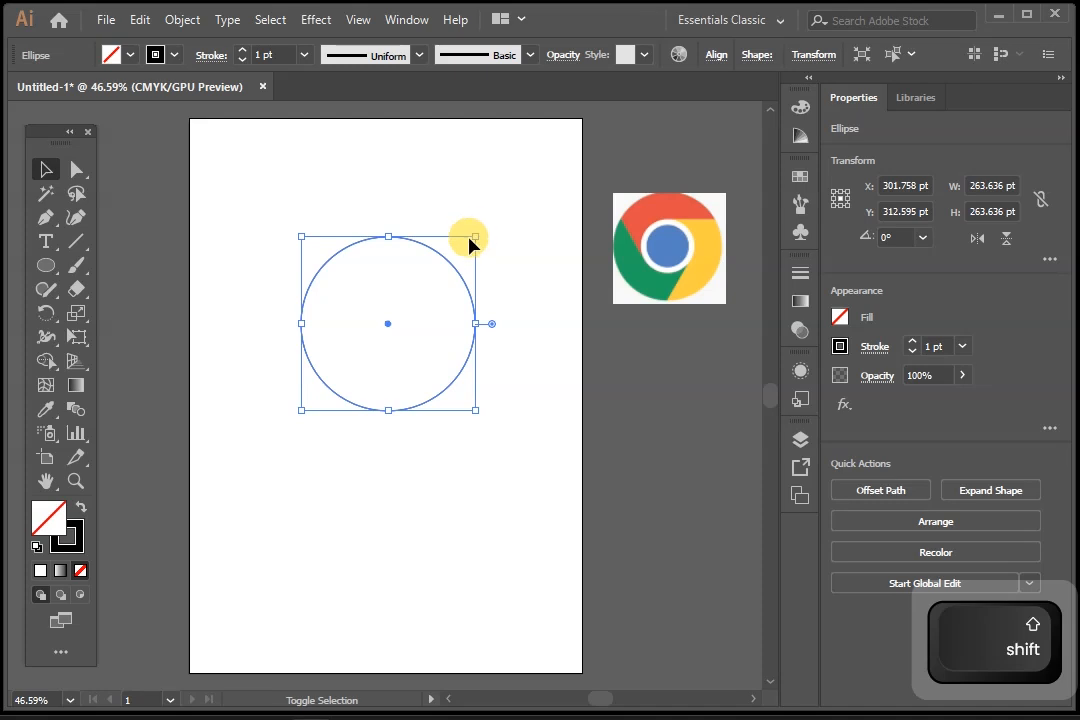
left_click_drag(480, 238, 436, 300)
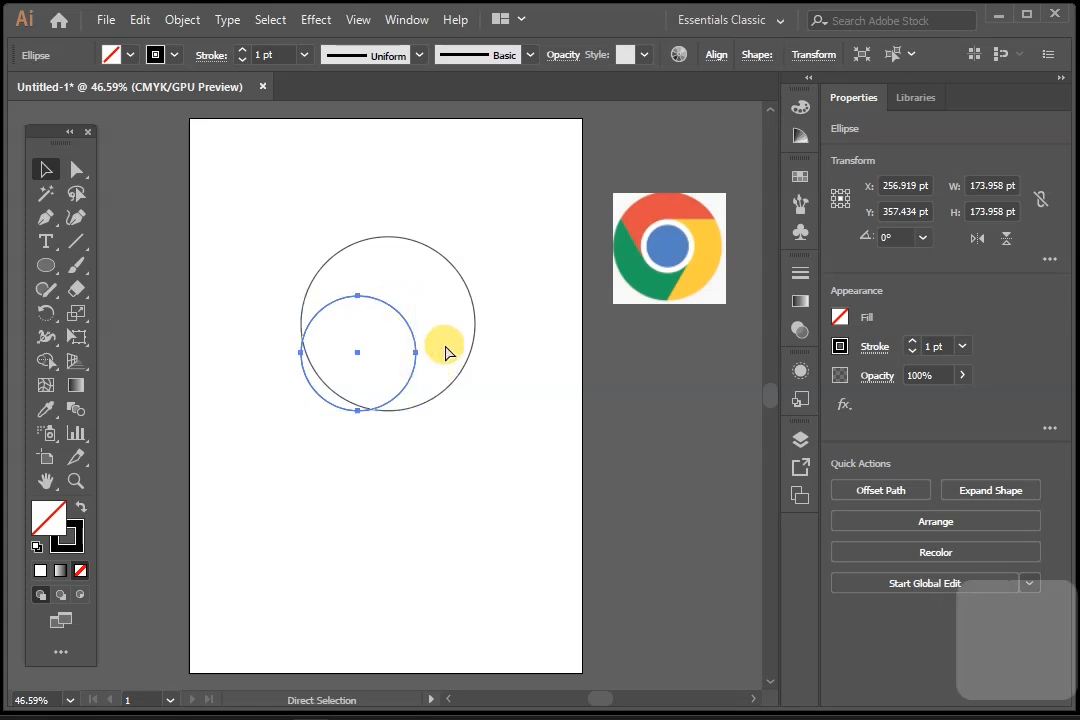
key("ctrl+z")
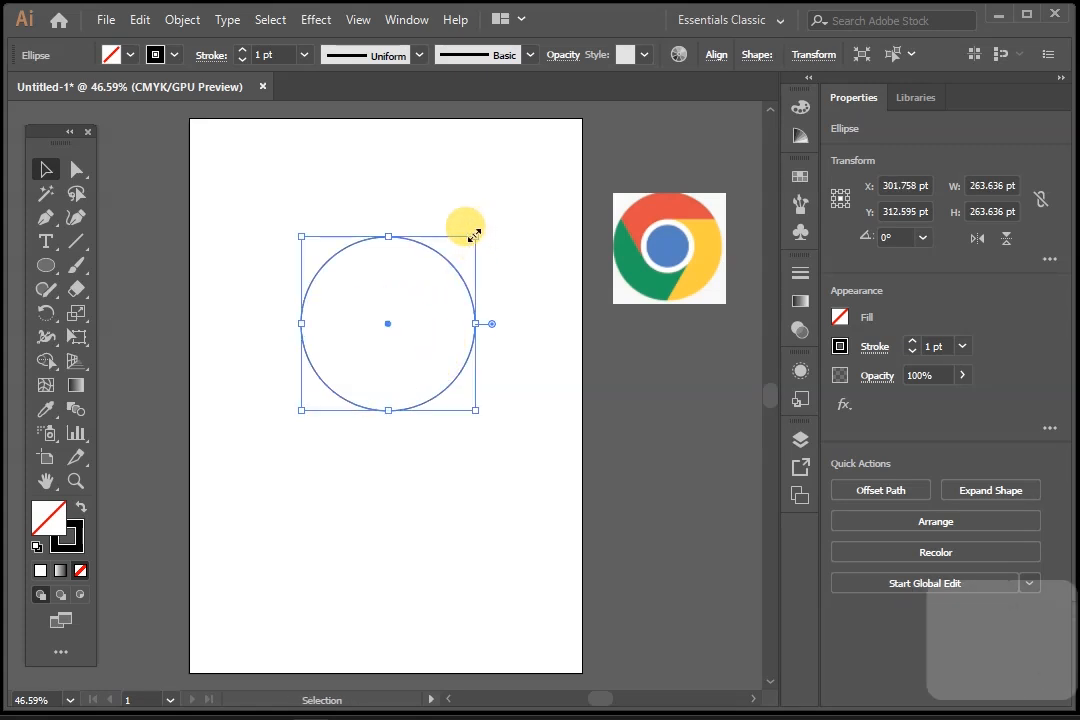
Scale the circle copy down proportionally around its centre to about 124 pt in diameter.
key("alt")
key("shift")
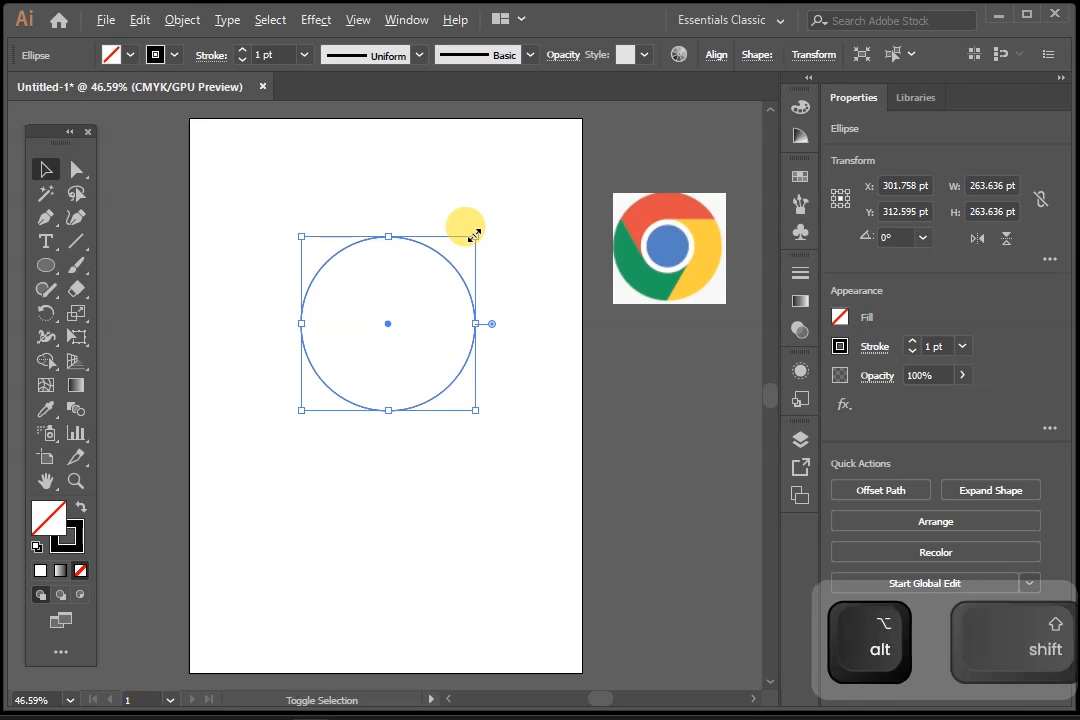
left_click_drag(474, 234, 471, 232)
left_click_drag(463, 250, 429, 286)
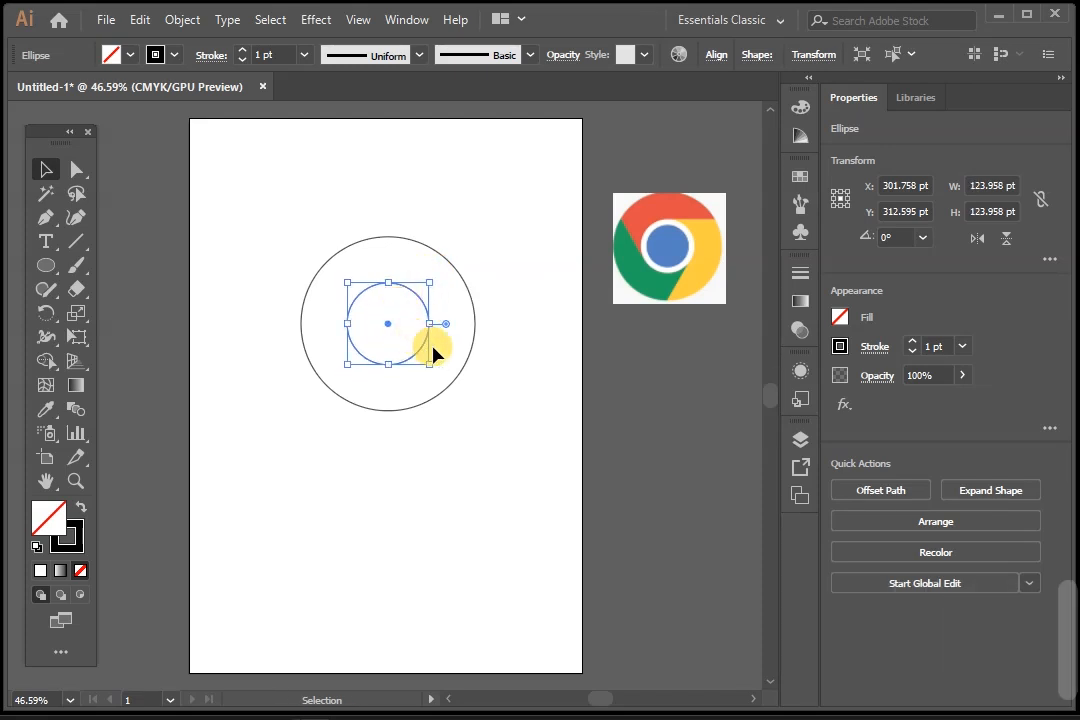
Copy the inner circle, paste it in front, and scale the copy around its centre to about 98 pt in diameter.
key("ctrl")
key("ctrl")
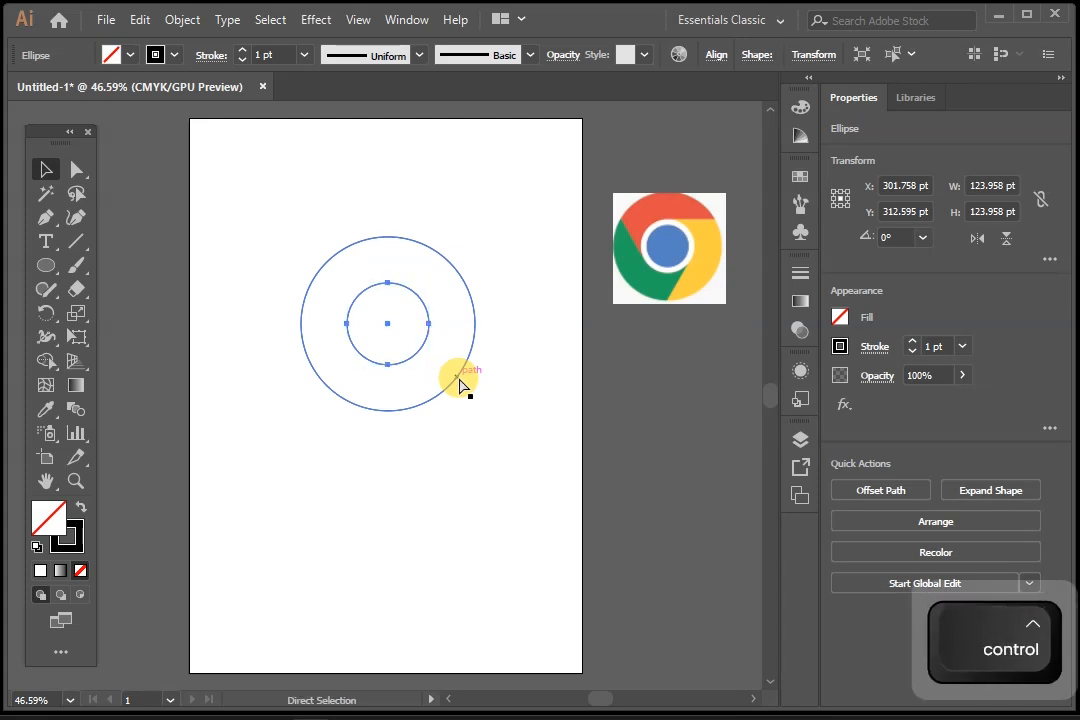
key("ctrl+f")
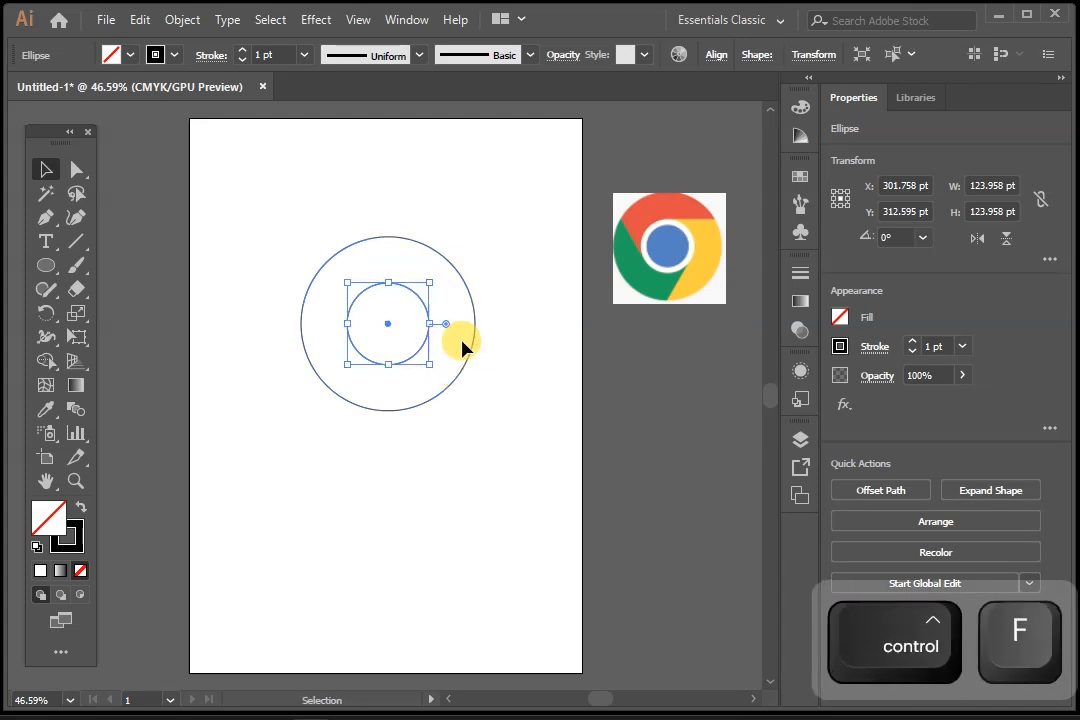
key("alt")
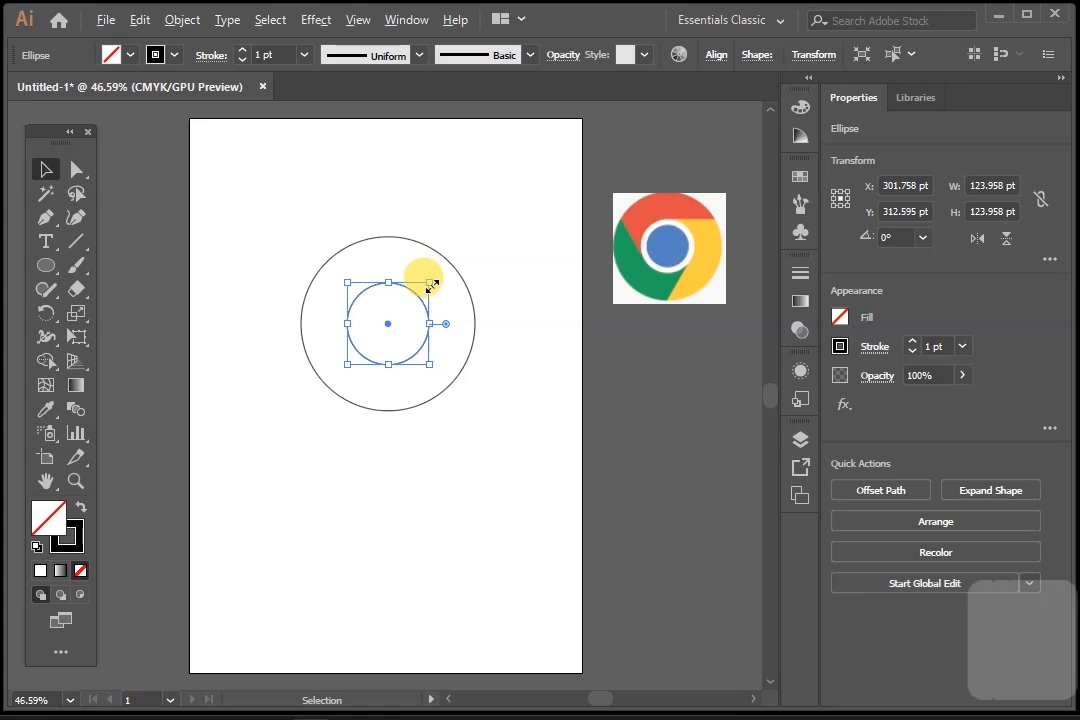
key("shift")
left_click_drag(432, 285, 418, 293)
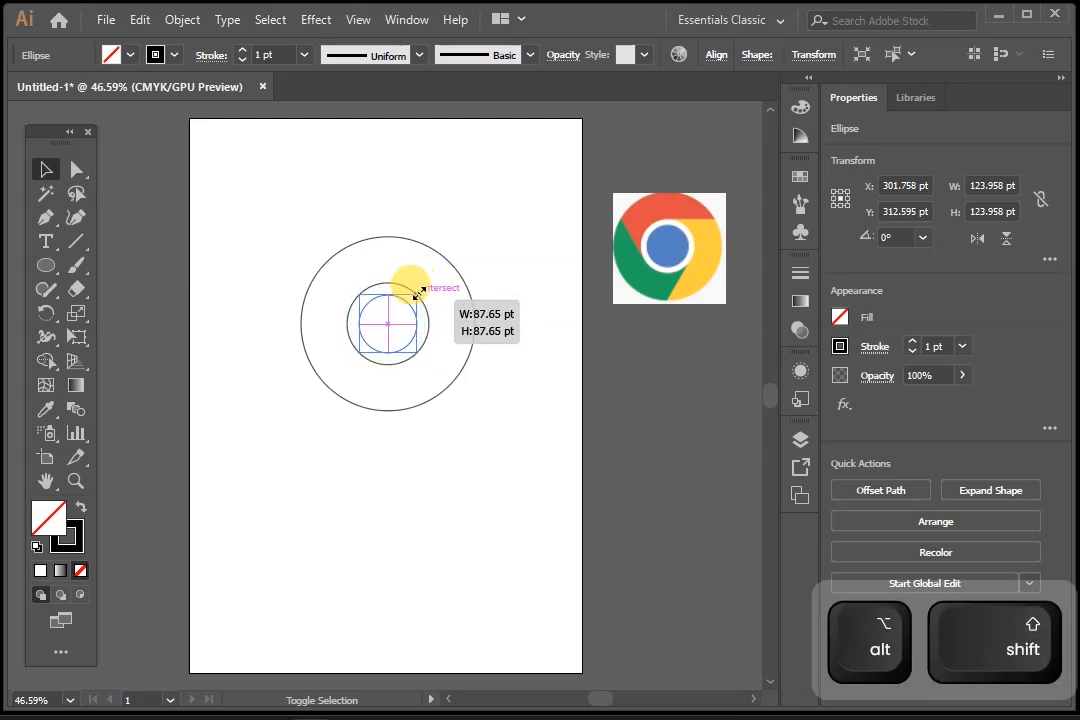
left_click_drag(418, 292, 419, 287)
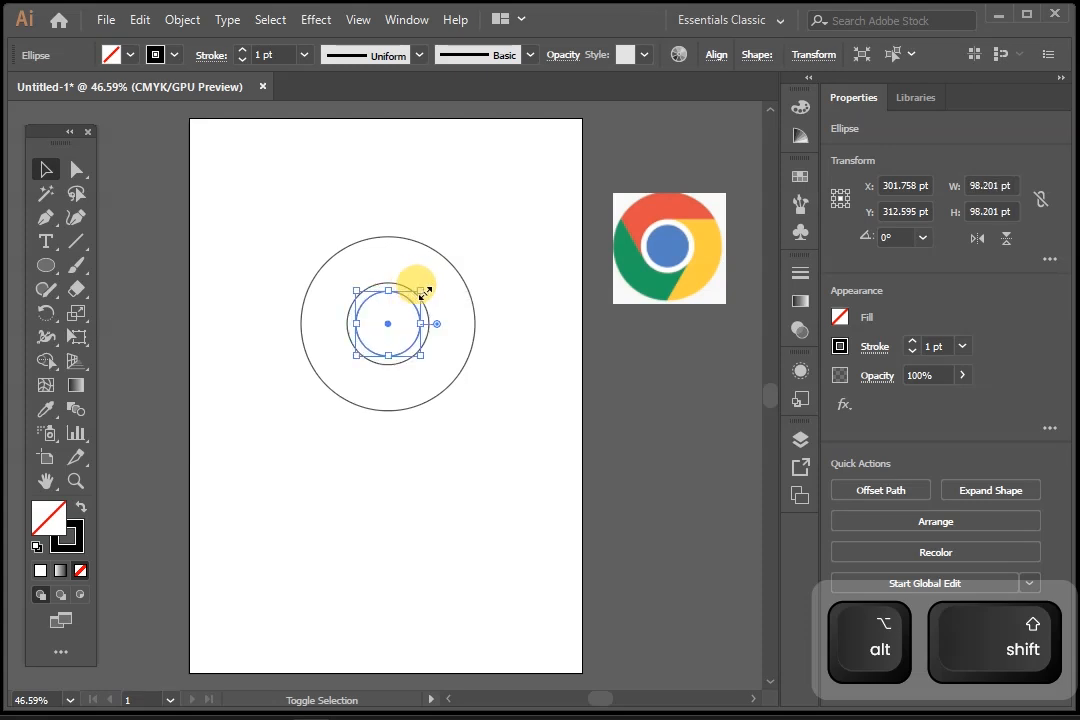
left_click(520, 320)
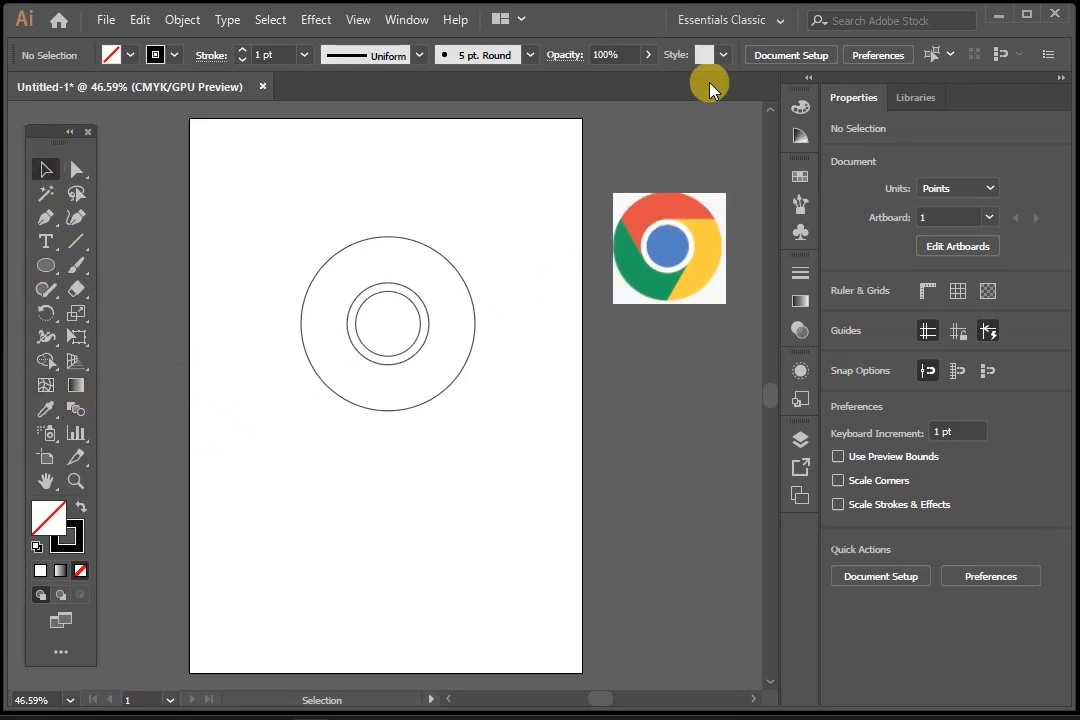
left_click(770, 22)
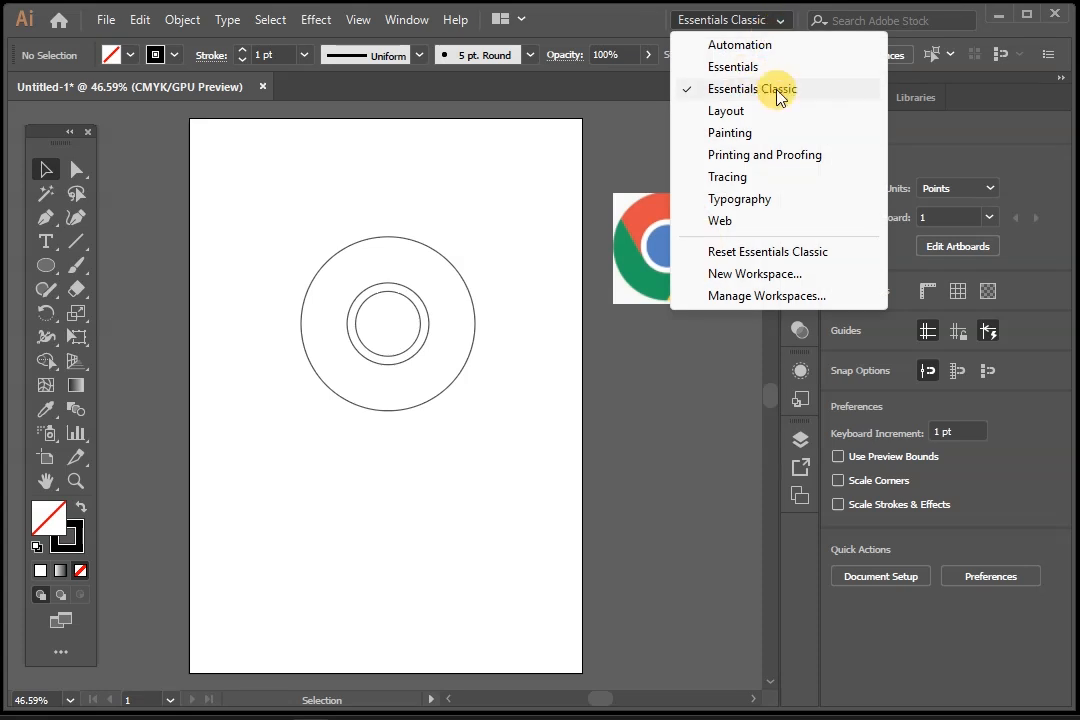
left_click(593, 28)
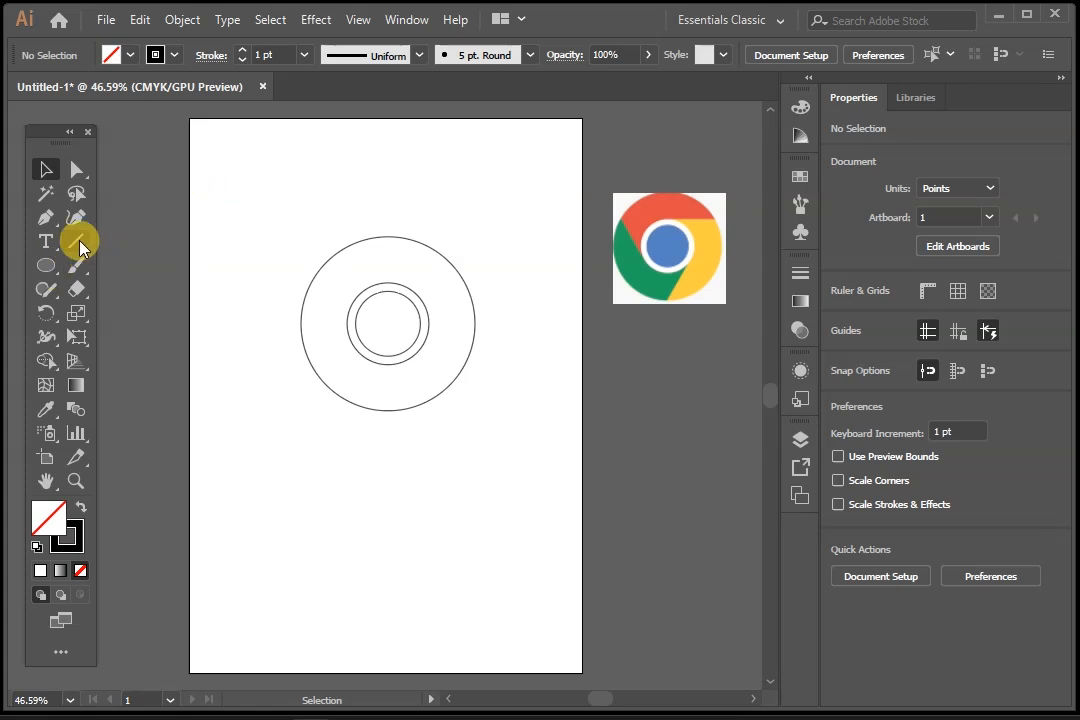
left_click(634, 271)
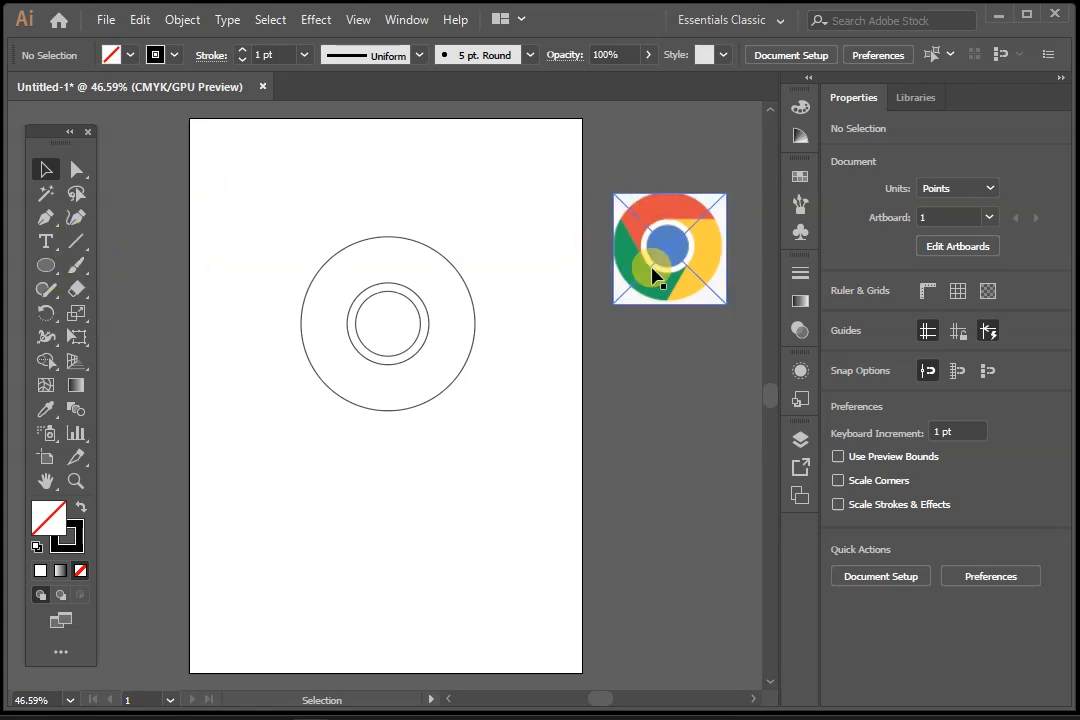
left_click(229, 366)
left_click(163, 325)
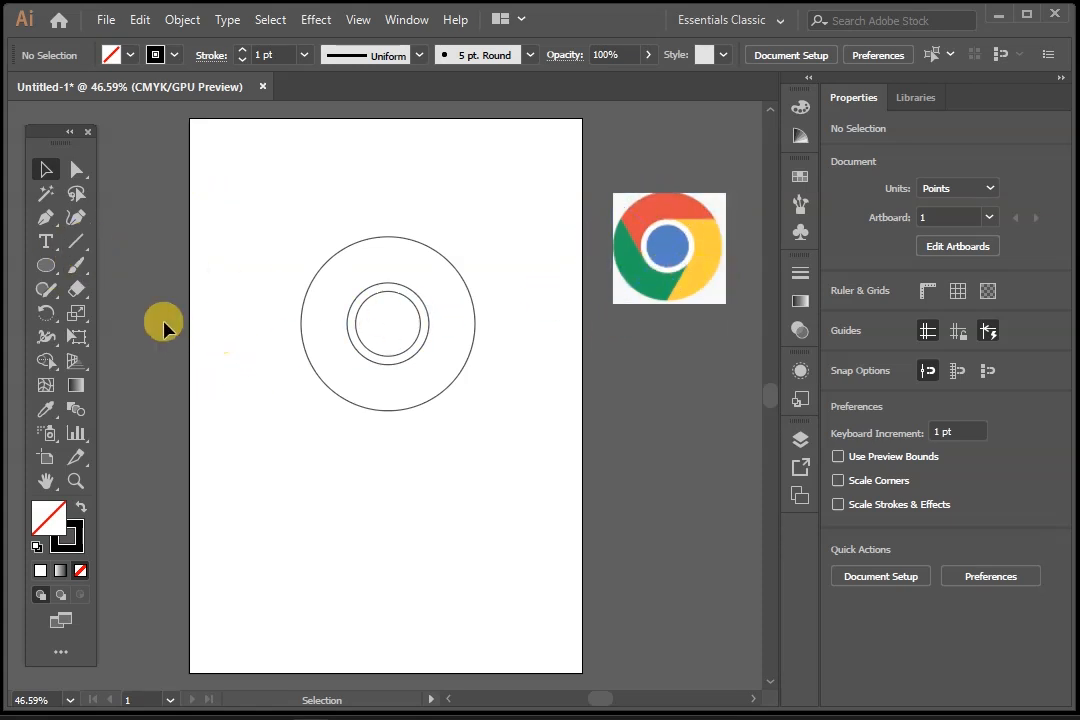
Draw a rectangle about 139 by 161 pt and move it below the circles to about X 135, Y 581 pt.
key("m")
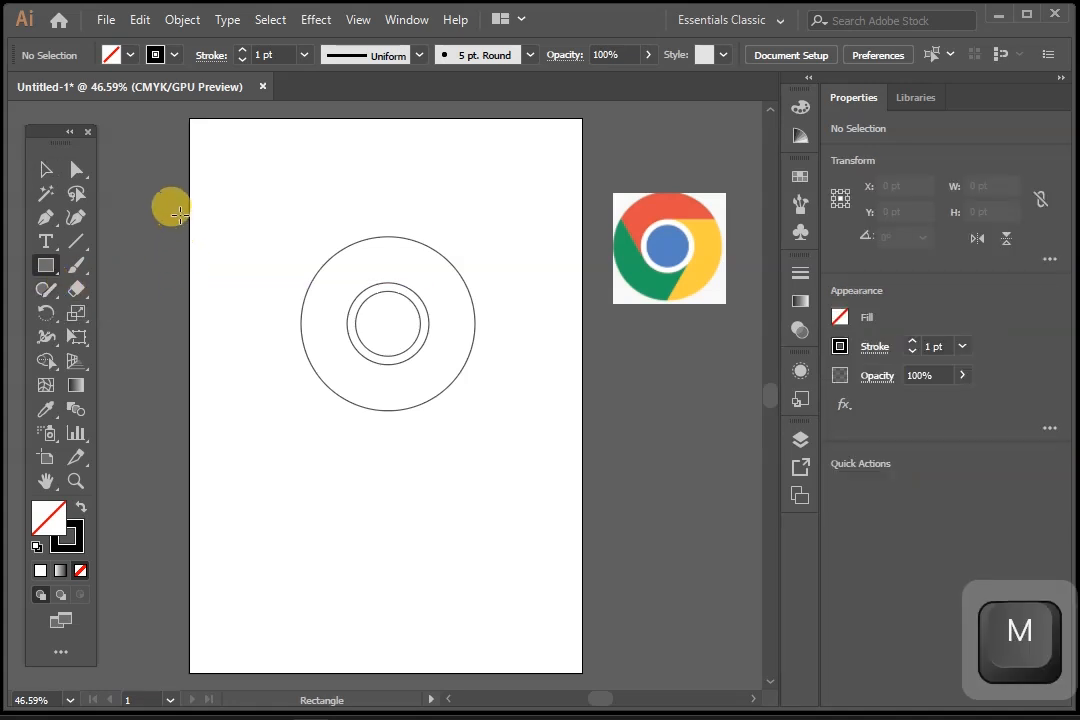
left_click_drag(177, 212, 270, 317)
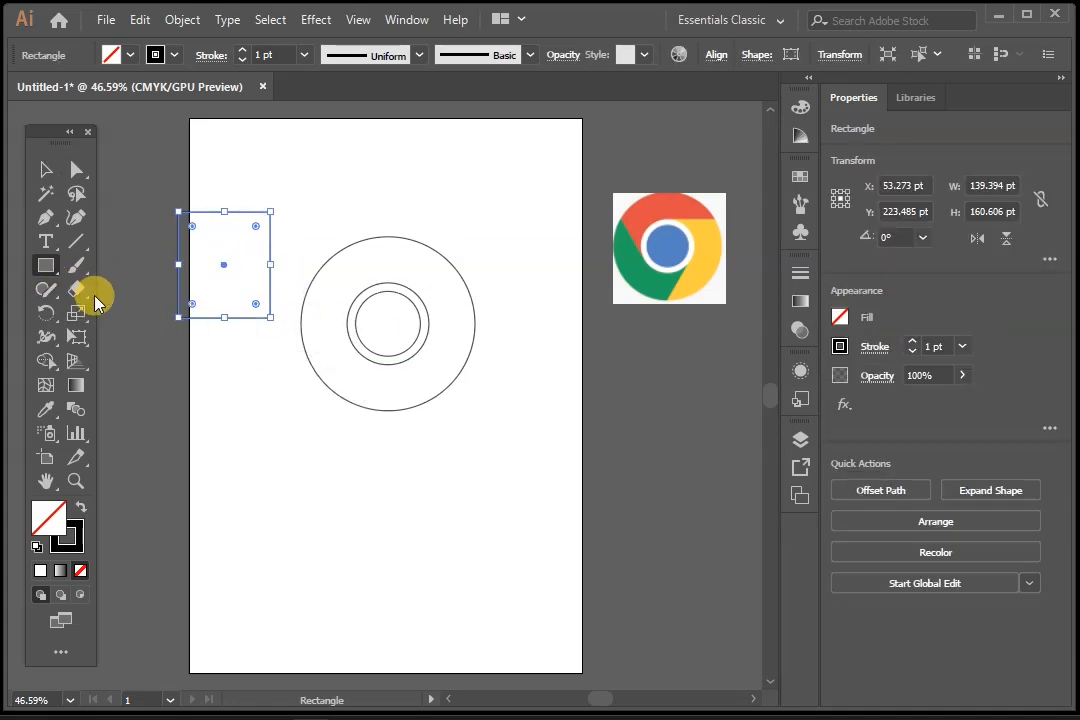
left_click(46, 170)
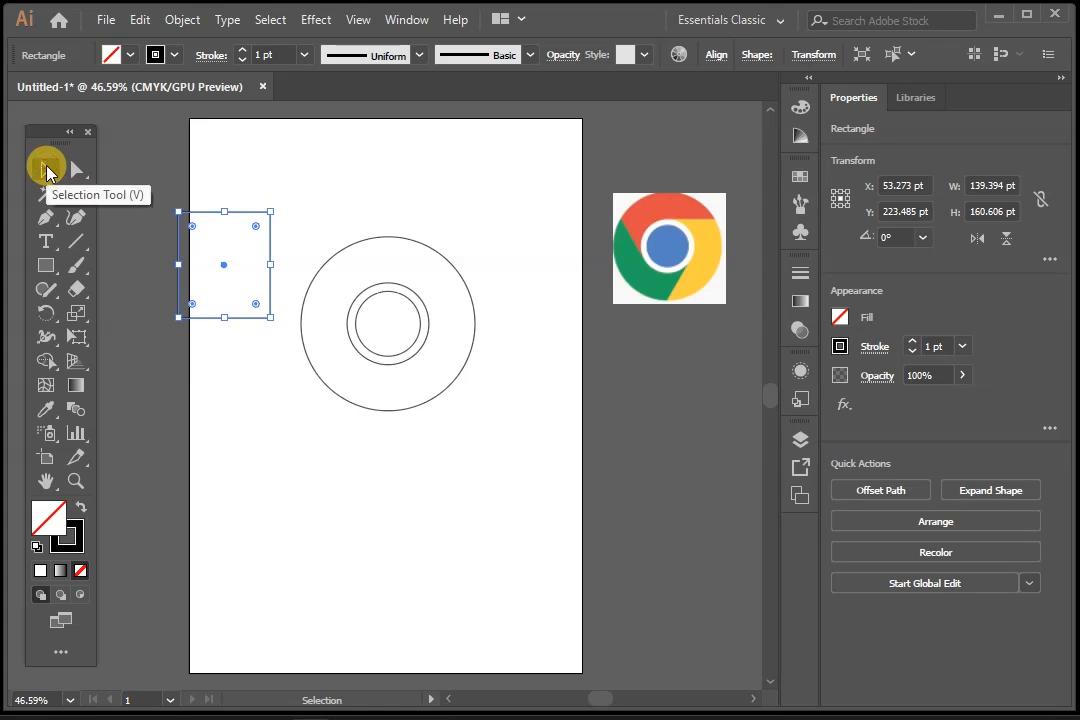
key("m")
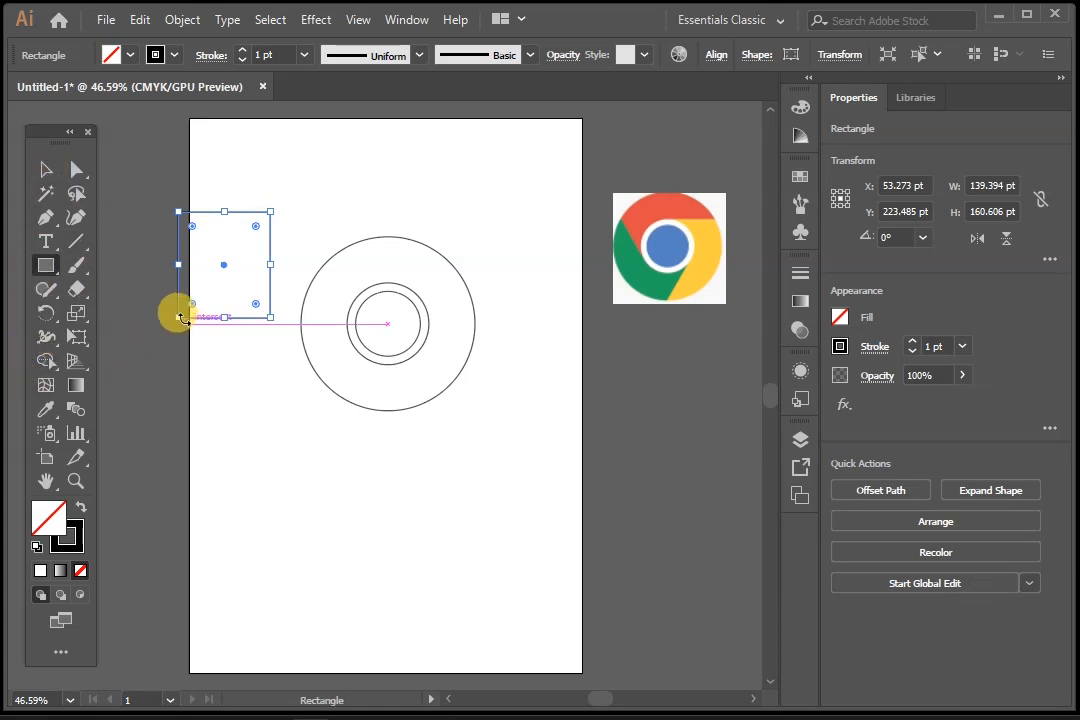
left_click(46, 170)
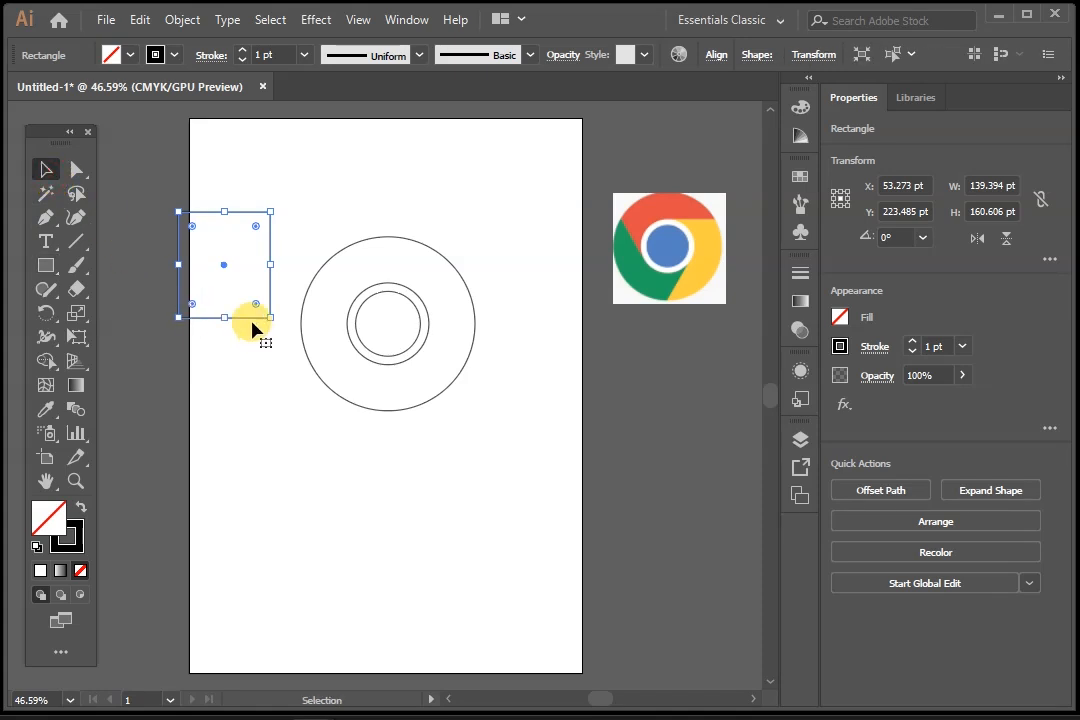
left_click_drag(253, 325, 307, 561)
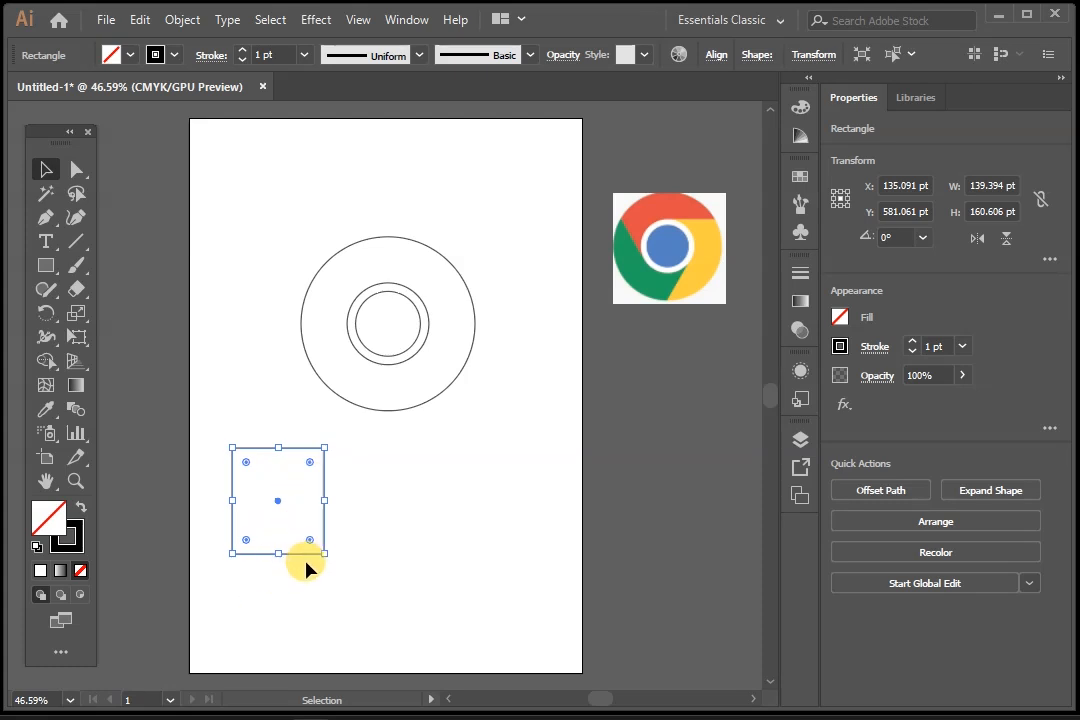
Draw a vertical line about 224 pt long through the rectangle's centre, extending past both its upper and lower edges.
left_click(76, 241)
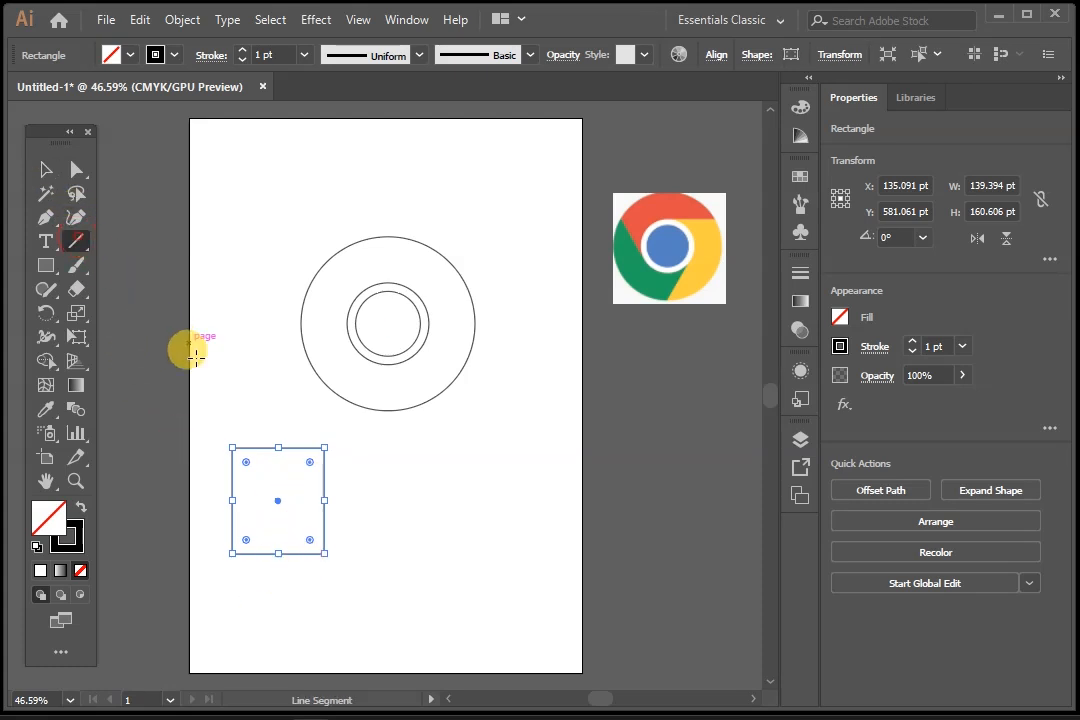
left_click_drag(279, 431, 278, 577)
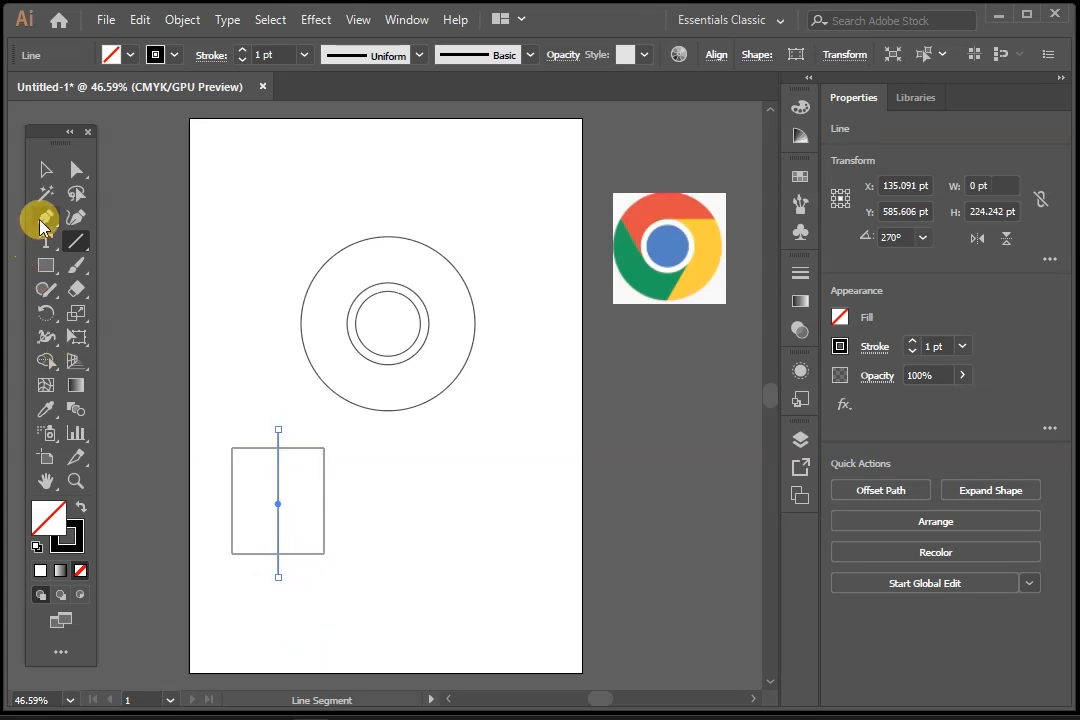
left_click(45, 172)
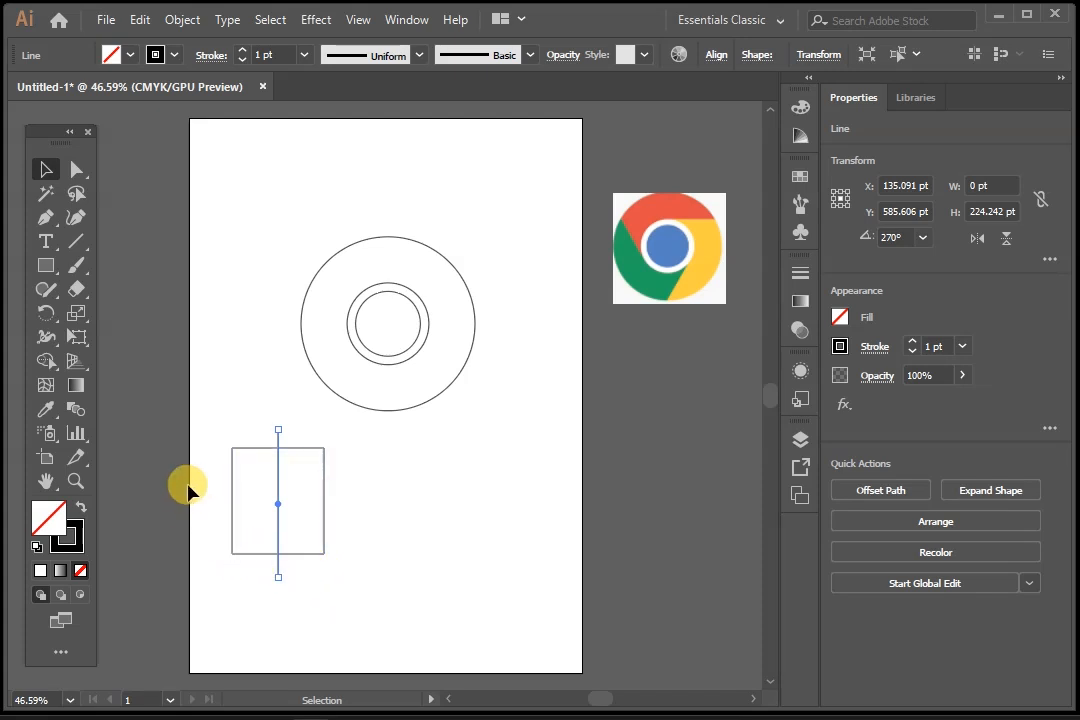
Split the rectangle along the vertical line with the Shape Builder tool and select each half separately.
left_click_drag(203, 430, 335, 580)
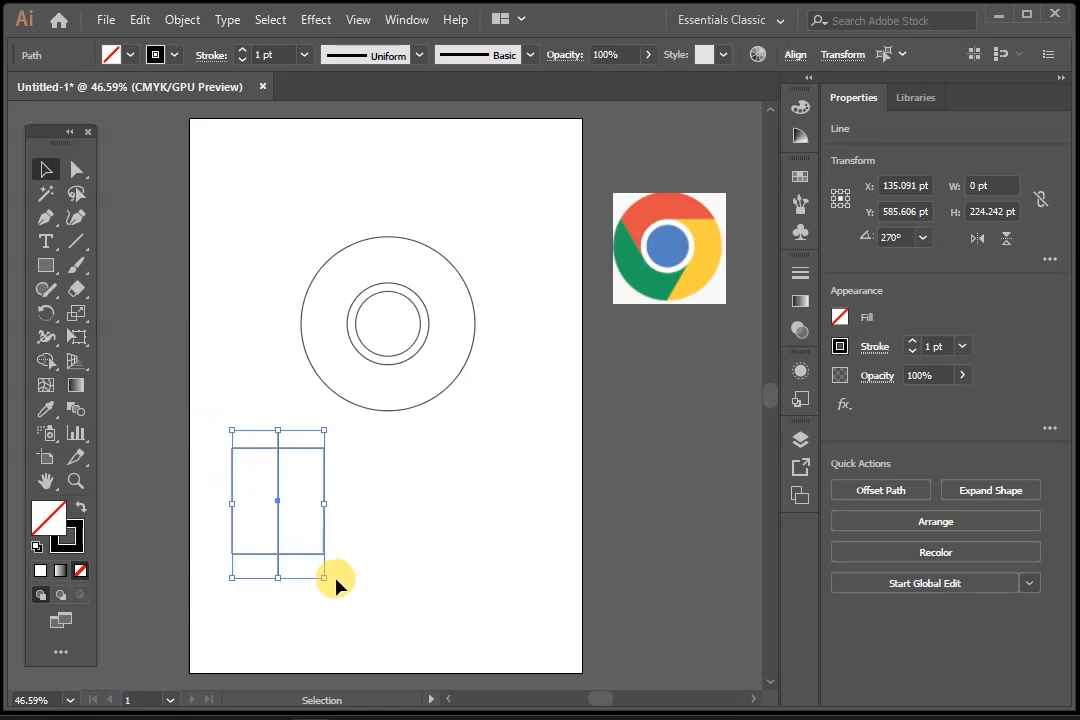
left_click(47, 375)
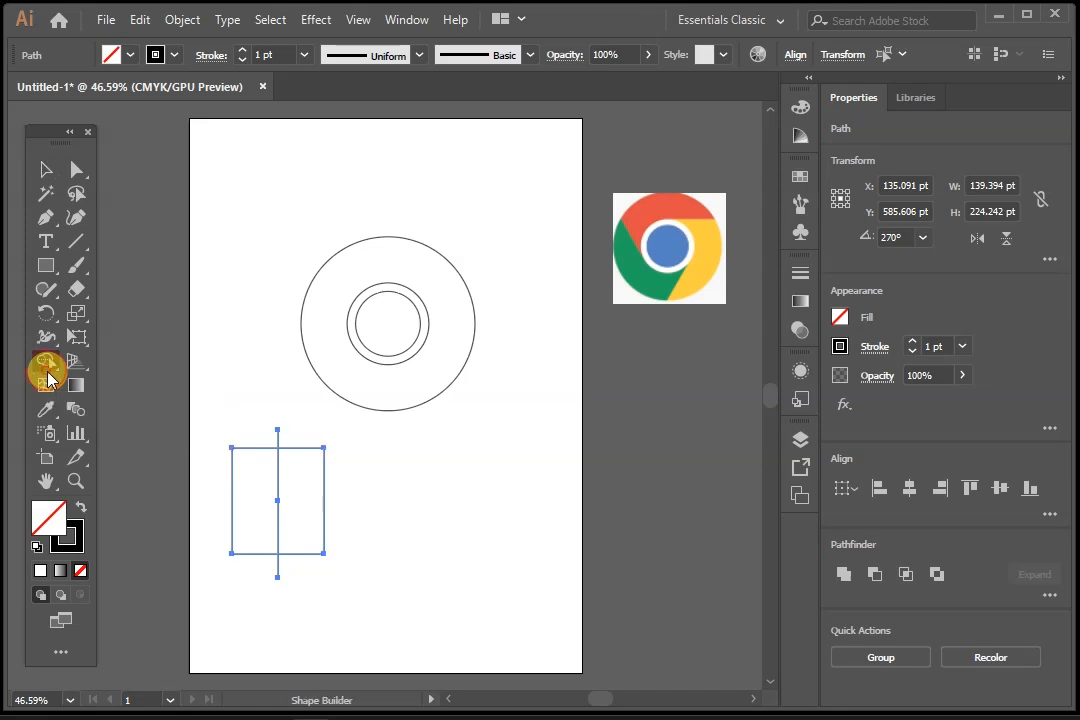
left_click(258, 490)
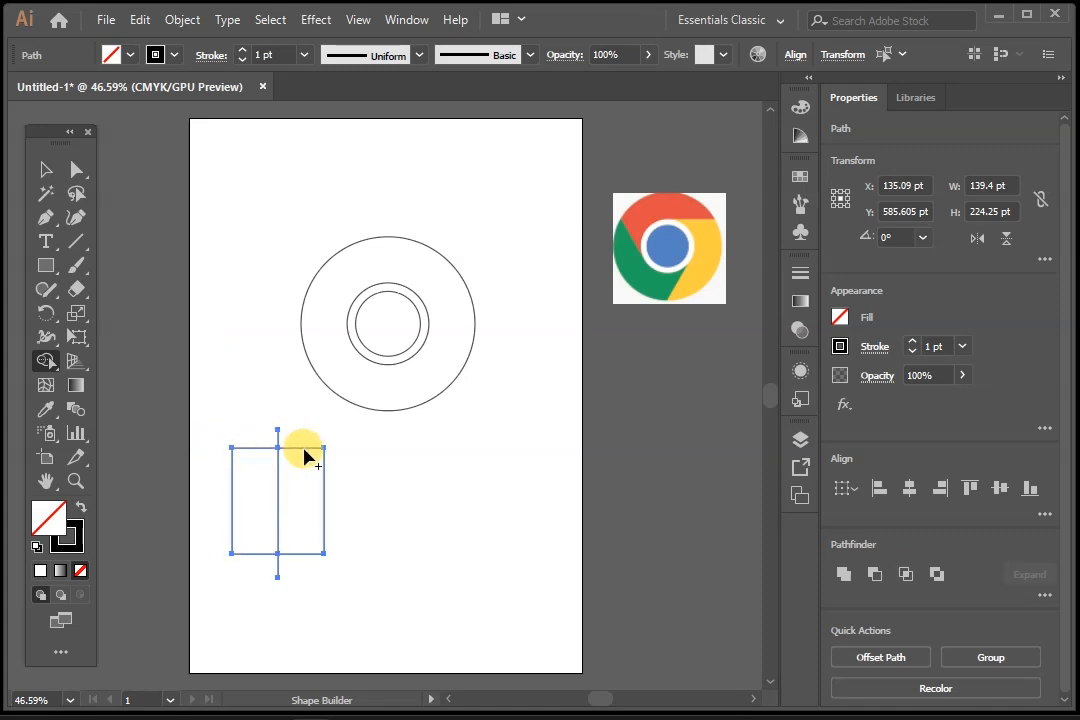
left_click(44, 170)
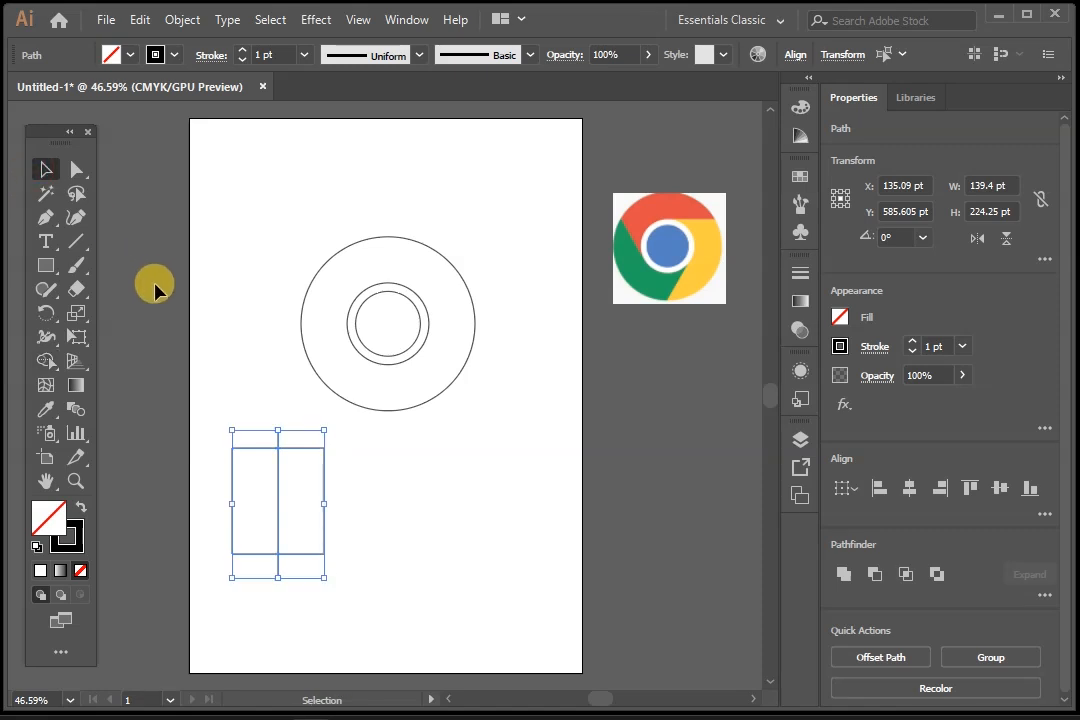
left_click(190, 299)
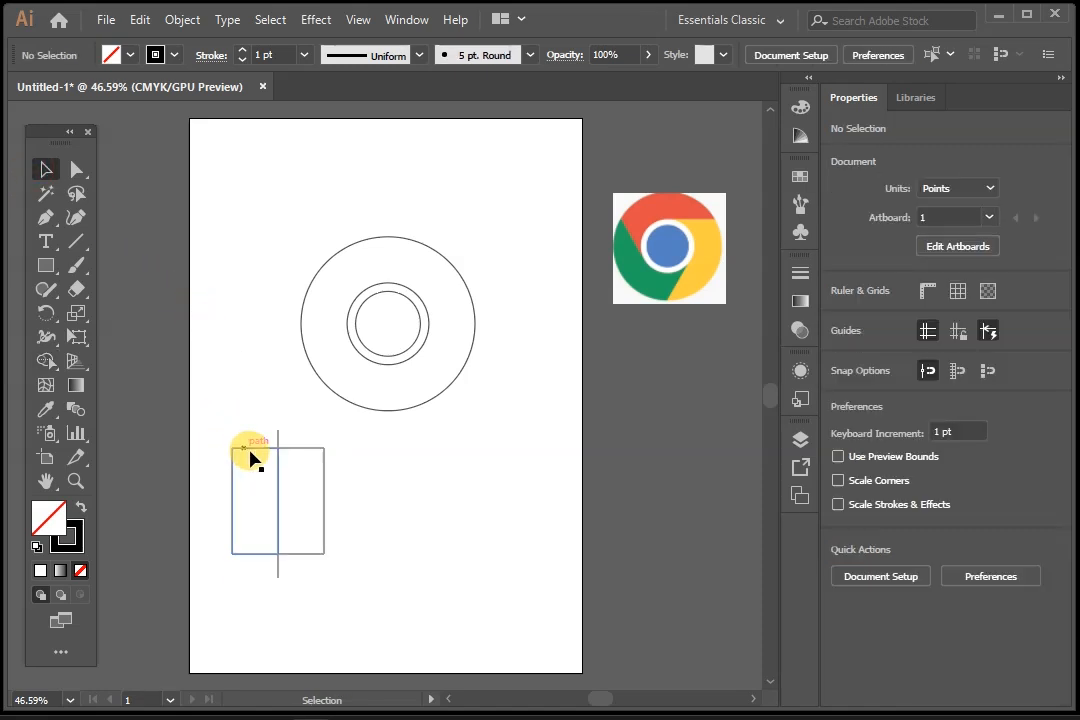
left_click(280, 477)
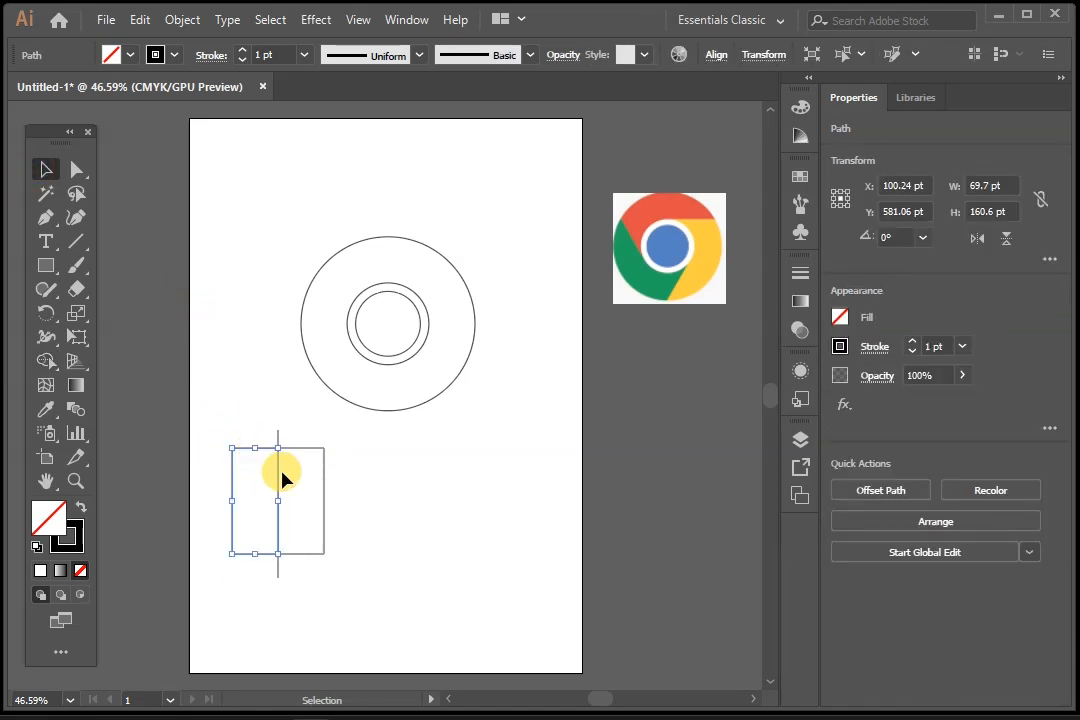
left_click(320, 502)
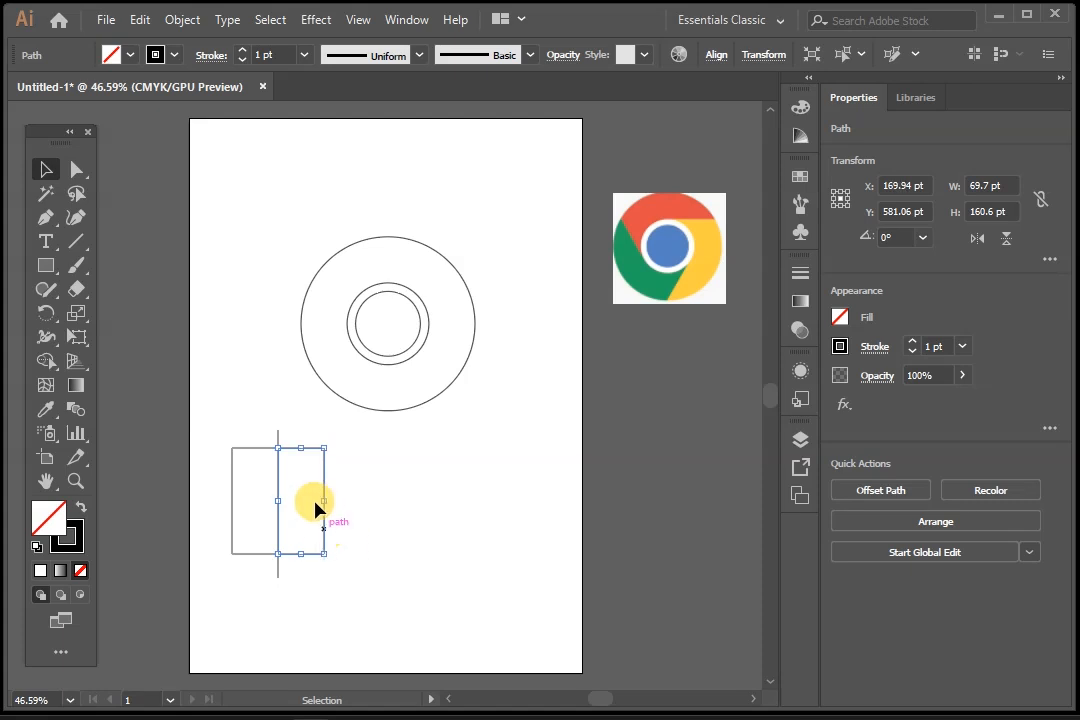
Delete both rectangle halves and the leftover vertical line pieces below the circles.
left_click_drag(340, 563, 319, 598)
key("Delete")
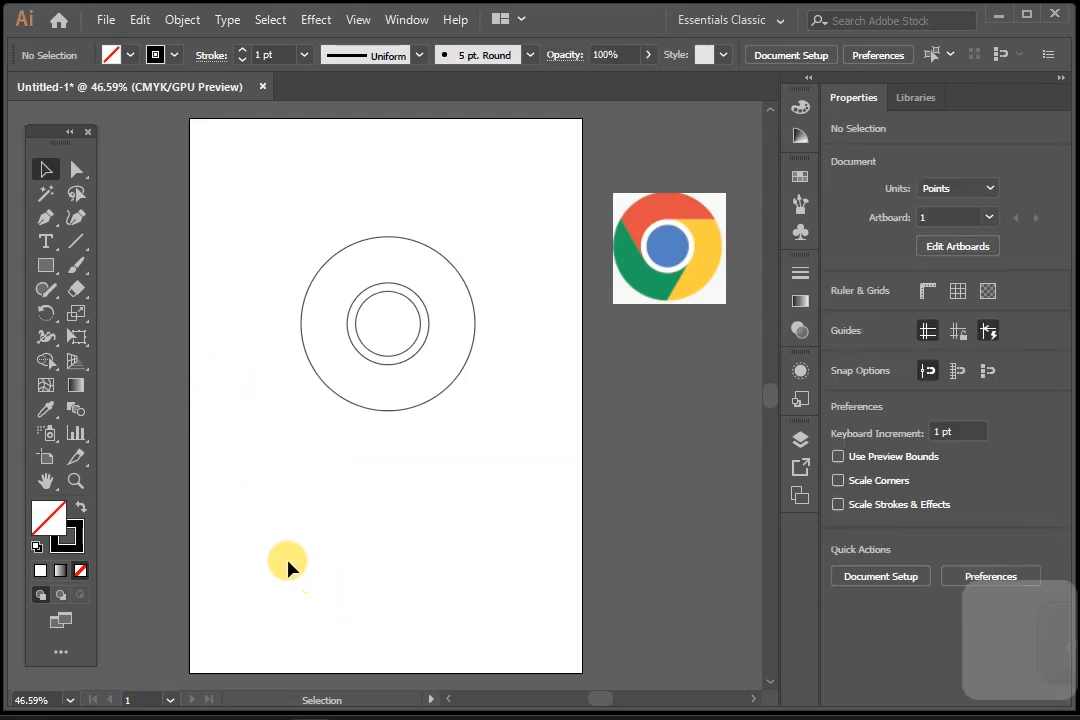
Draw a line about 149 pt long at about 3° from the middle circle's top anchor to beyond the outer circle's right edge.
left_click(76, 242)
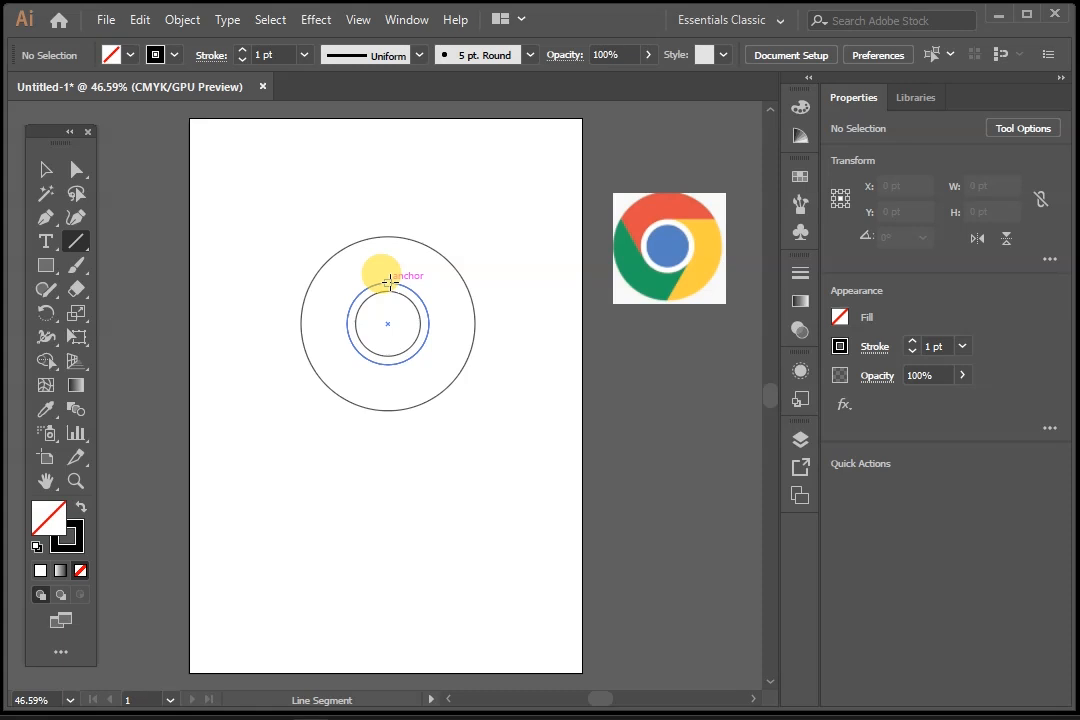
left_click_drag(389, 283, 485, 276)
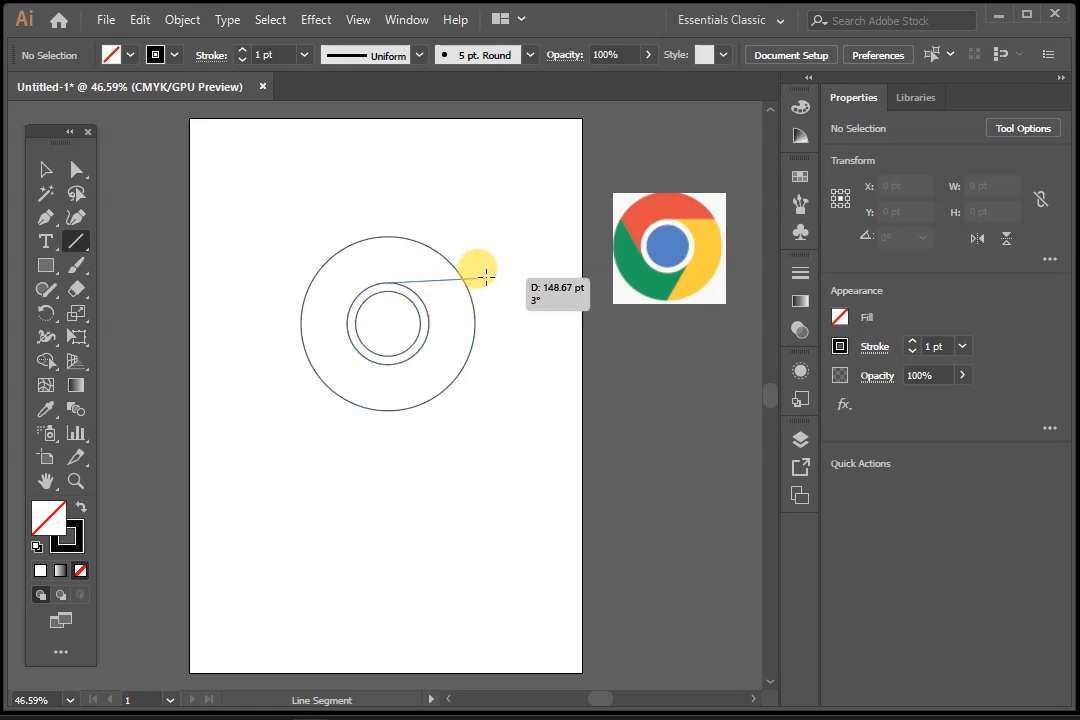
left_click_drag(485, 276, 486, 277)
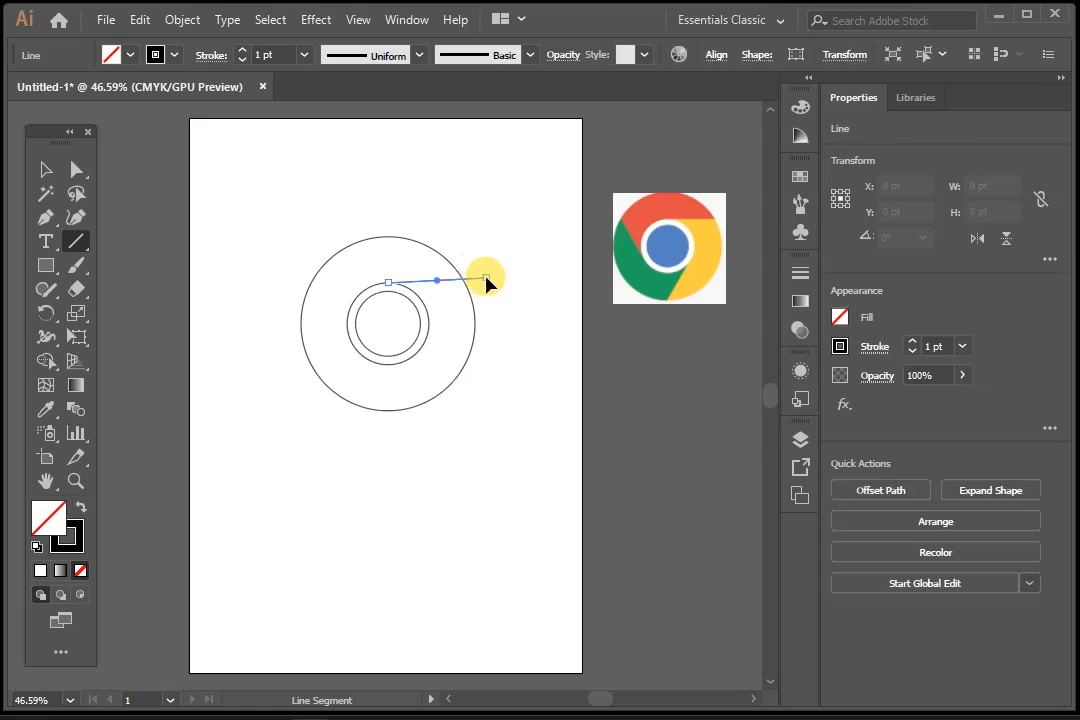
left_click(45, 169)
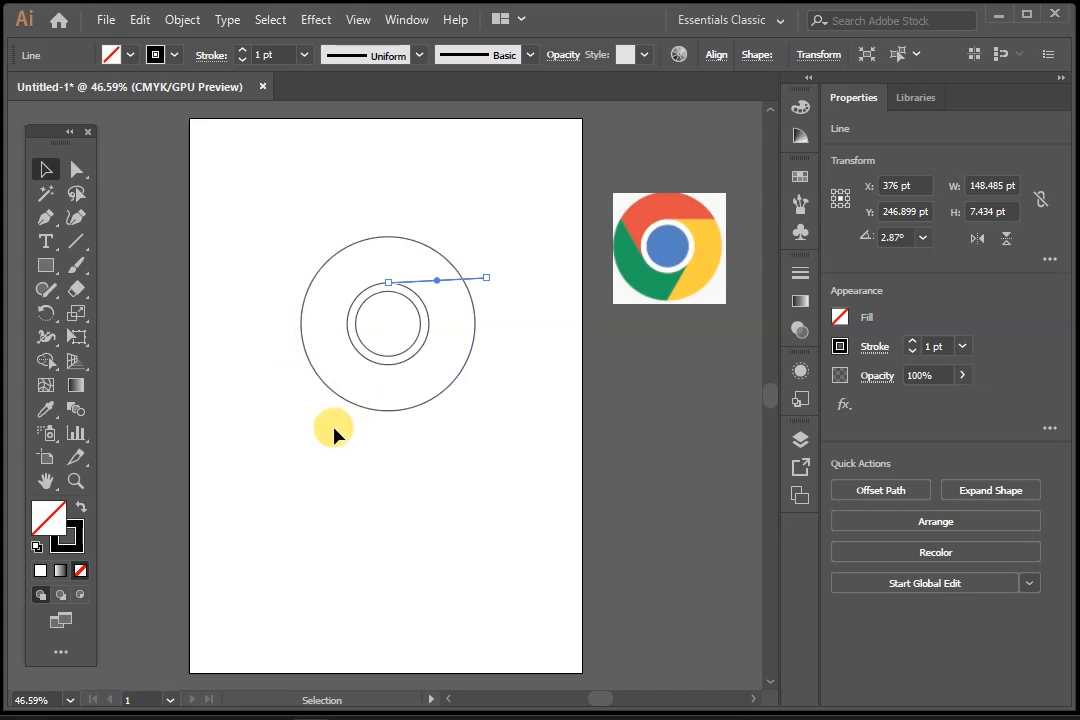
Draw a circle about 111 pt in diameter on the empty canvas to the left of the artboard.
key("space")
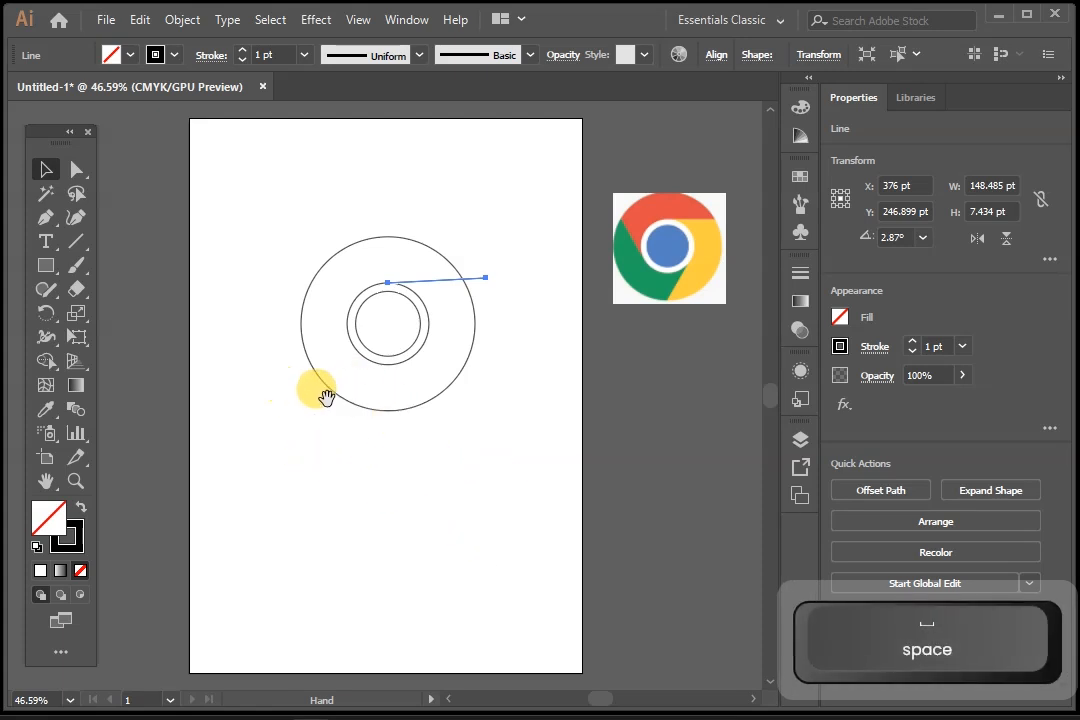
left_click_drag(328, 358, 462, 298)
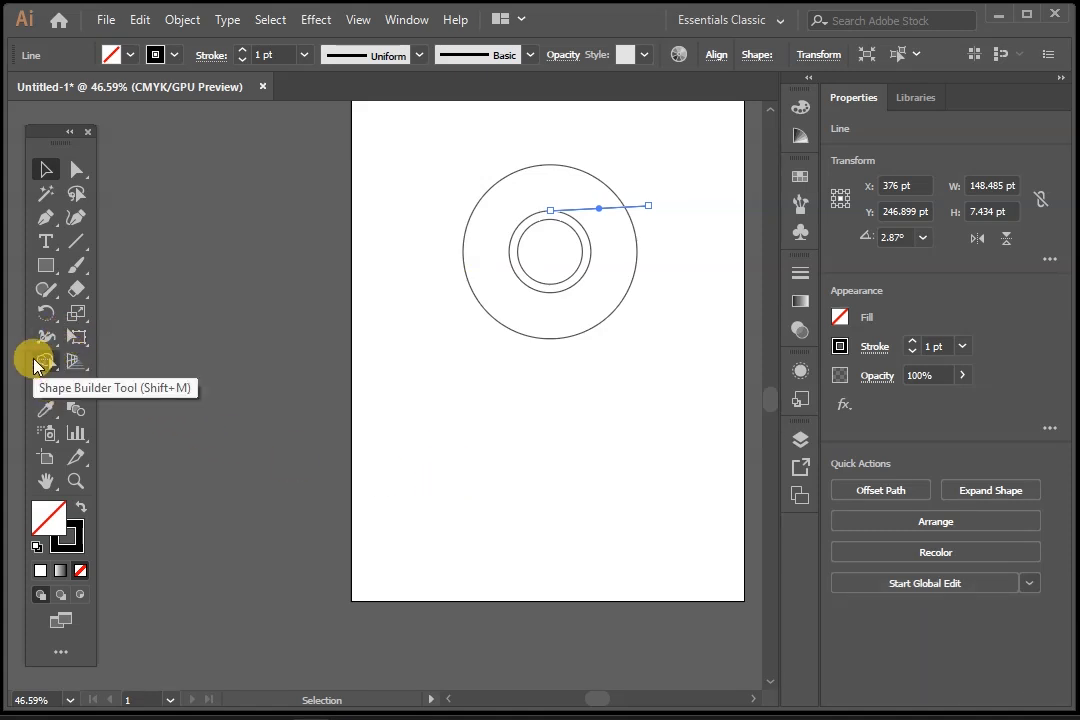
key("l")
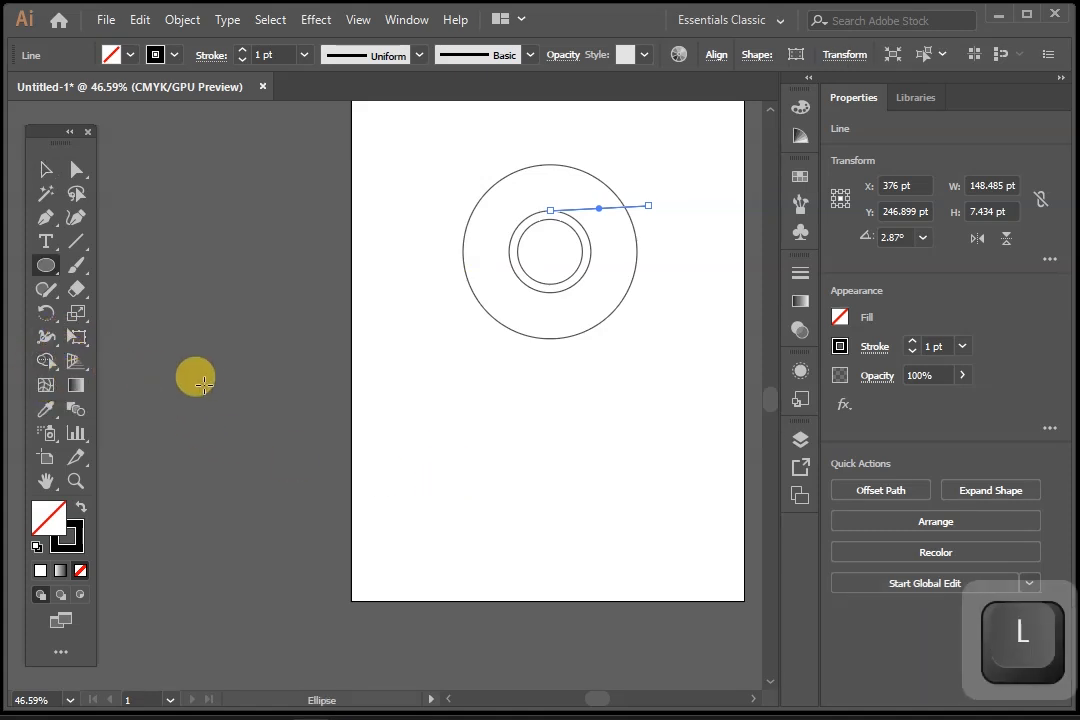
left_click_drag(212, 390, 285, 463)
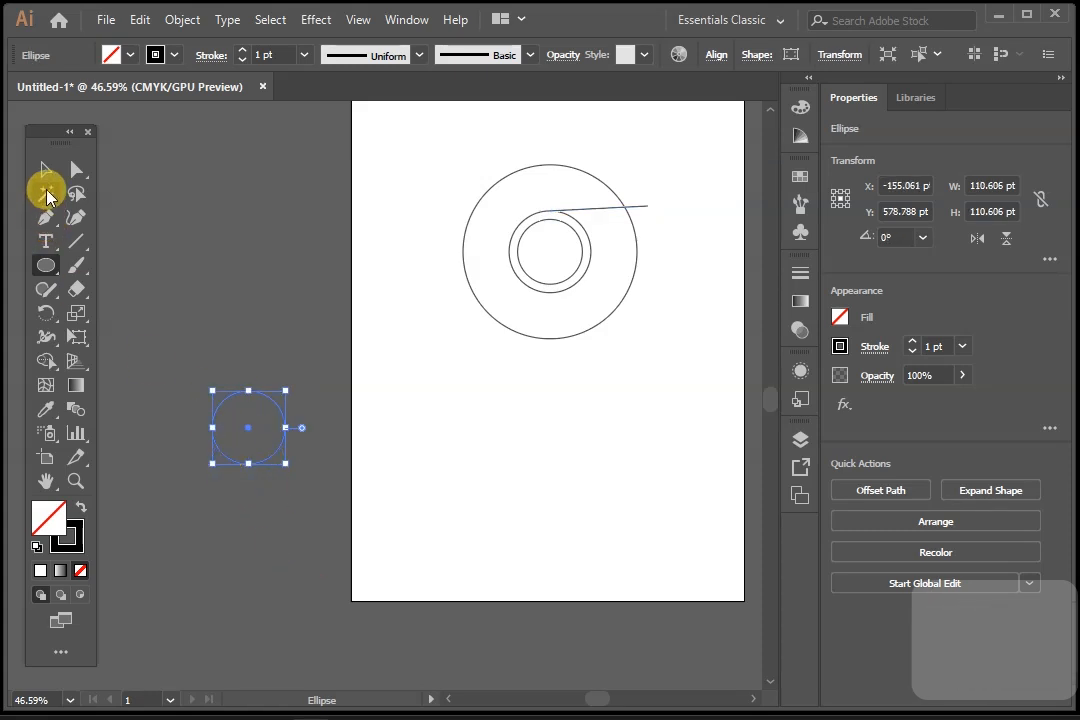
left_click(45, 169)
left_click(318, 354)
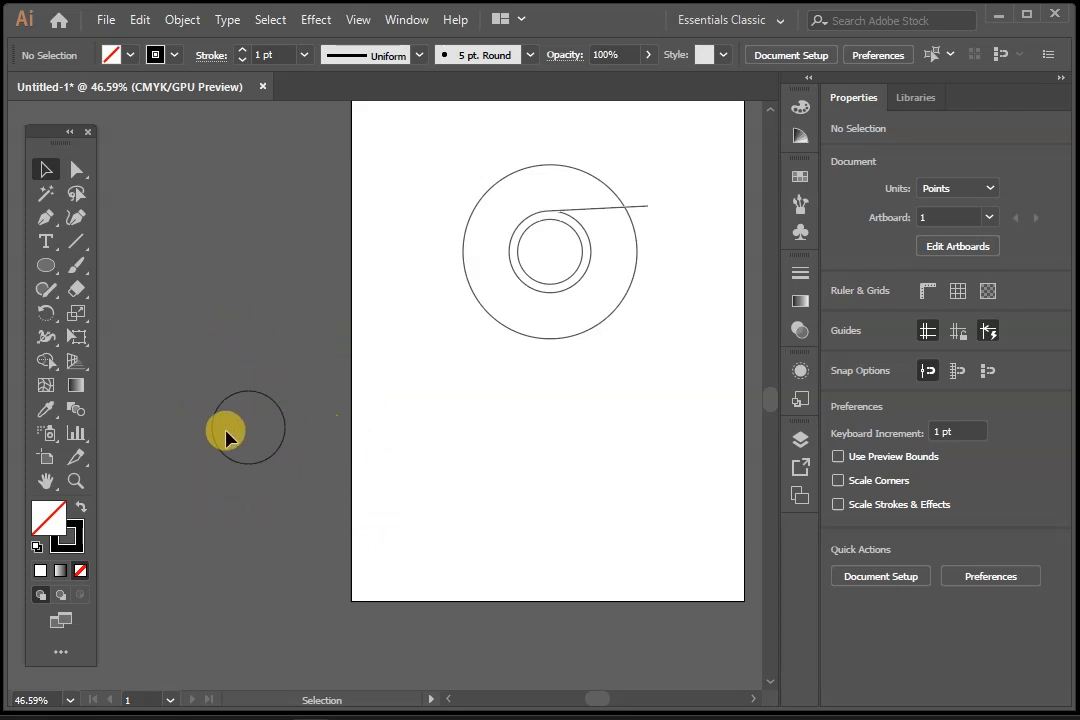
Draw a small upright star about 24 pt wide directly above the new circle, aligned with its centre.
left_click_drag(36, 275, 114, 362)
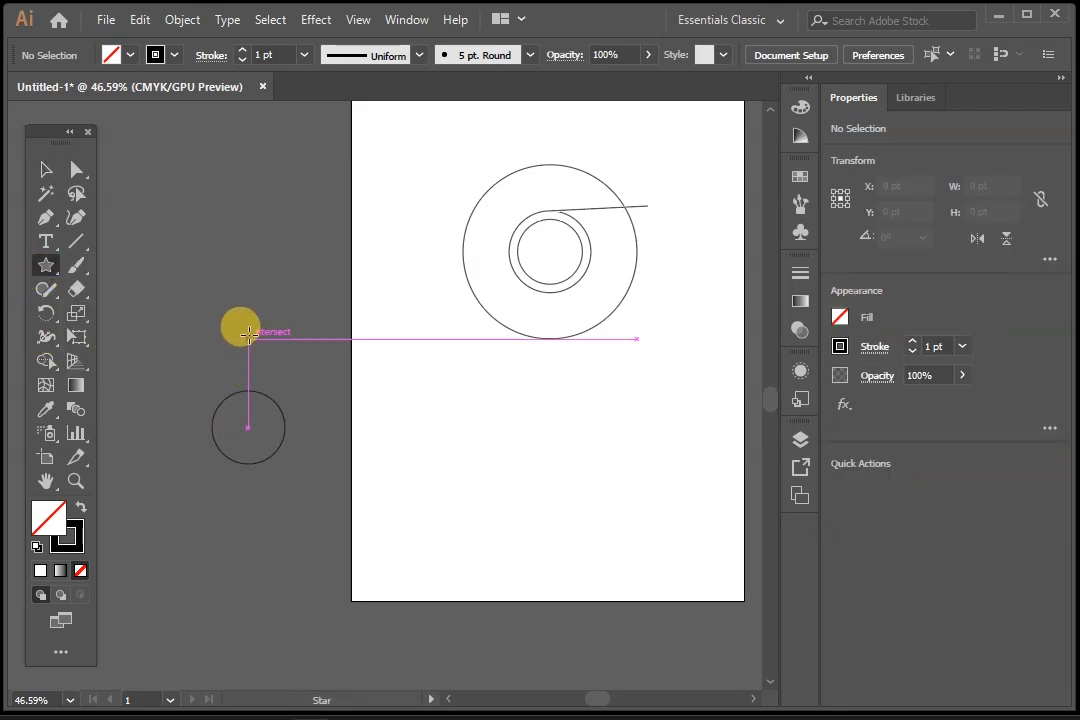
left_click_drag(248, 334, 254, 343)
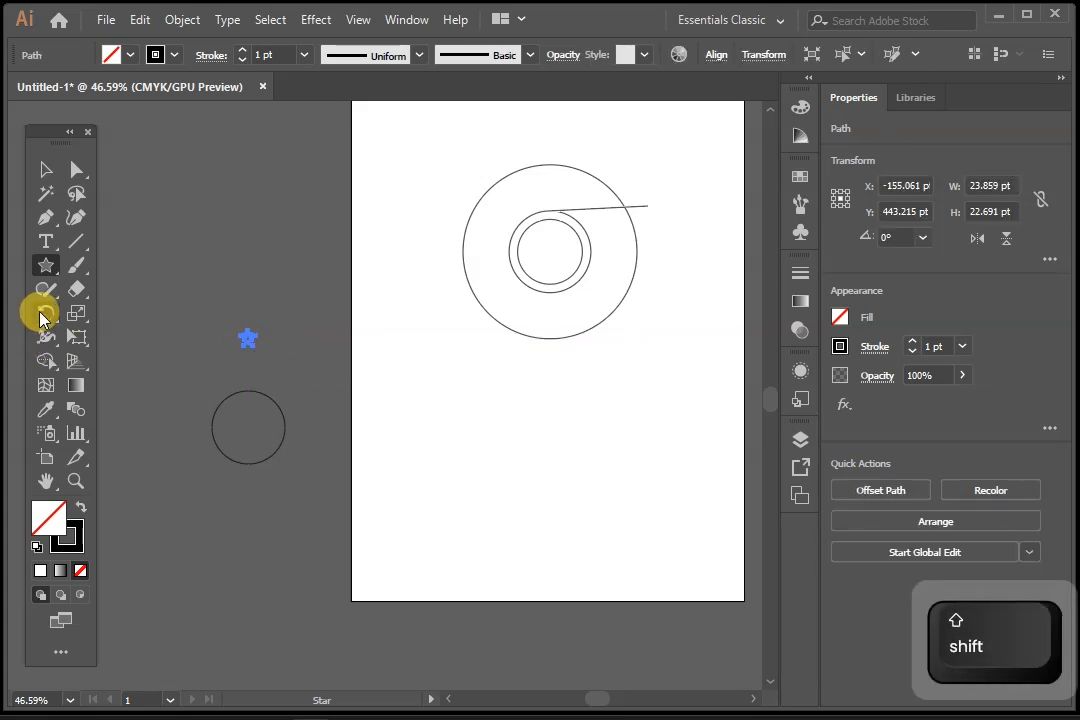
left_click(37, 173)
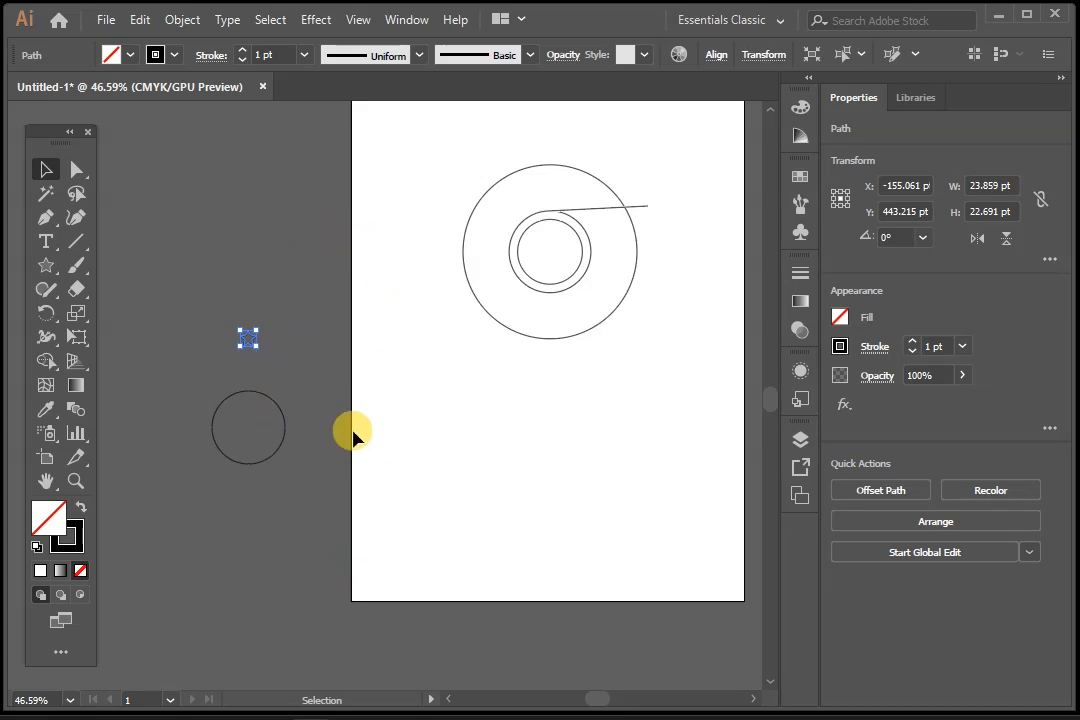
Make a copy of the star rotated by 360/10 degrees around the centre of the circle below it, with the preview enabled.
left_click(276, 461)
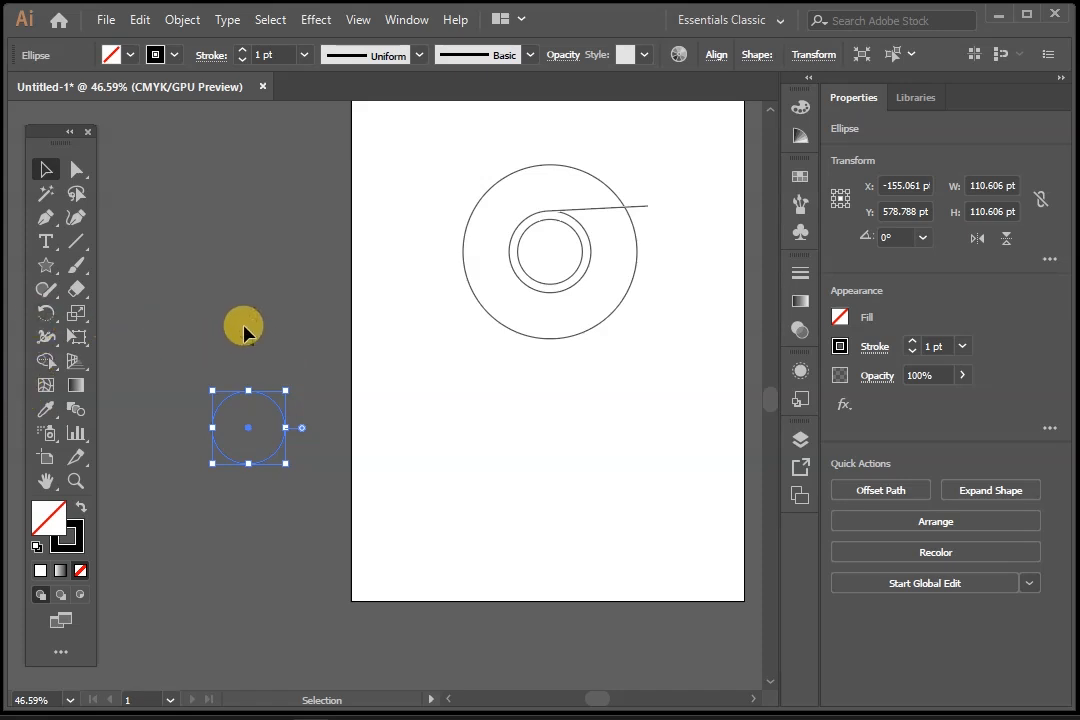
left_click(249, 341)
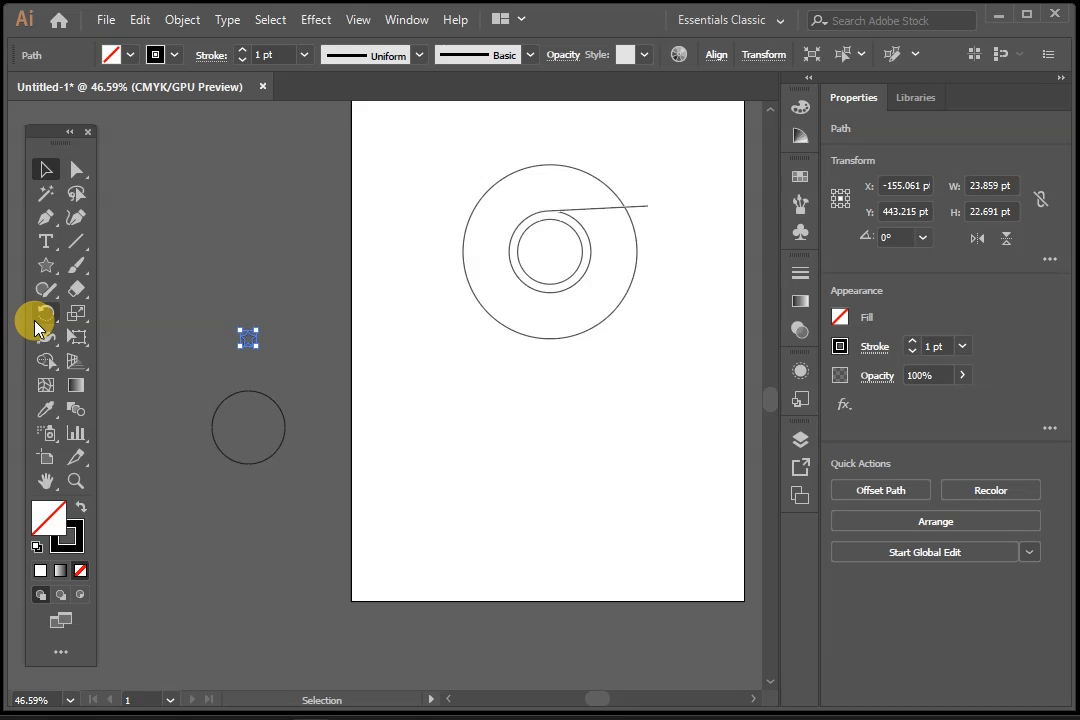
left_click(38, 320)
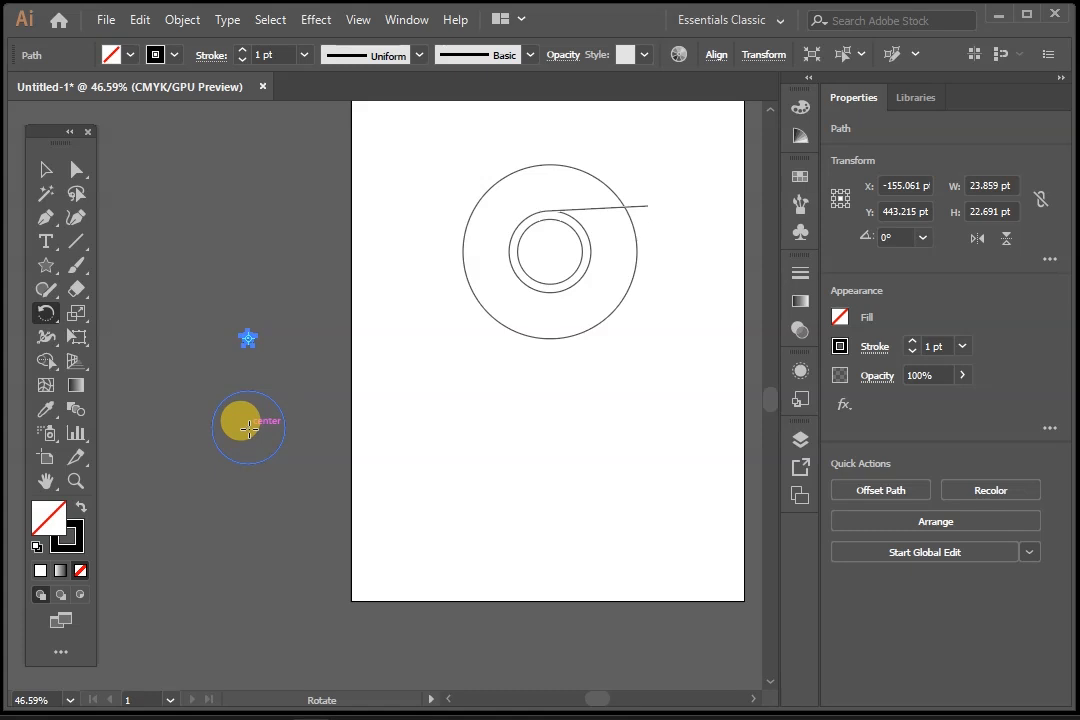
left_click(248, 428, "alt")
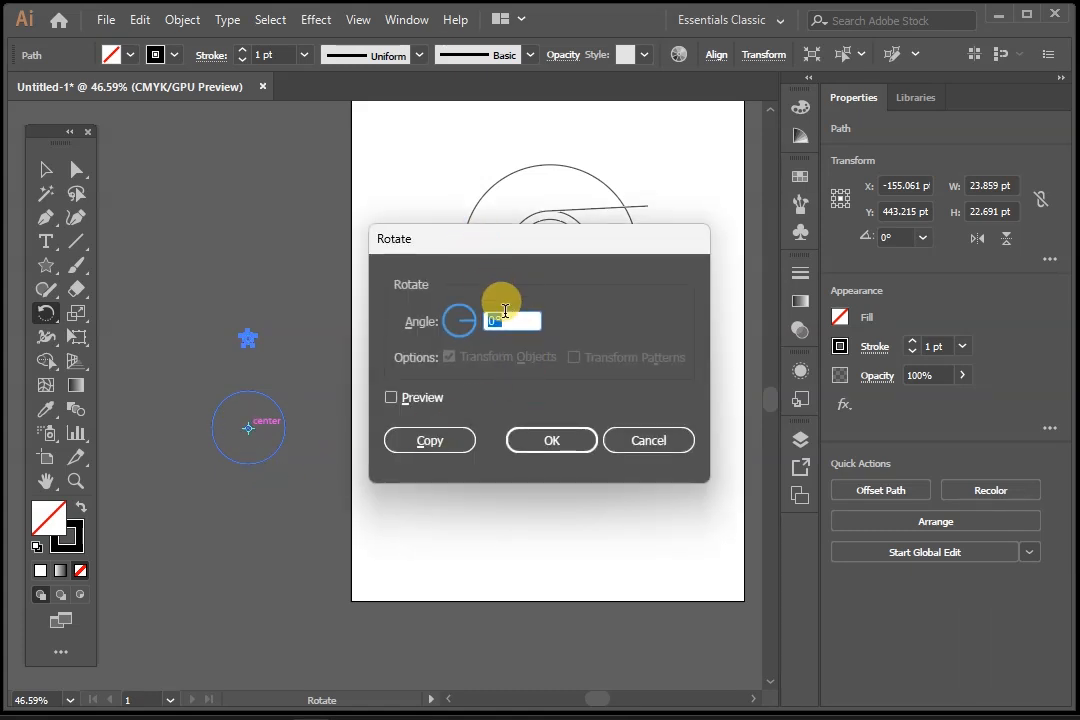
left_click_drag(524, 325, 480, 323)
type("3")
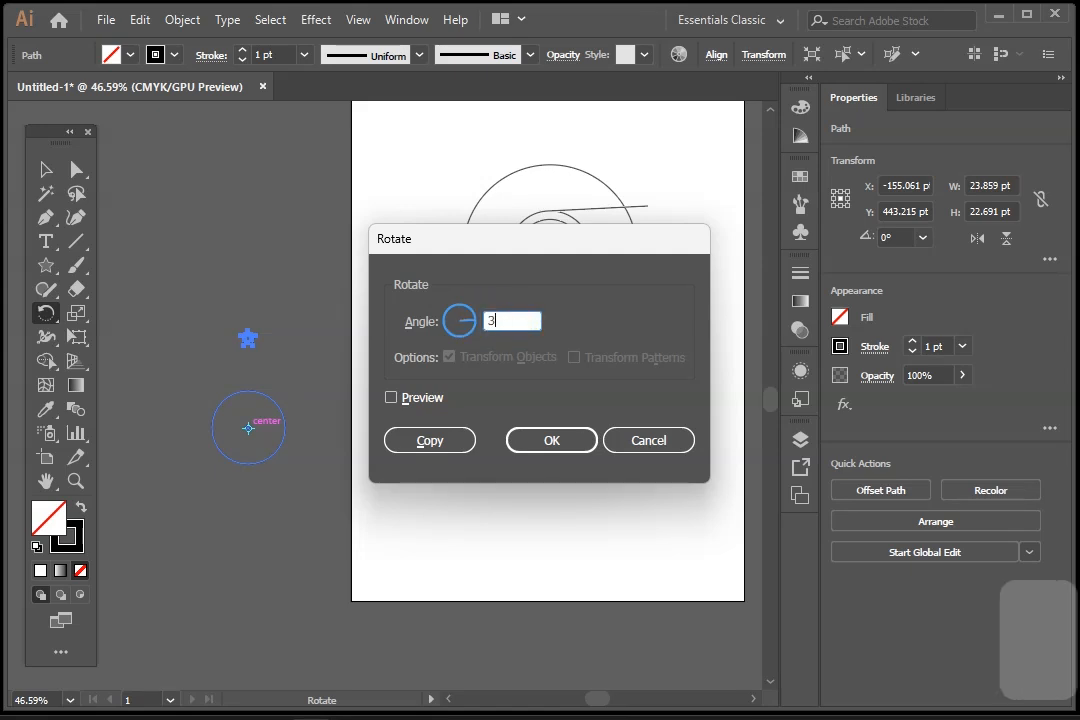
type("60/")
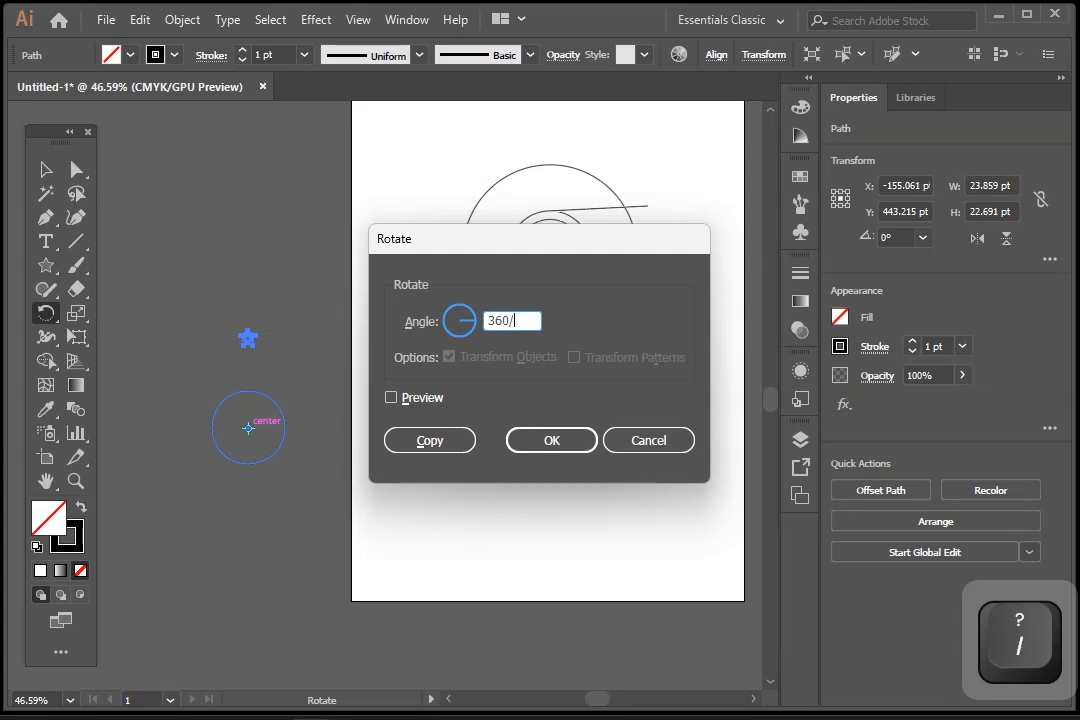
type("10")
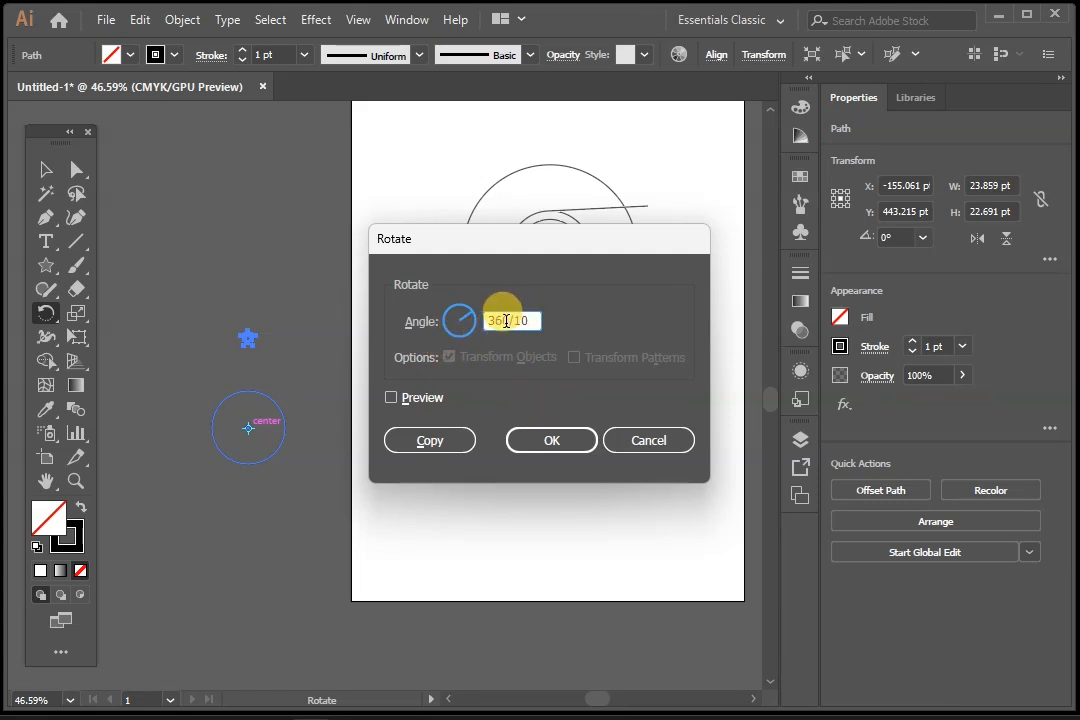
left_click_drag(514, 323, 477, 323)
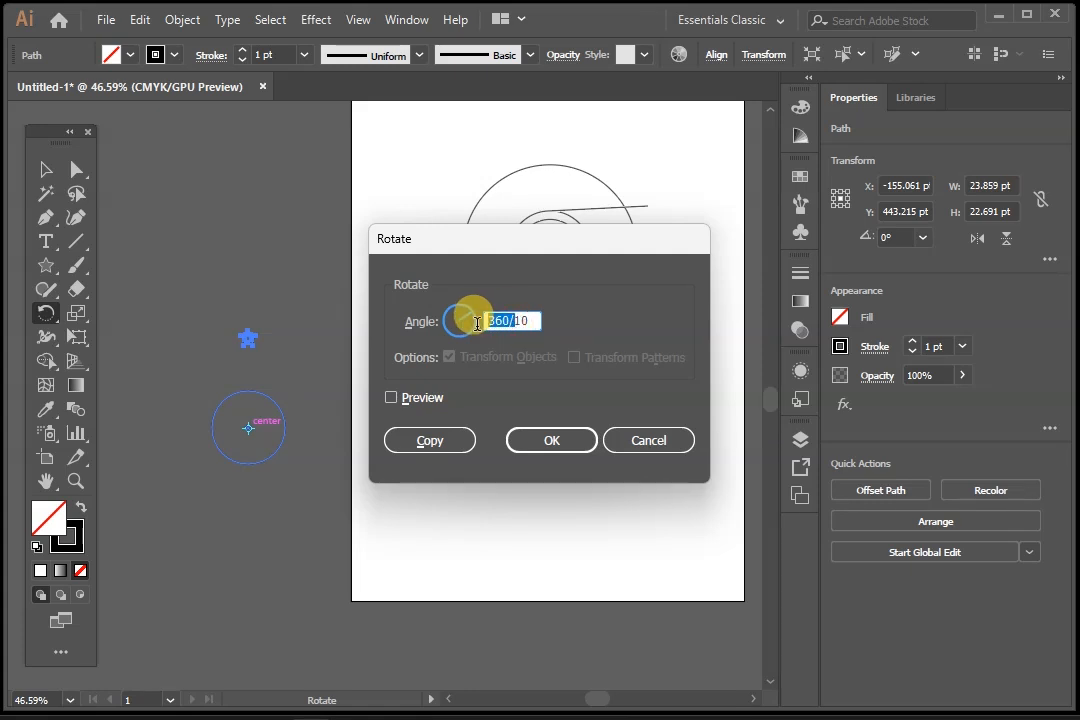
left_click(538, 321)
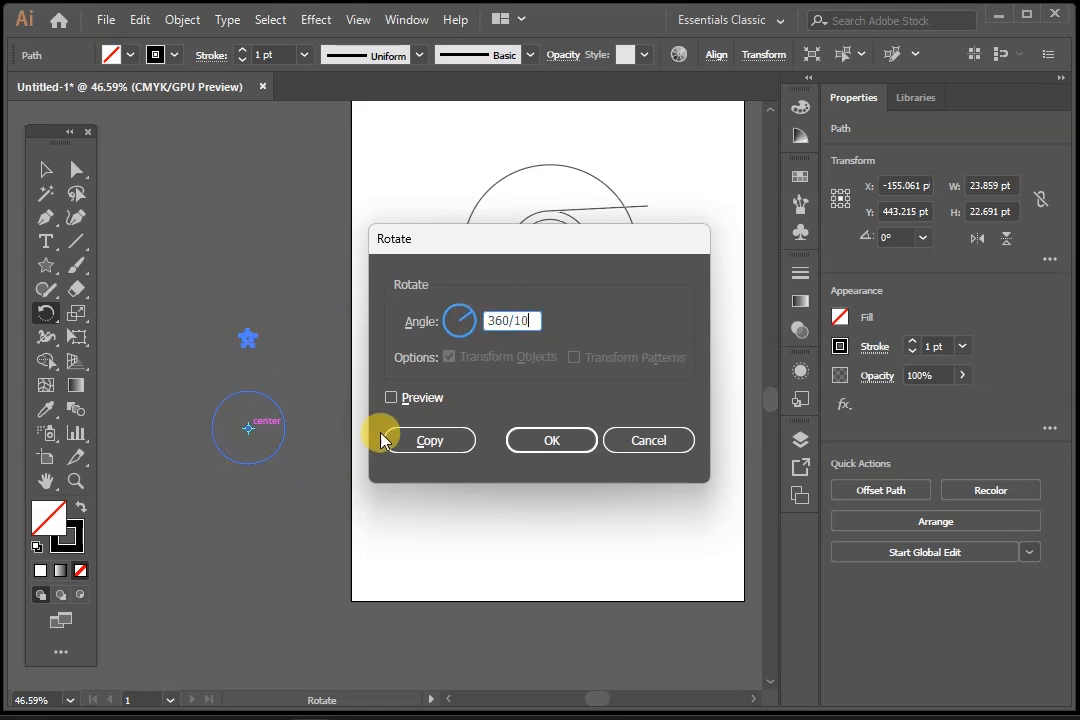
left_click(428, 403)
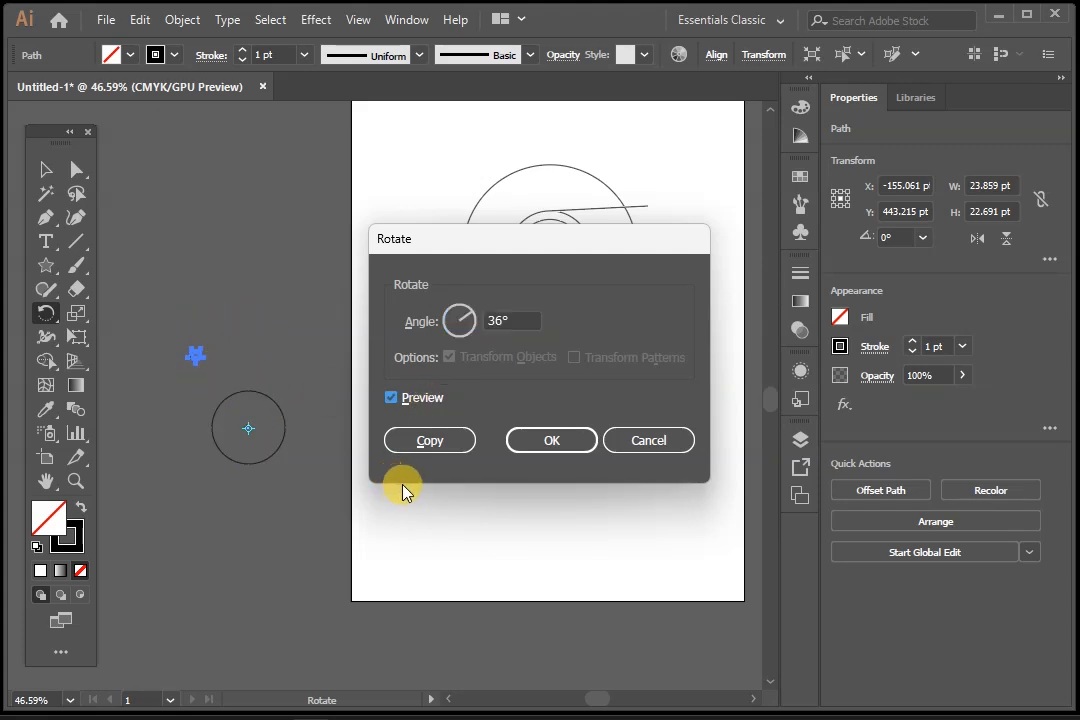
left_click(432, 441)
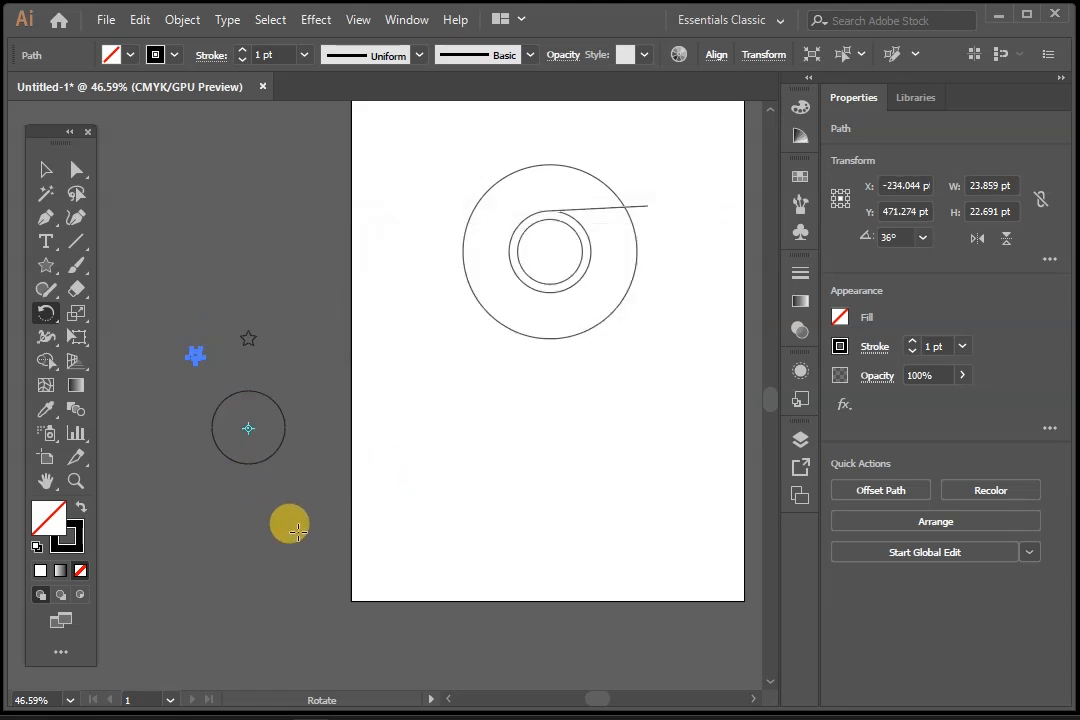
Repeat the rotated copy eight times to complete a ring of ten stars around the circle.
key("ctrl+d")
key("ctrl+d")
key("ctrl+d")
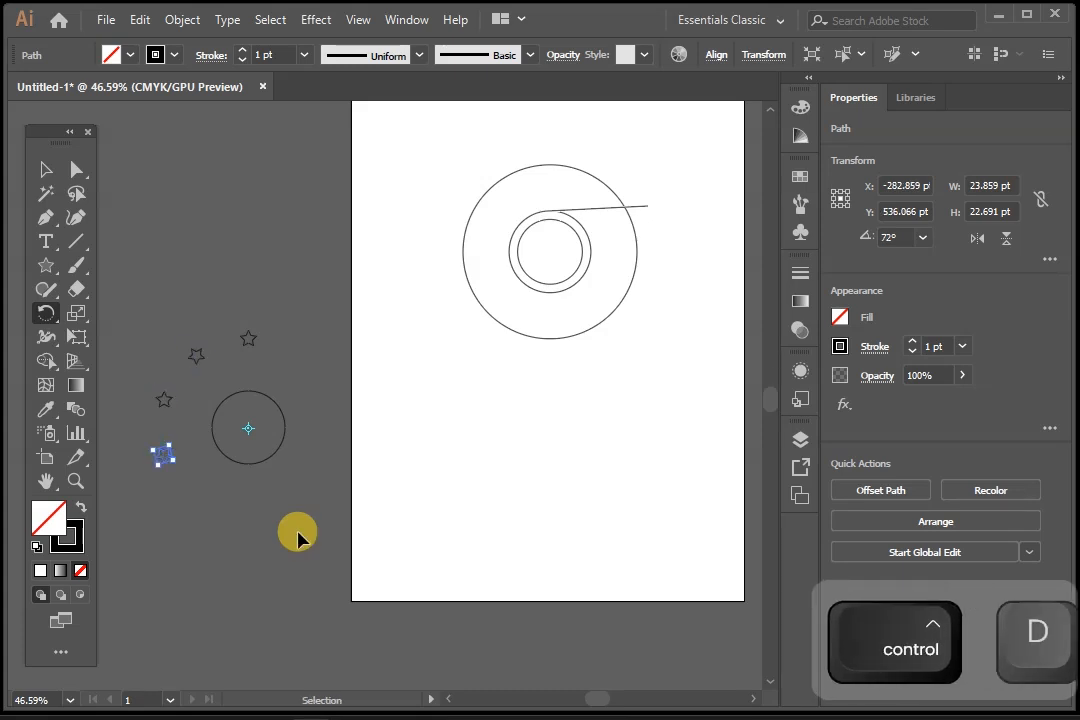
key("ctrl+d")
key("ctrl+d")
key("ctrl+d")
key("ctrl+d")
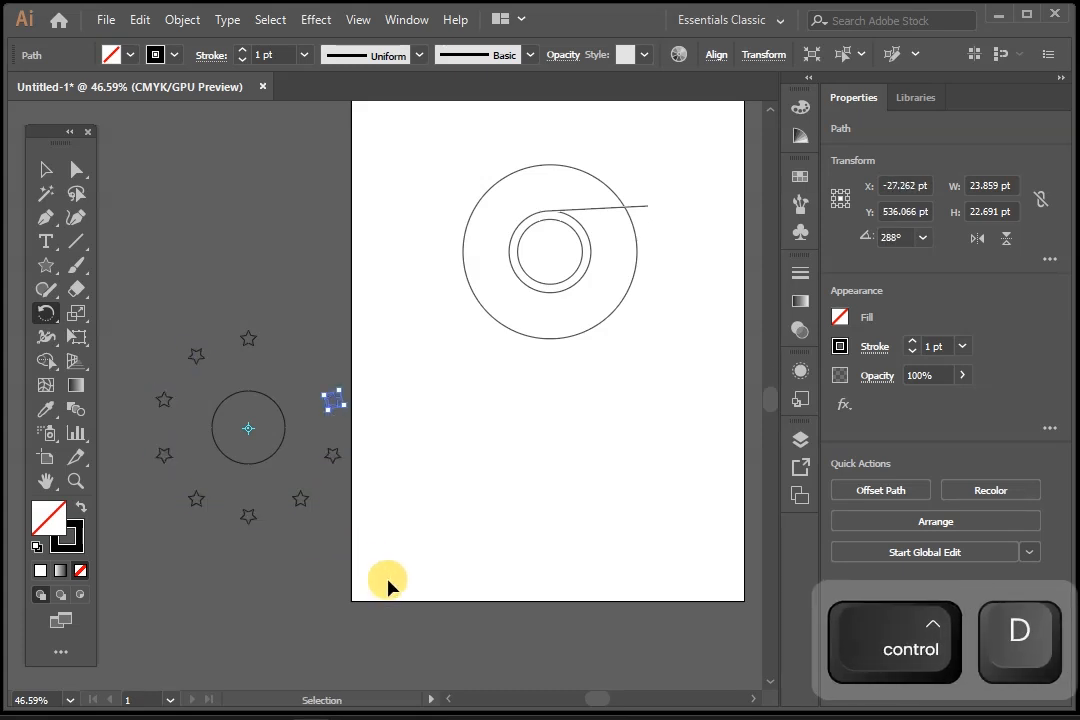
key("ctrl+d")
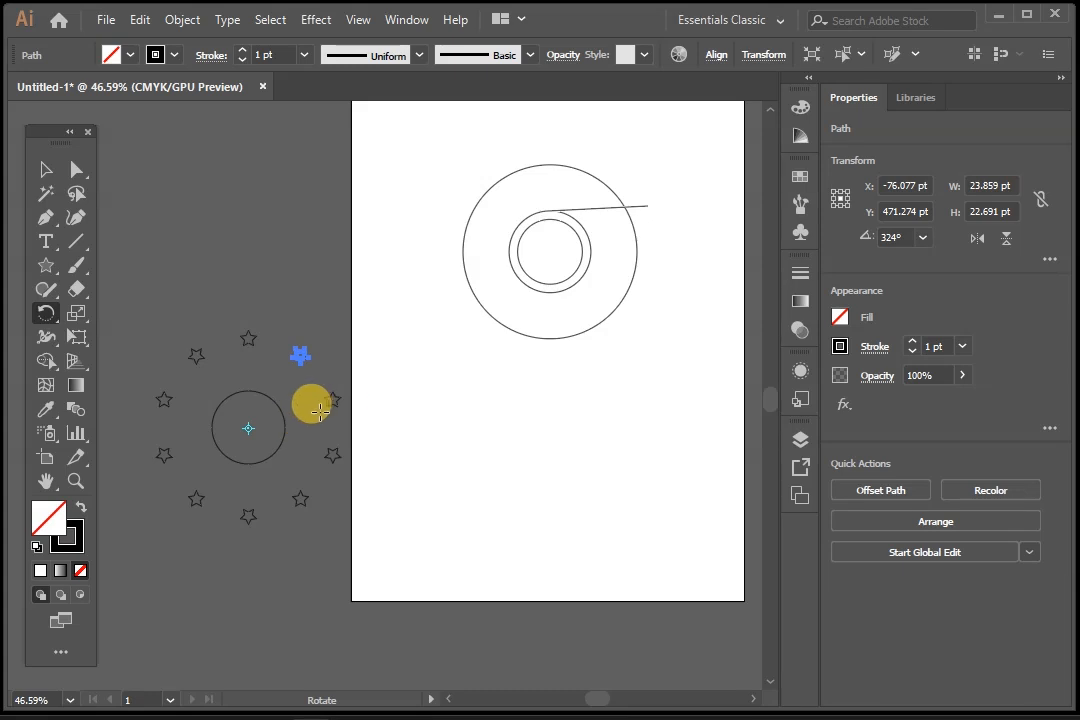
Delete the ring of stars together with the circle at its centre.
left_click(43, 168)
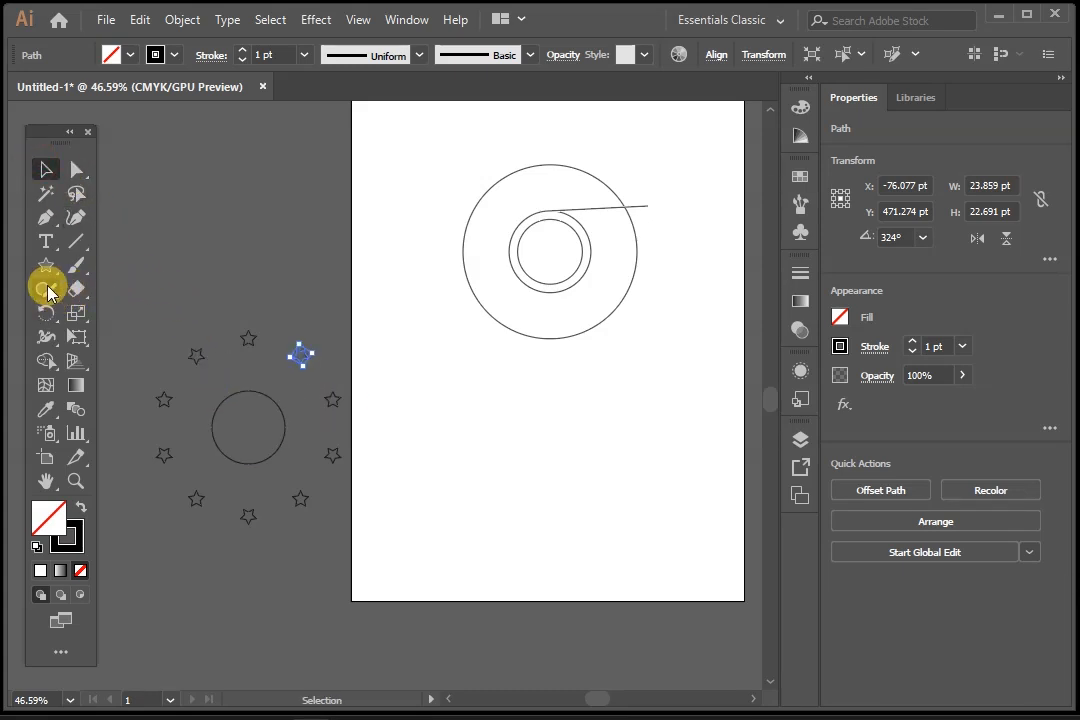
left_click_drag(117, 279, 403, 576)
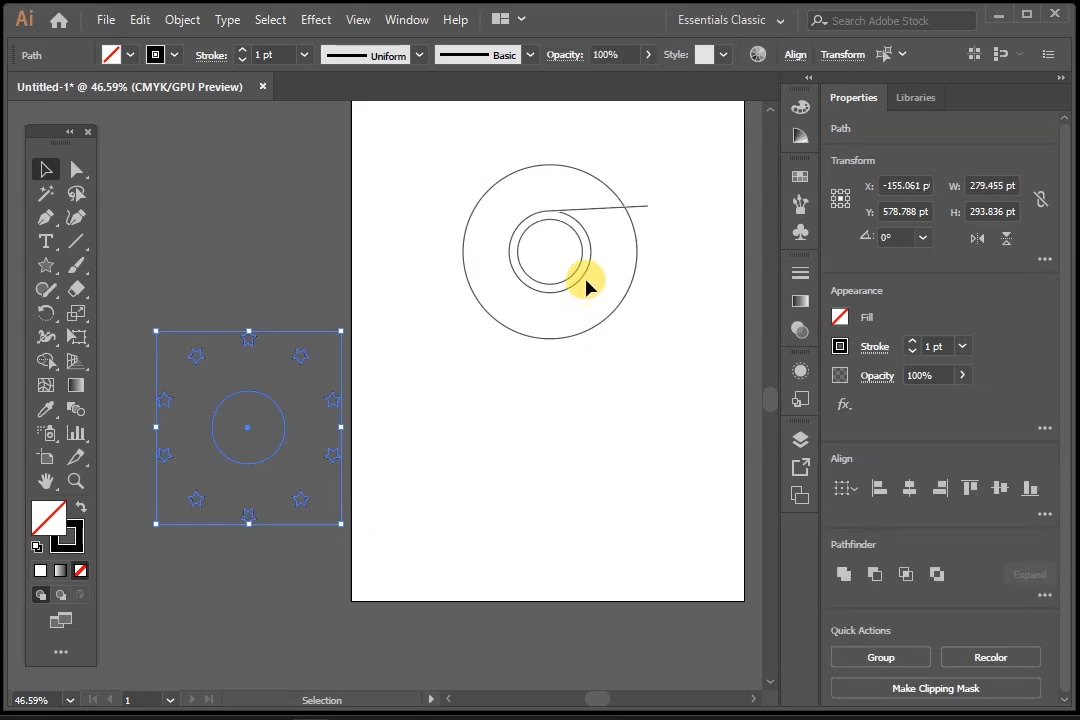
left_click_drag(177, 325, 406, 604)
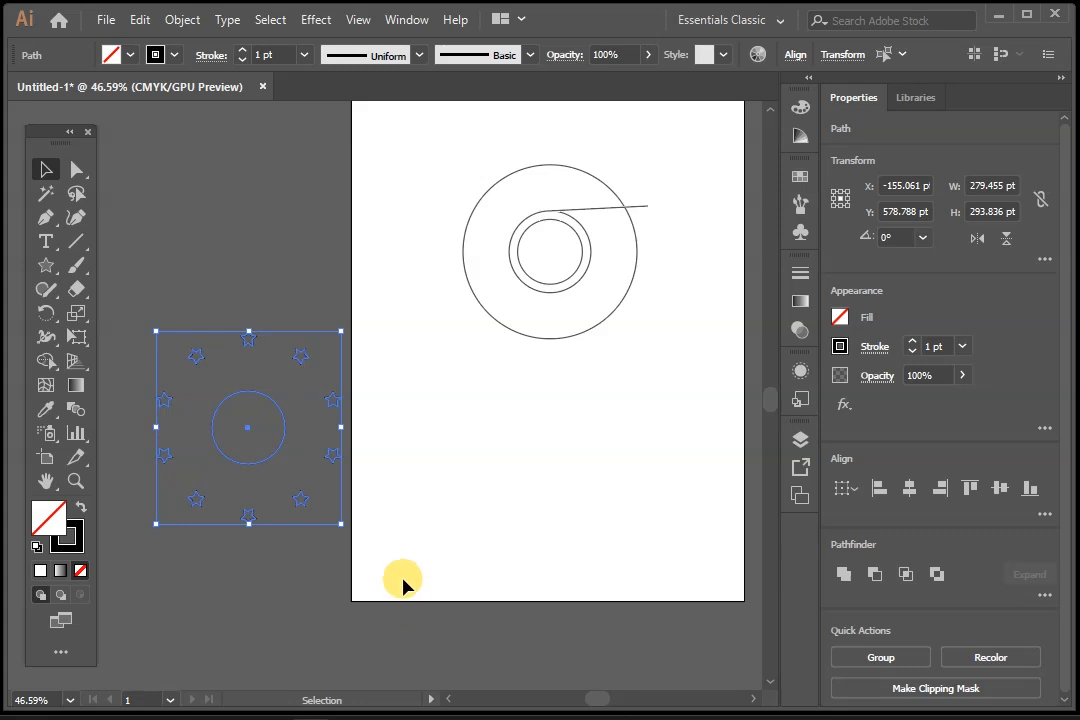
key("Delete")
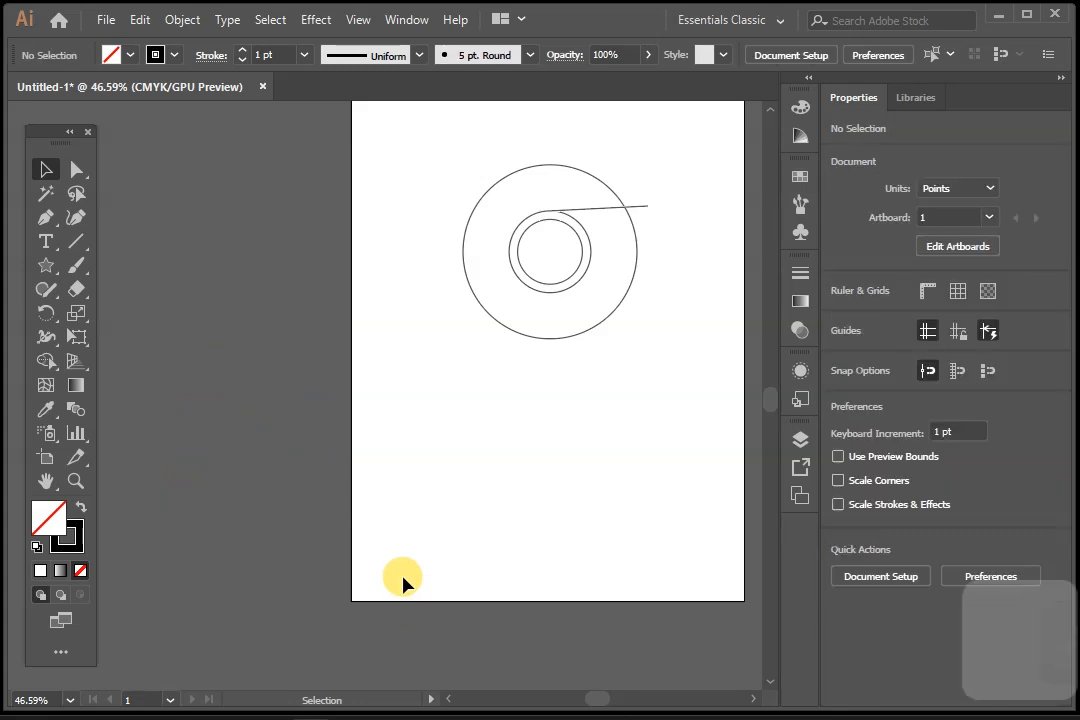
Make a copy of the line rotated by 360/3 degrees around the circles' centre, and repeat the rotated copy once more.
left_click(604, 210)
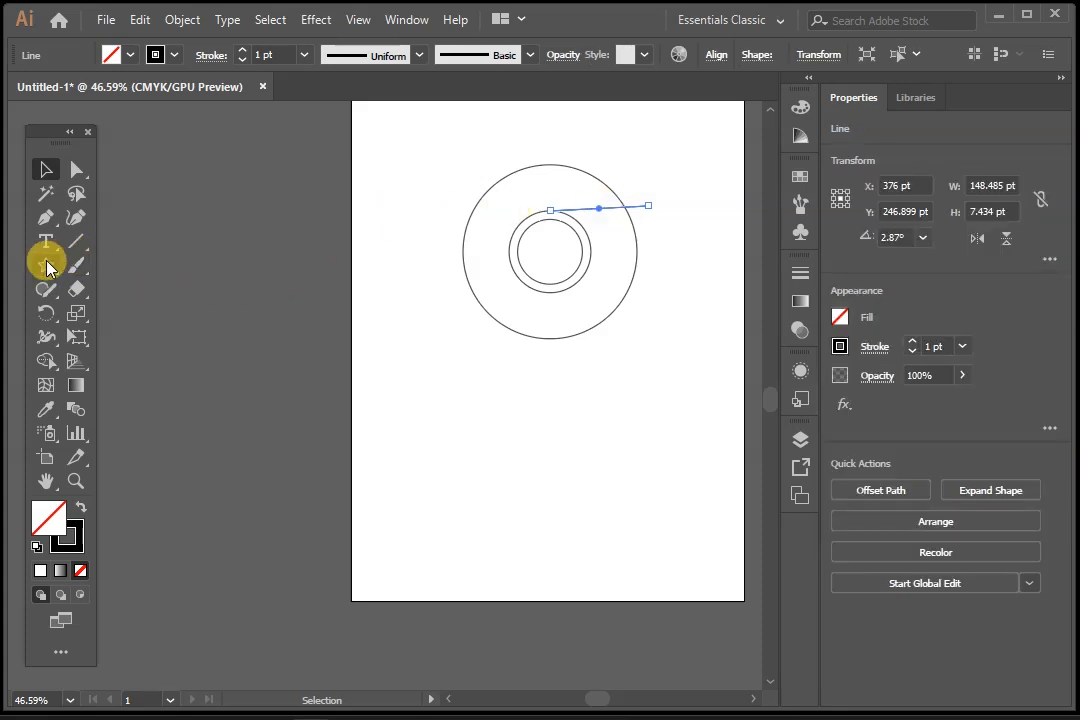
left_click(45, 311)
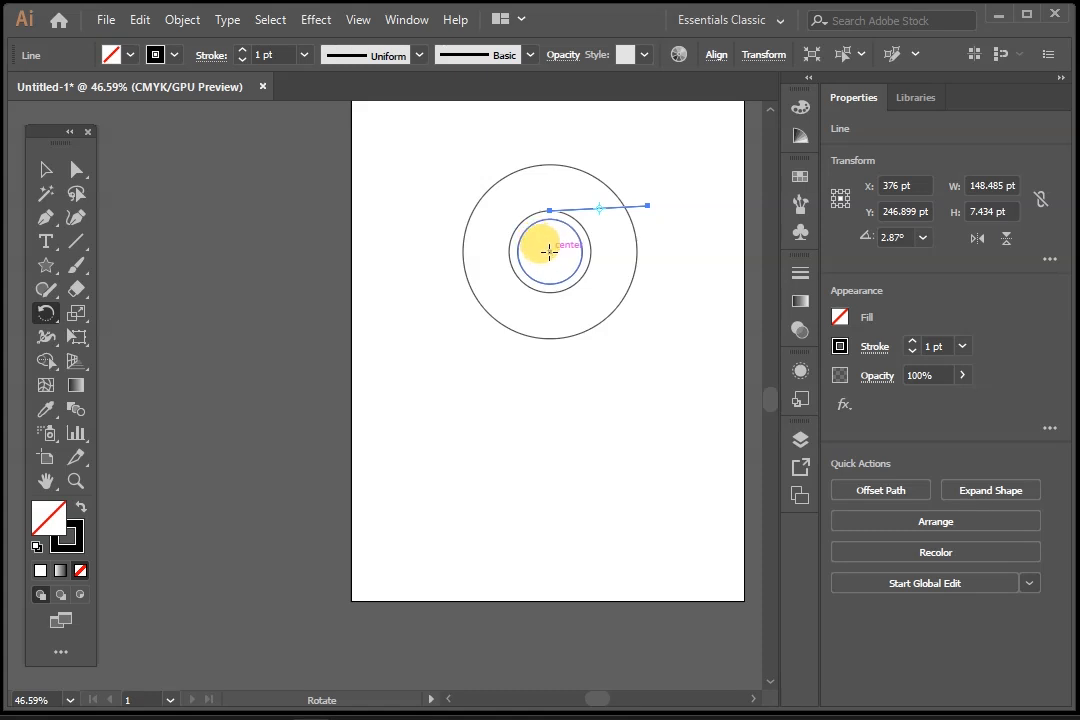
key("alt")
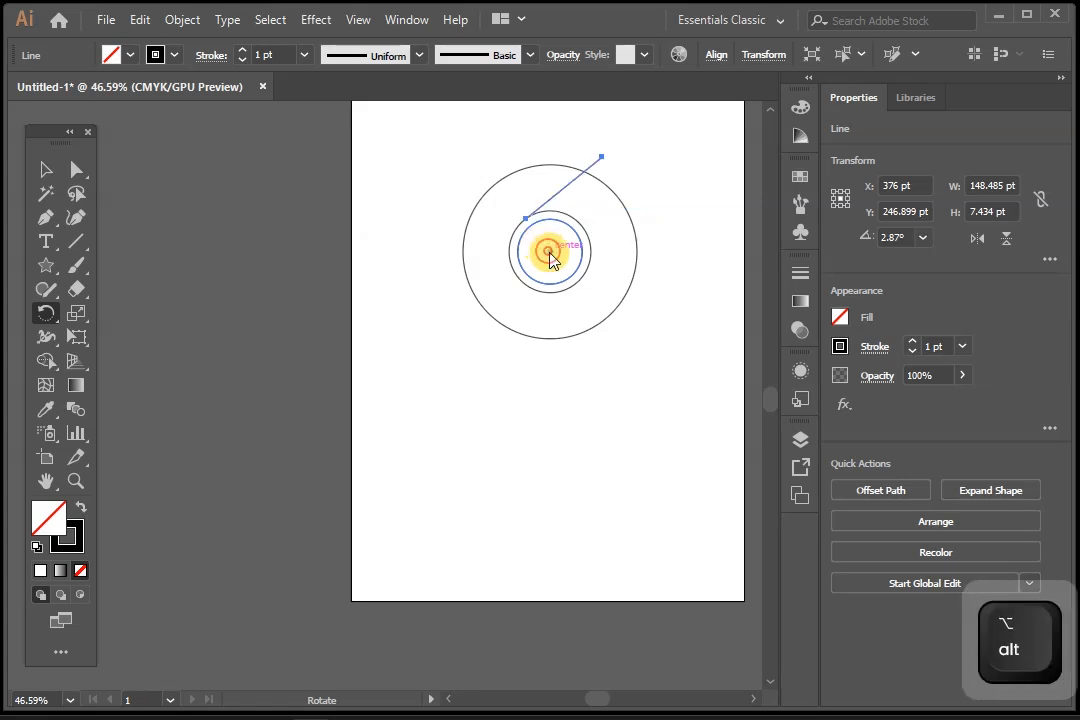
left_click(549, 251, "alt")
left_click_drag(548, 245, 752, 293)
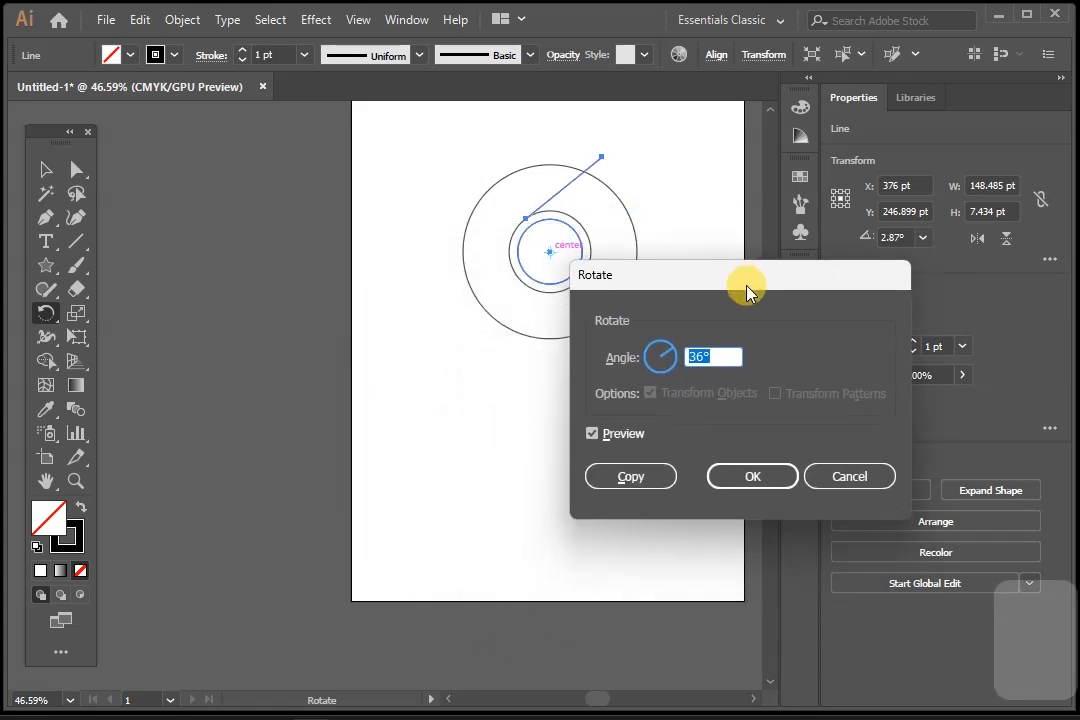
left_click_drag(718, 360, 661, 358)
type("360/")
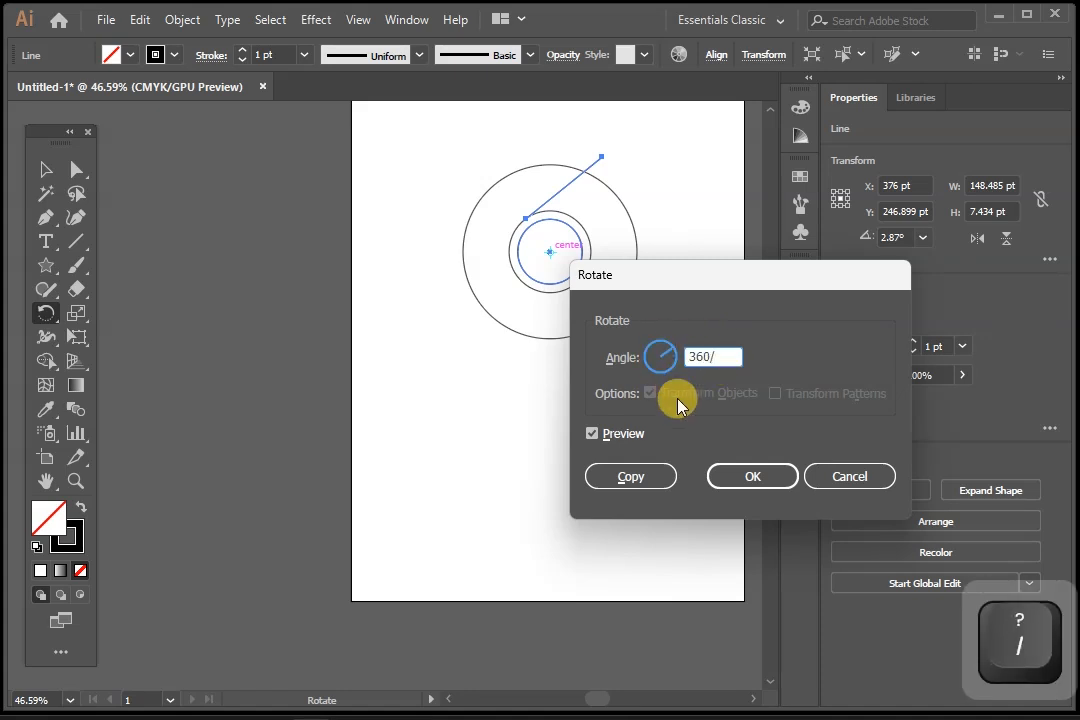
type("3")
left_click(618, 436)
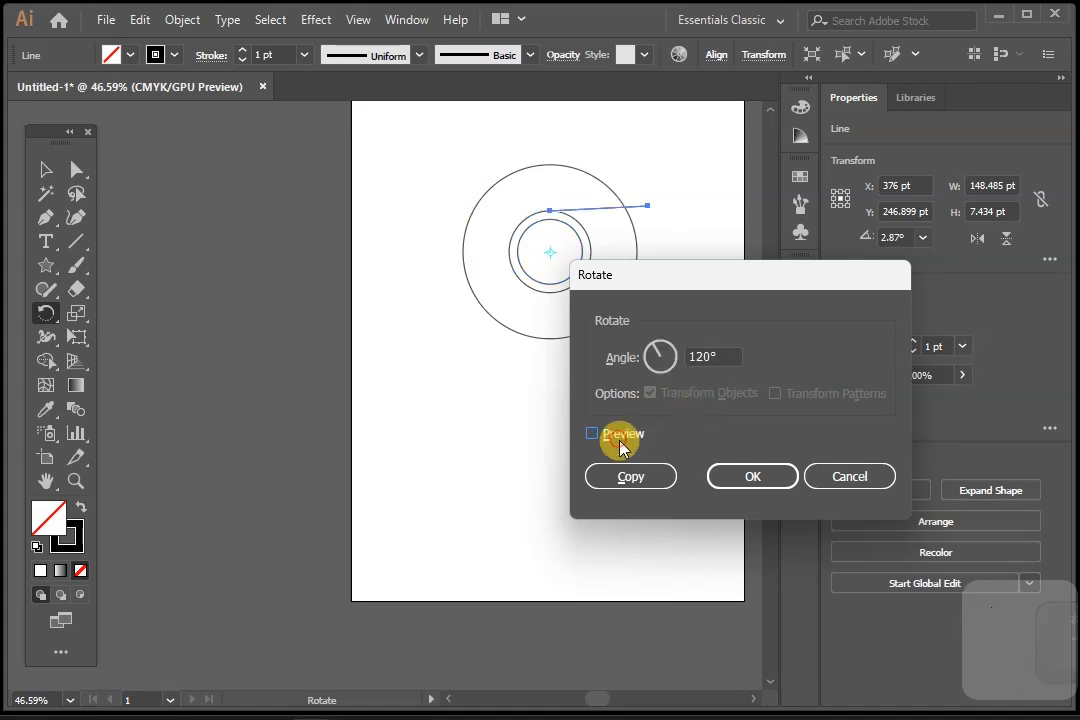
left_click(620, 440)
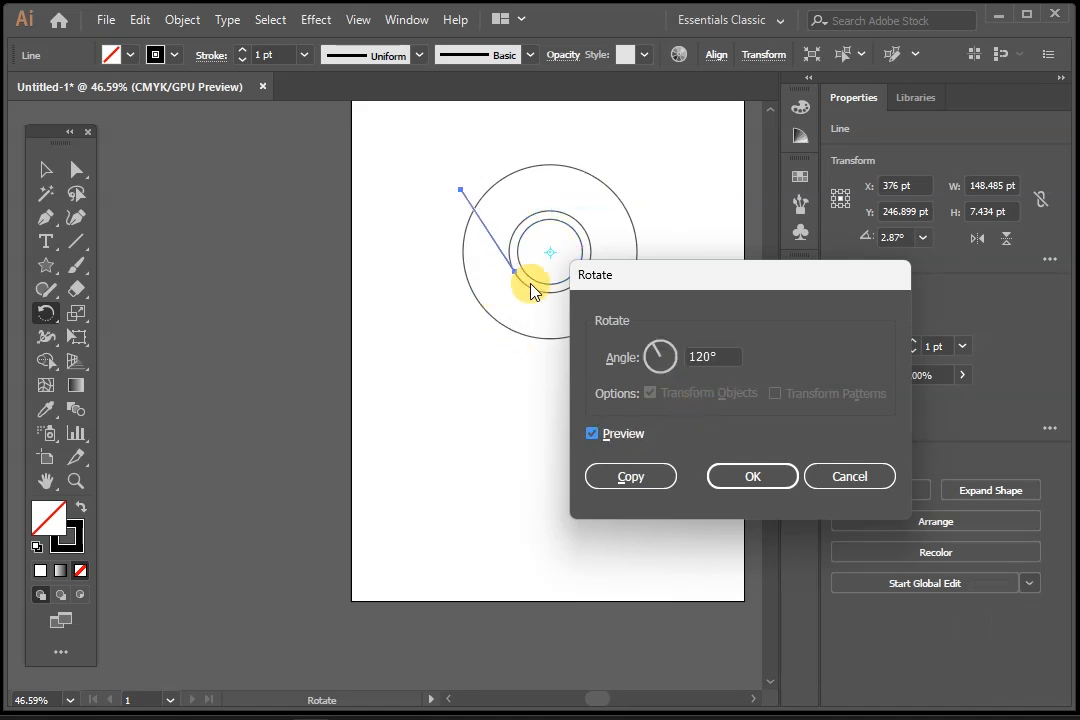
left_click(634, 476)
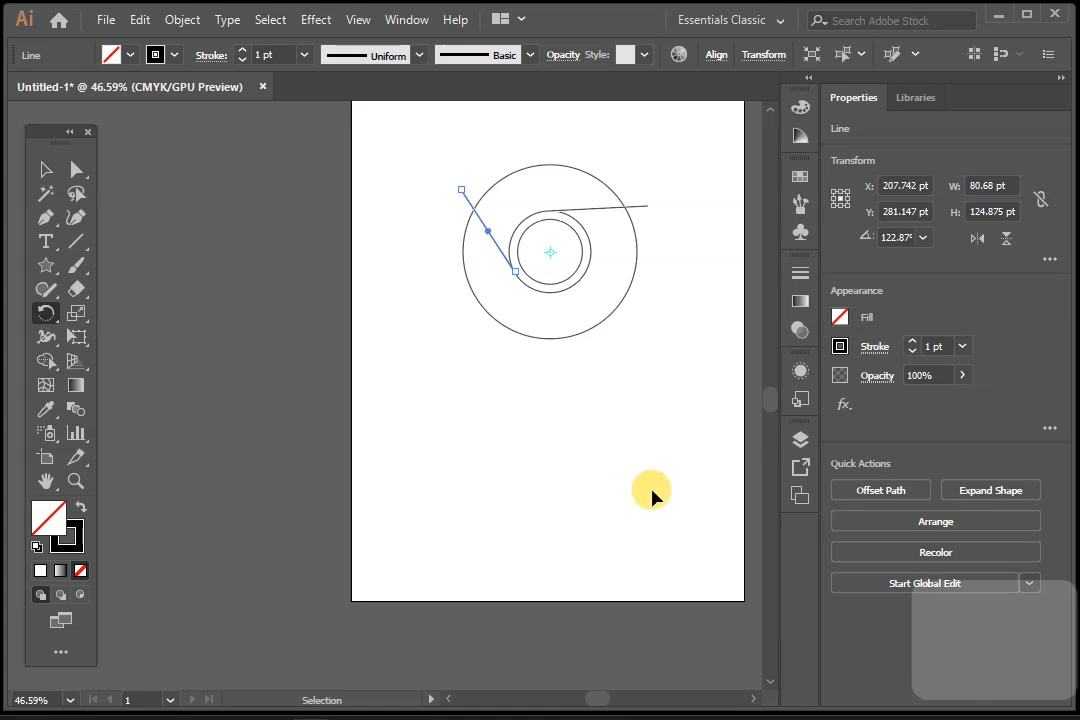
key("ctrl+d")
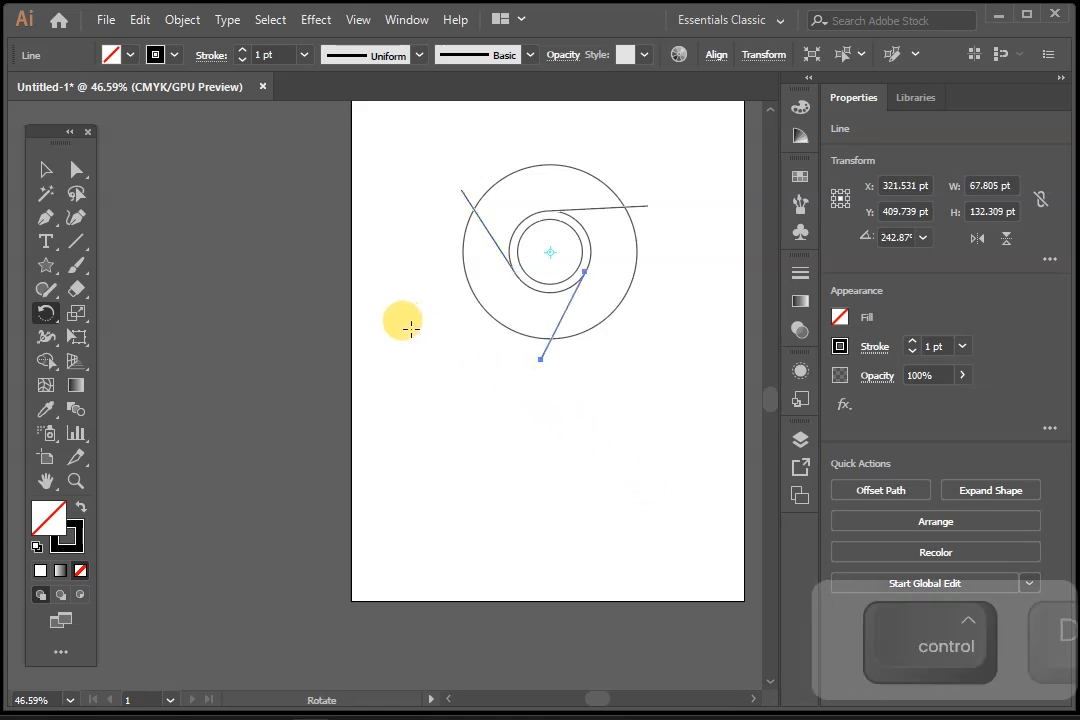
left_click(73, 243)
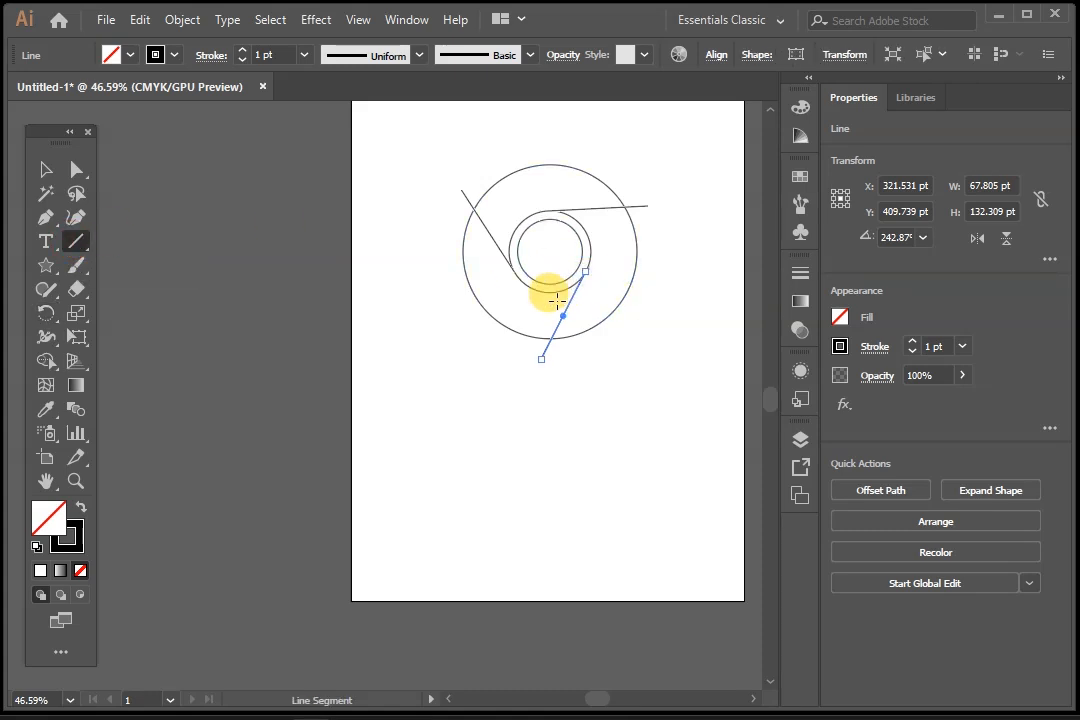
left_click_drag(551, 291, 411, 375)
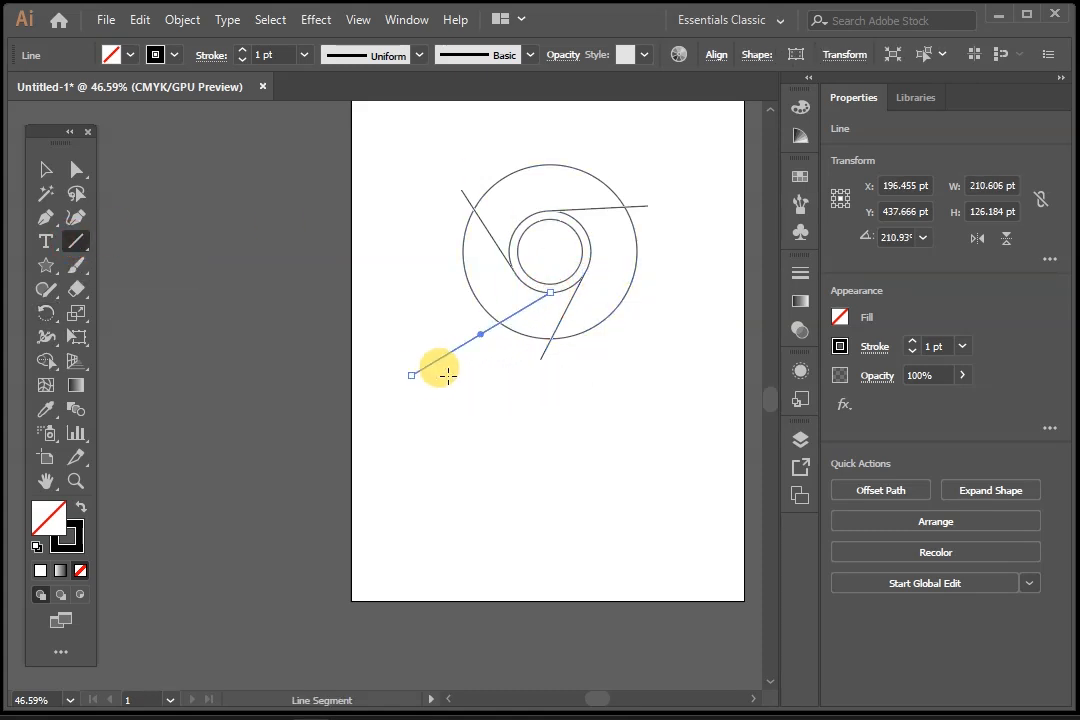
left_click(46, 171)
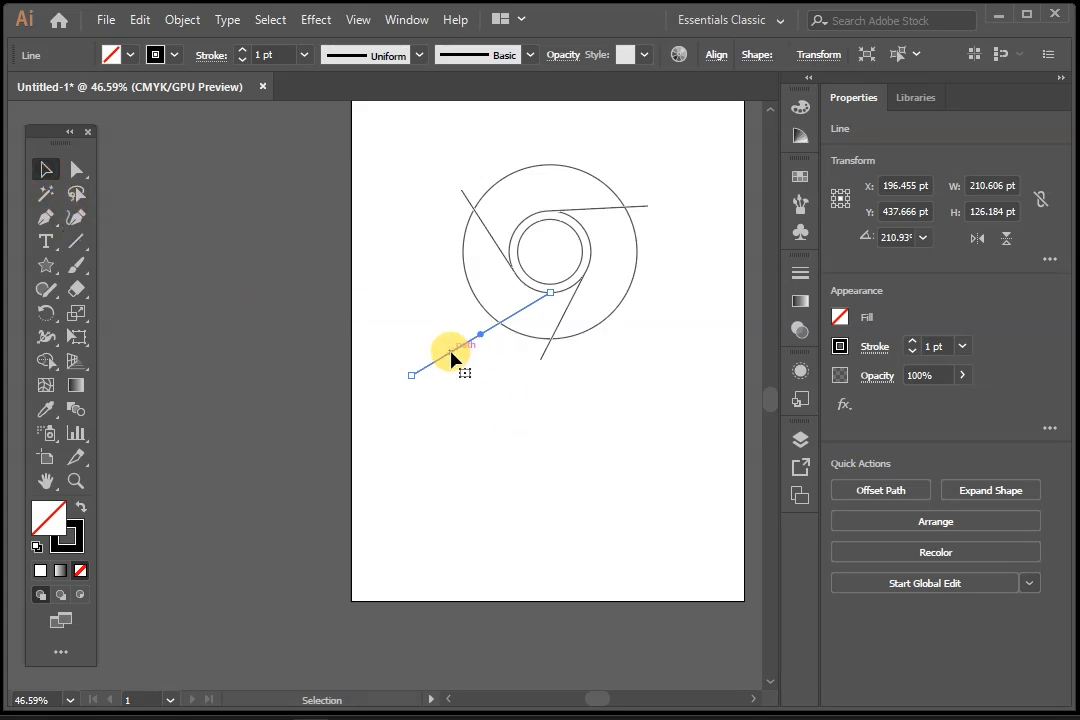
key("Delete")
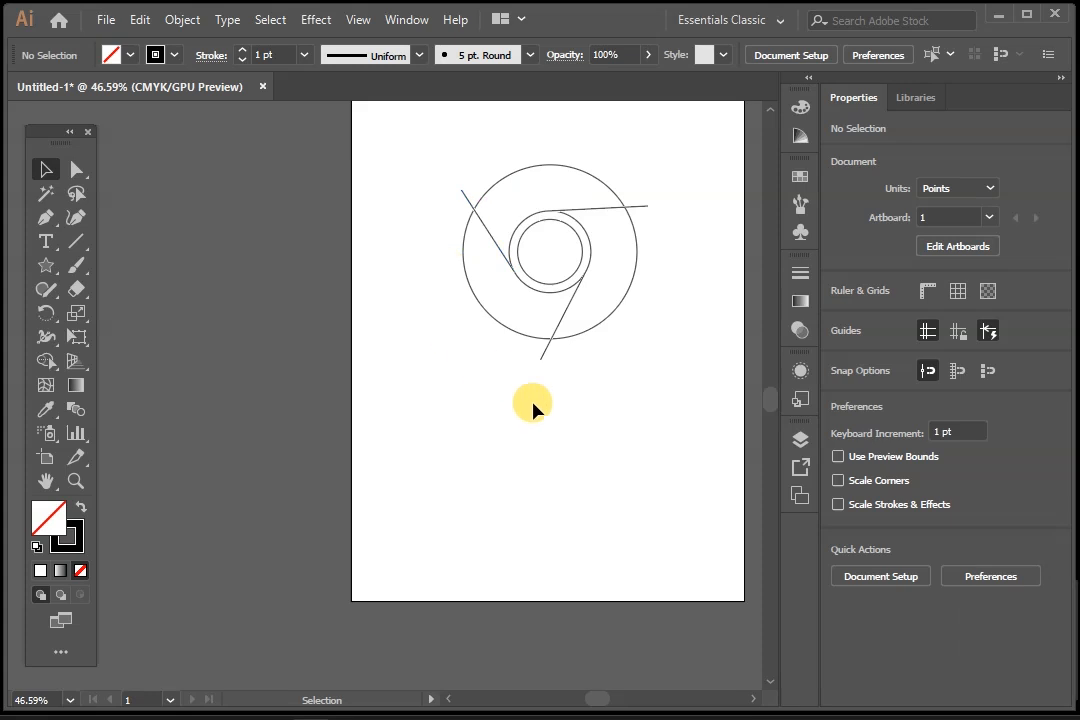
Select all the circles and lines and examine with Shape Builder whether the upper ring segment is a closed region.
left_click_drag(418, 147, 723, 388)
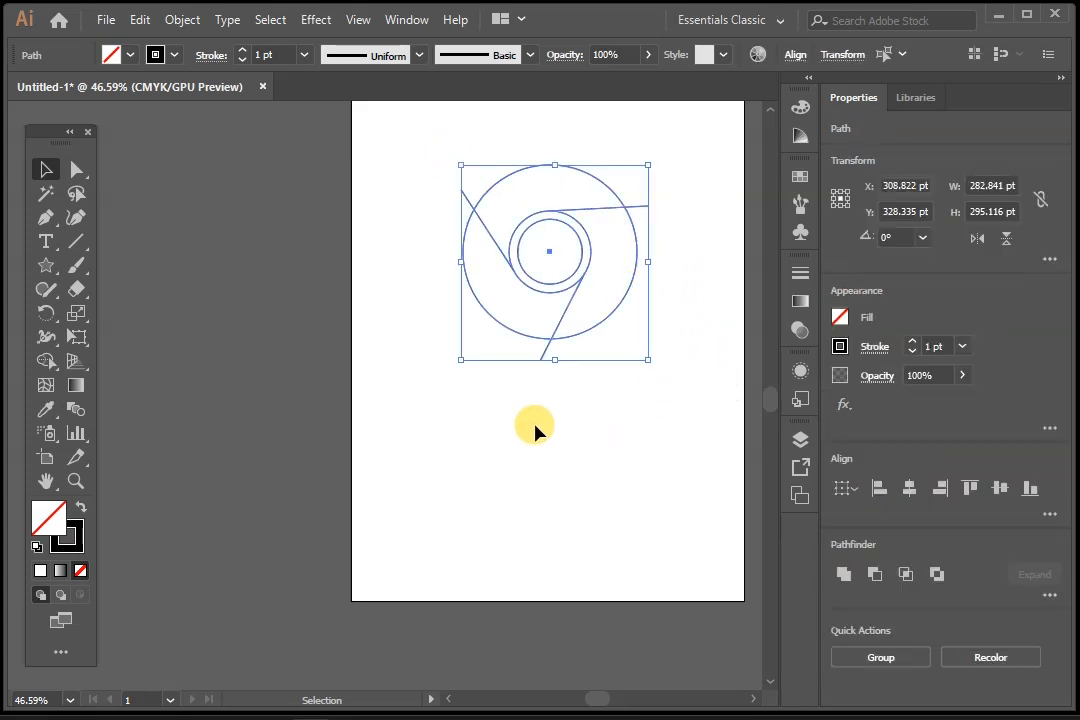
left_click(83, 477)
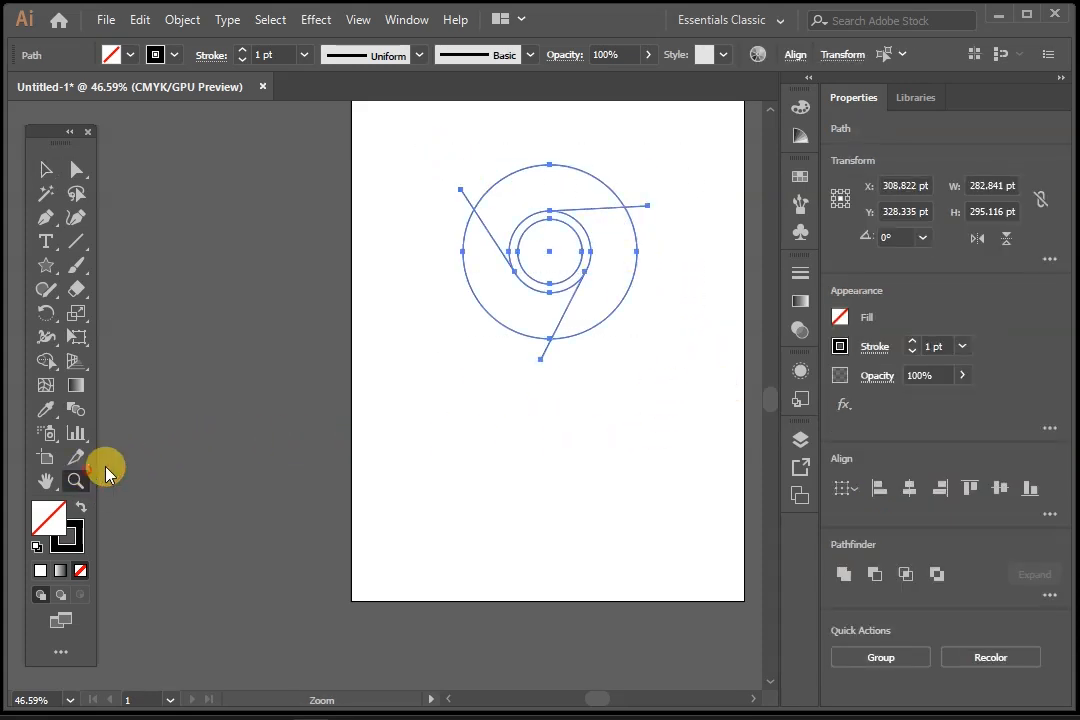
left_click(580, 226)
left_click(340, 465)
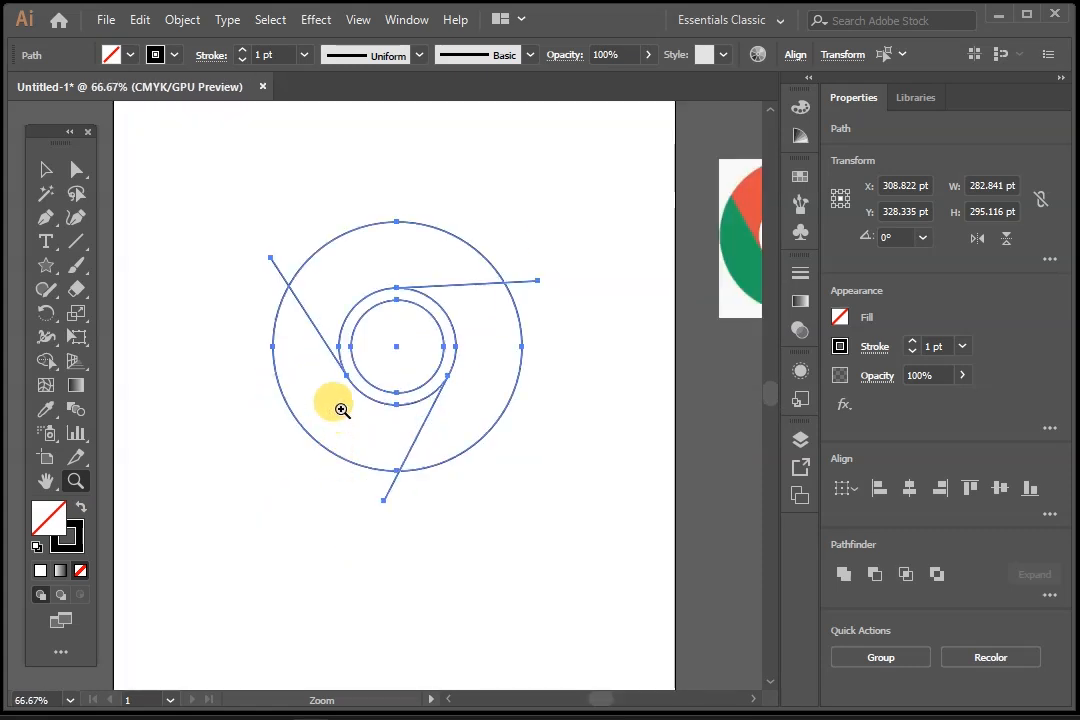
left_click(385, 353)
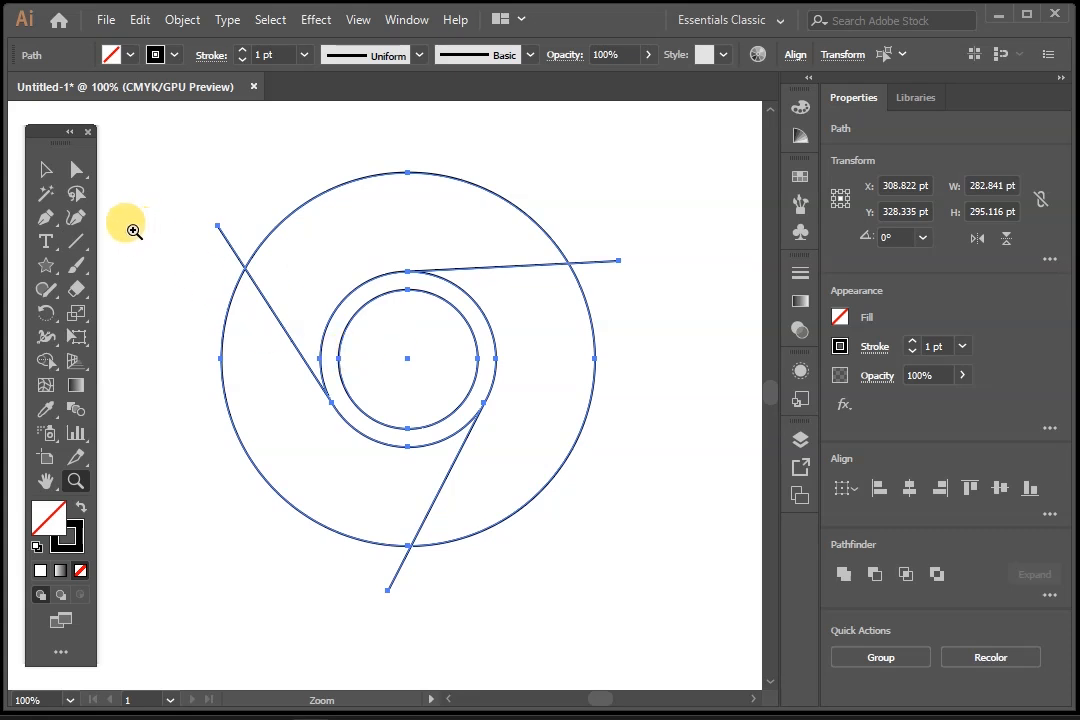
left_click(45, 170)
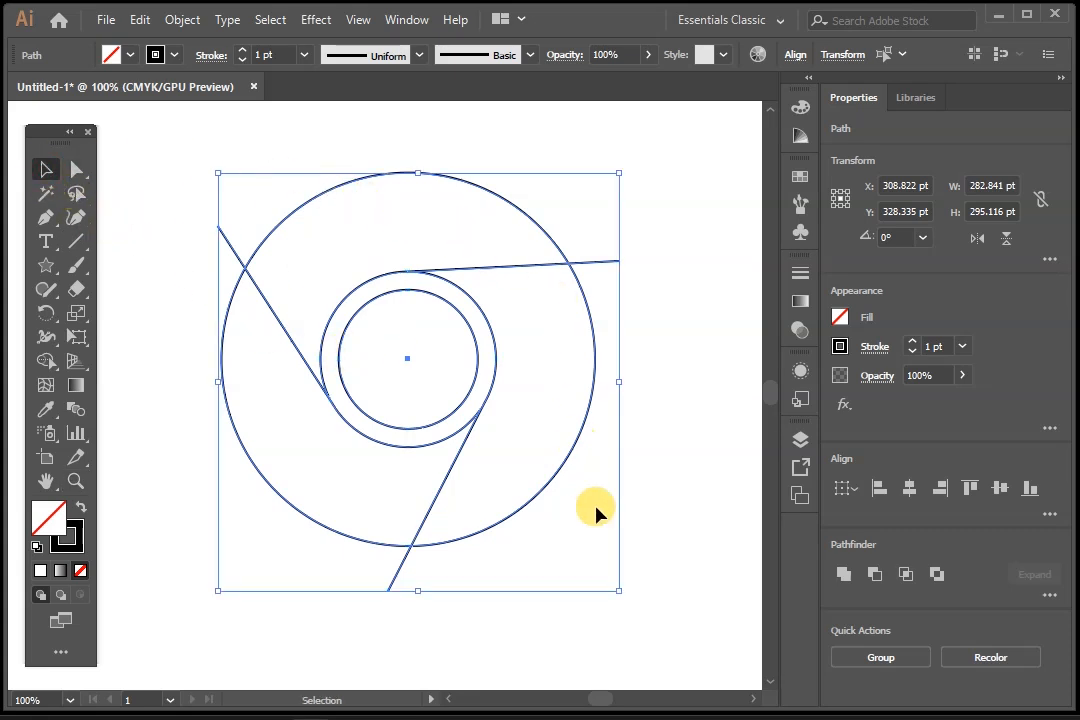
left_click(646, 217)
left_click_drag(646, 162, 198, 512)
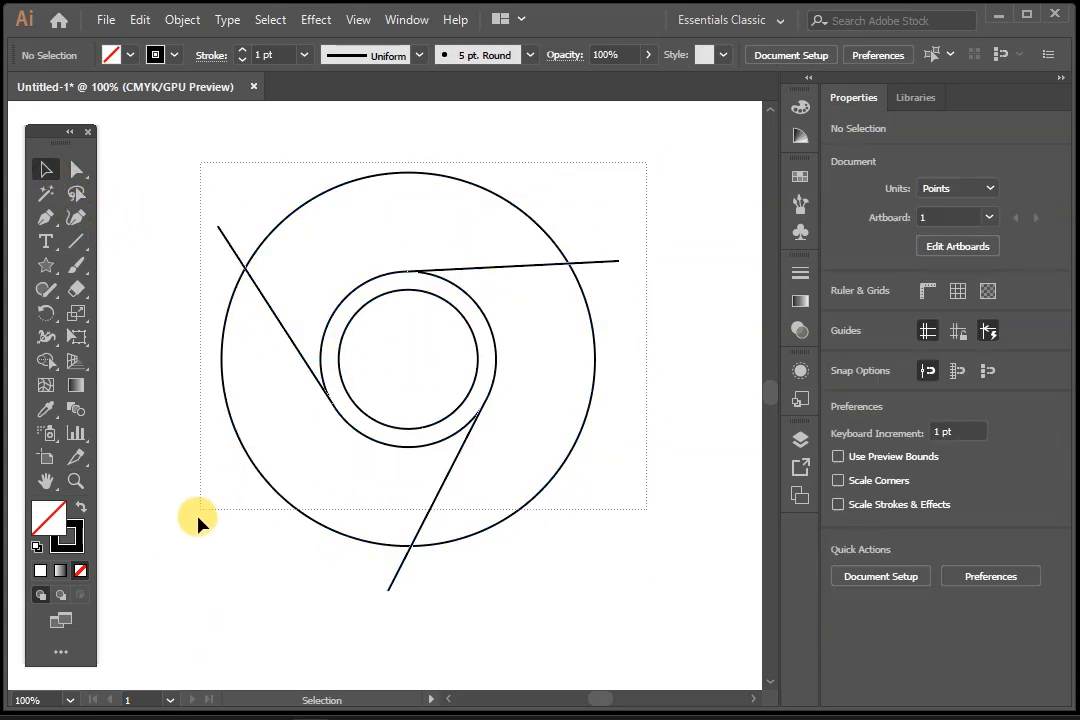
left_click_drag(166, 600, 166, 601)
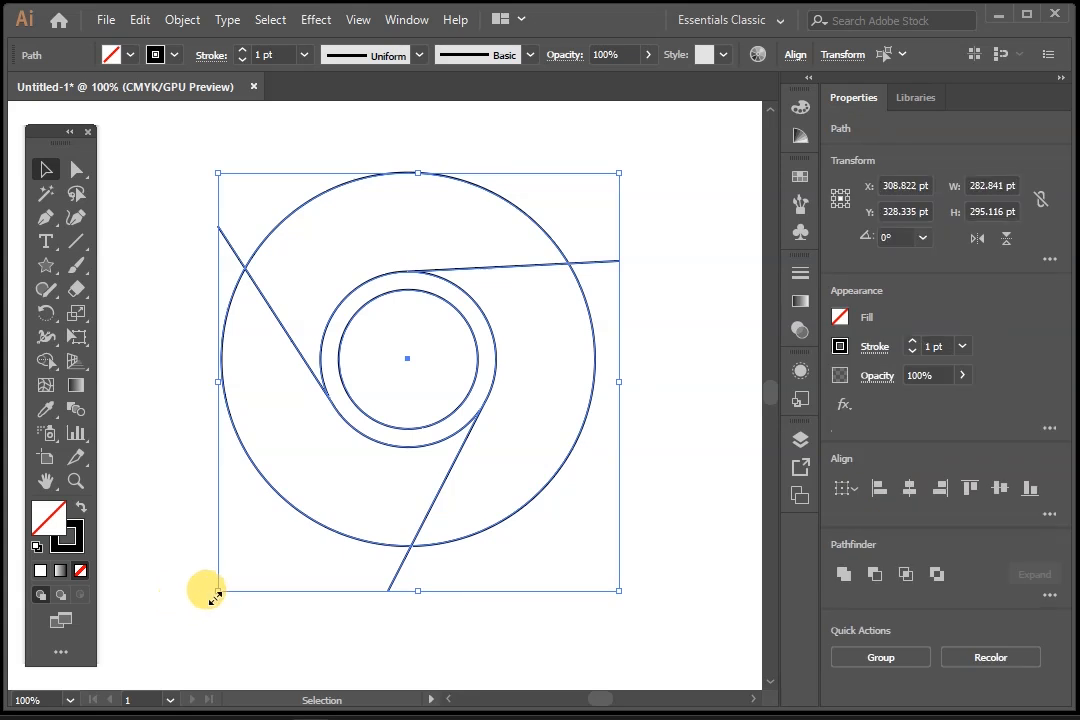
left_click(45, 366)
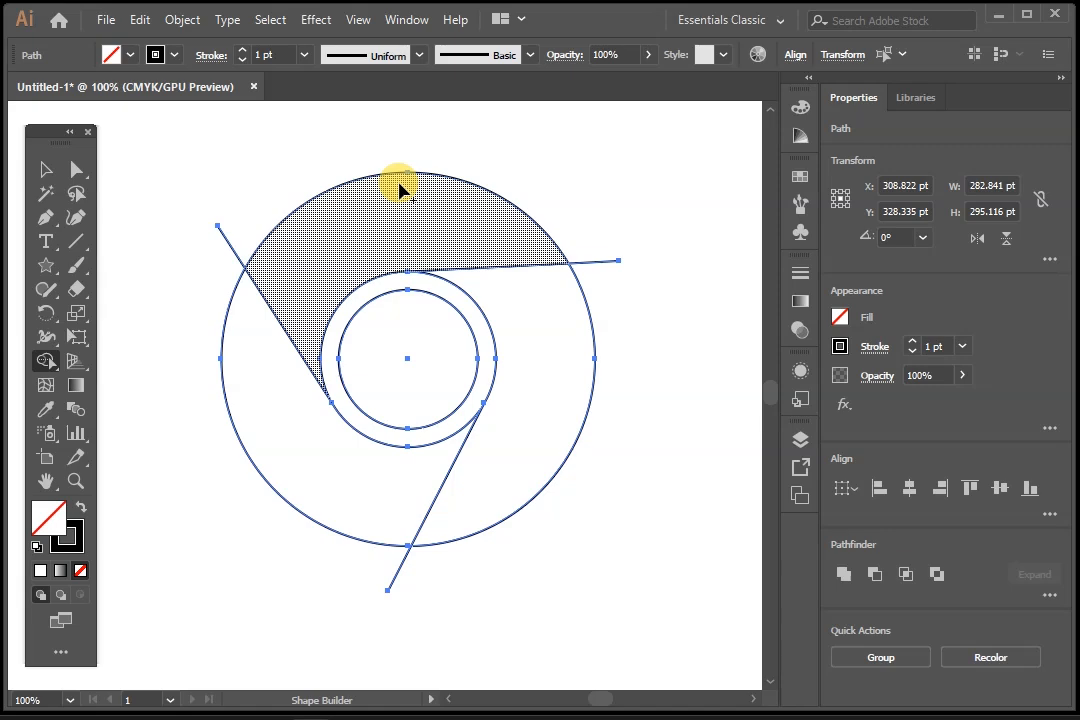
left_click(427, 212)
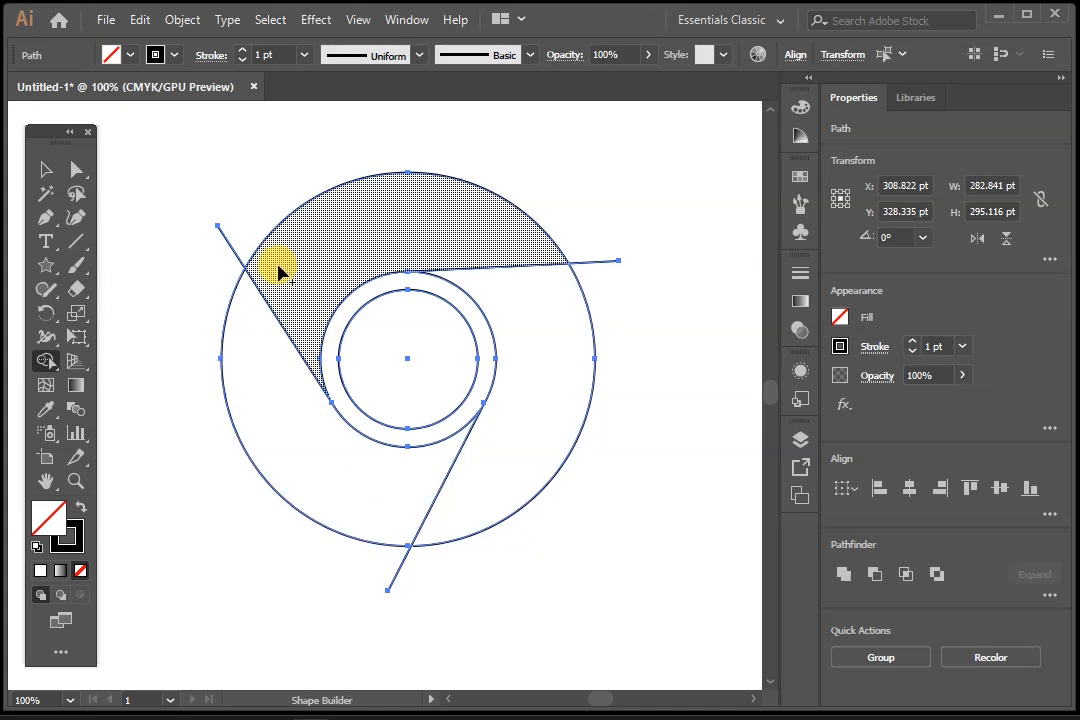
left_click(35, 176)
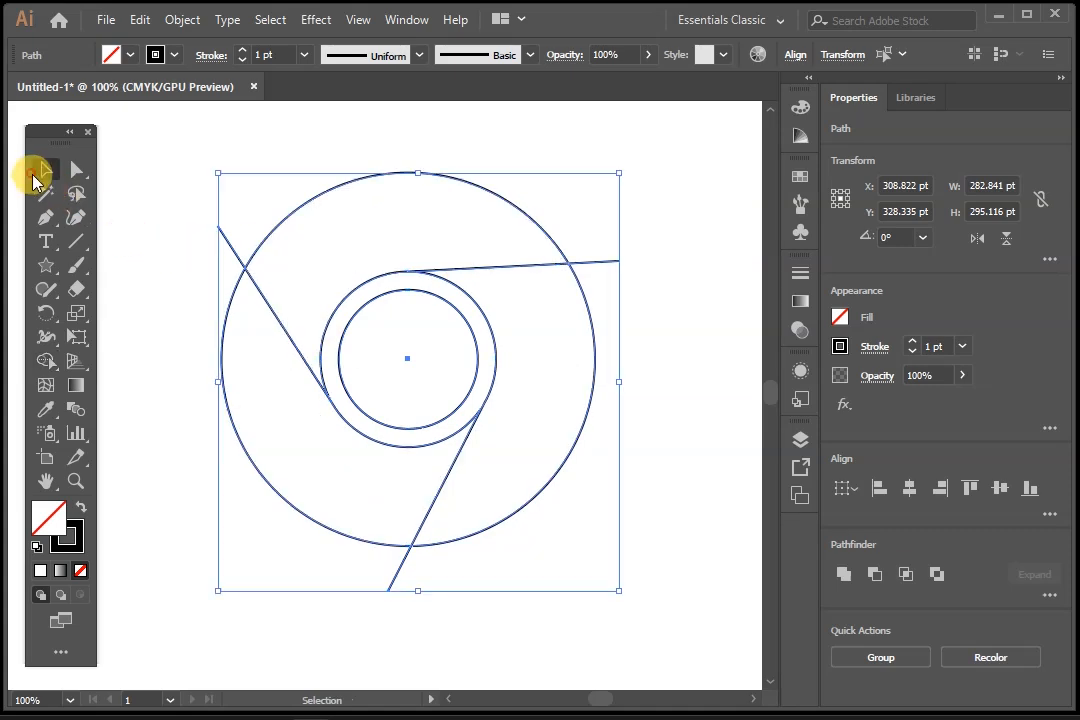
left_click(183, 173)
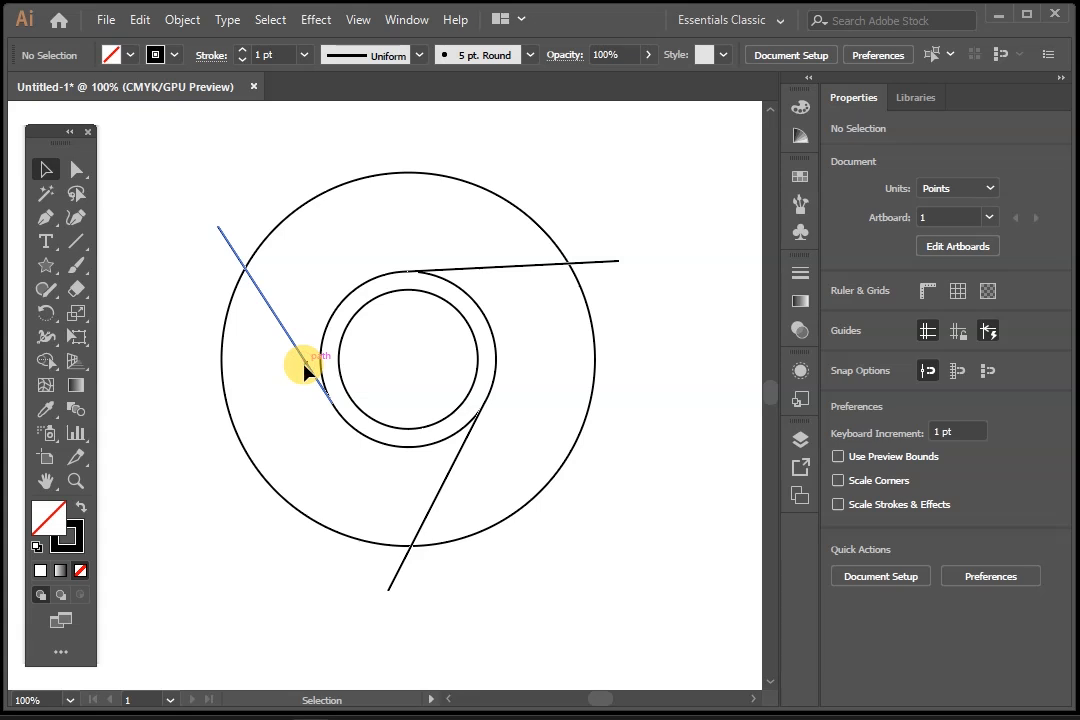
left_click_drag(305, 370, 299, 373)
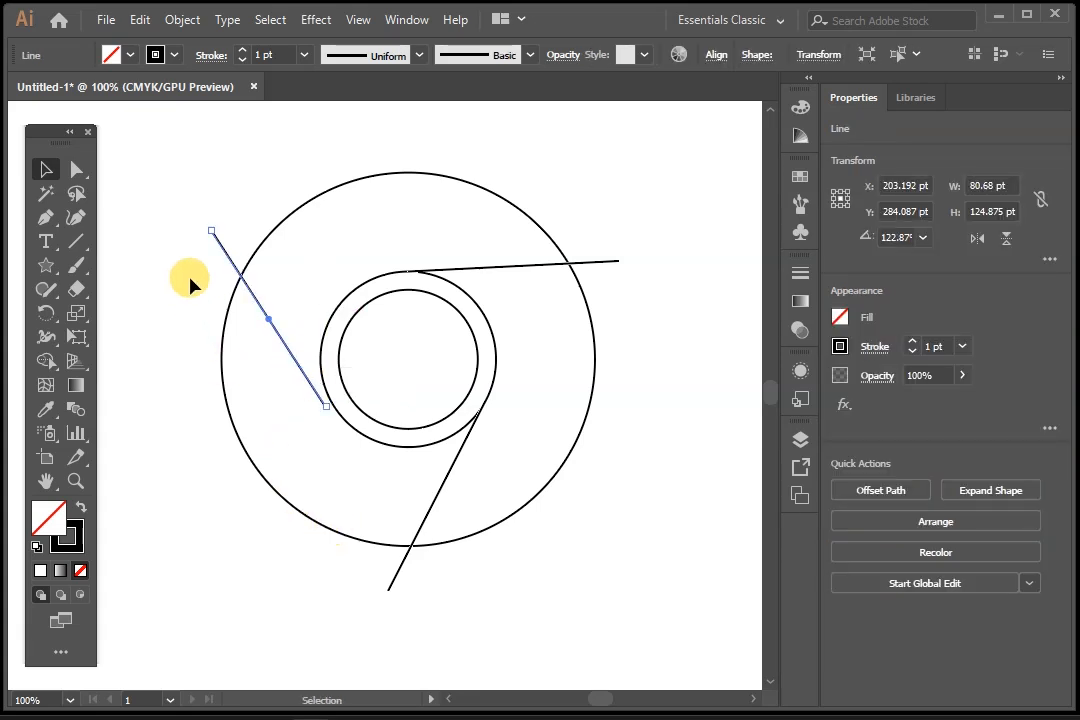
left_click_drag(158, 160, 675, 588)
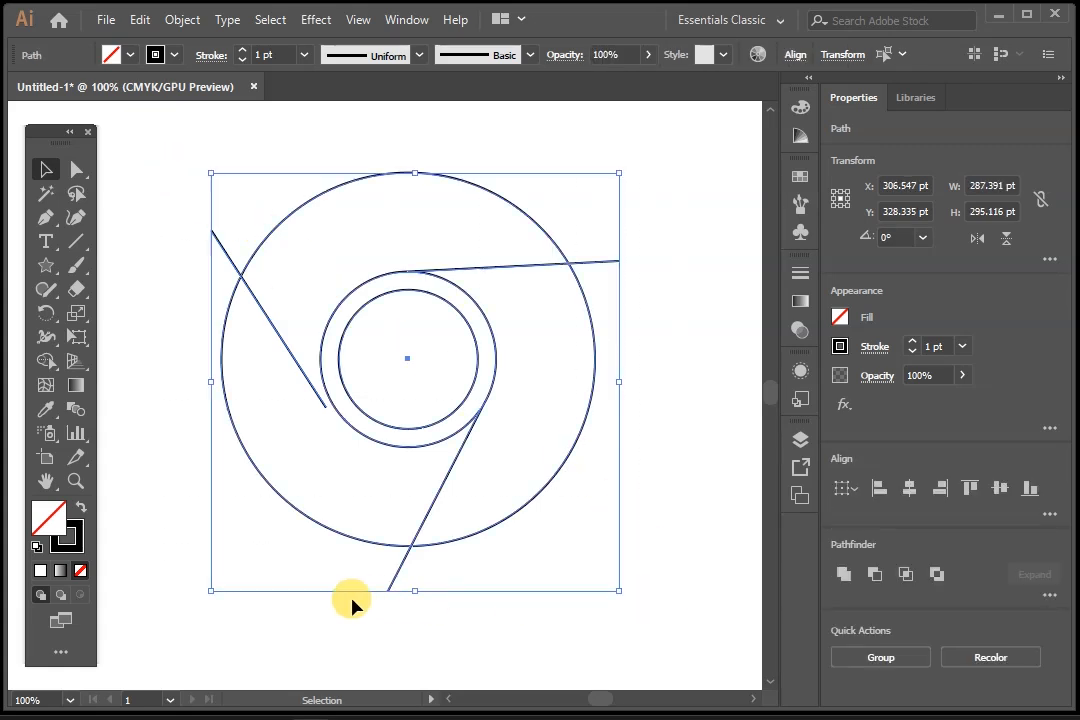
left_click(46, 361)
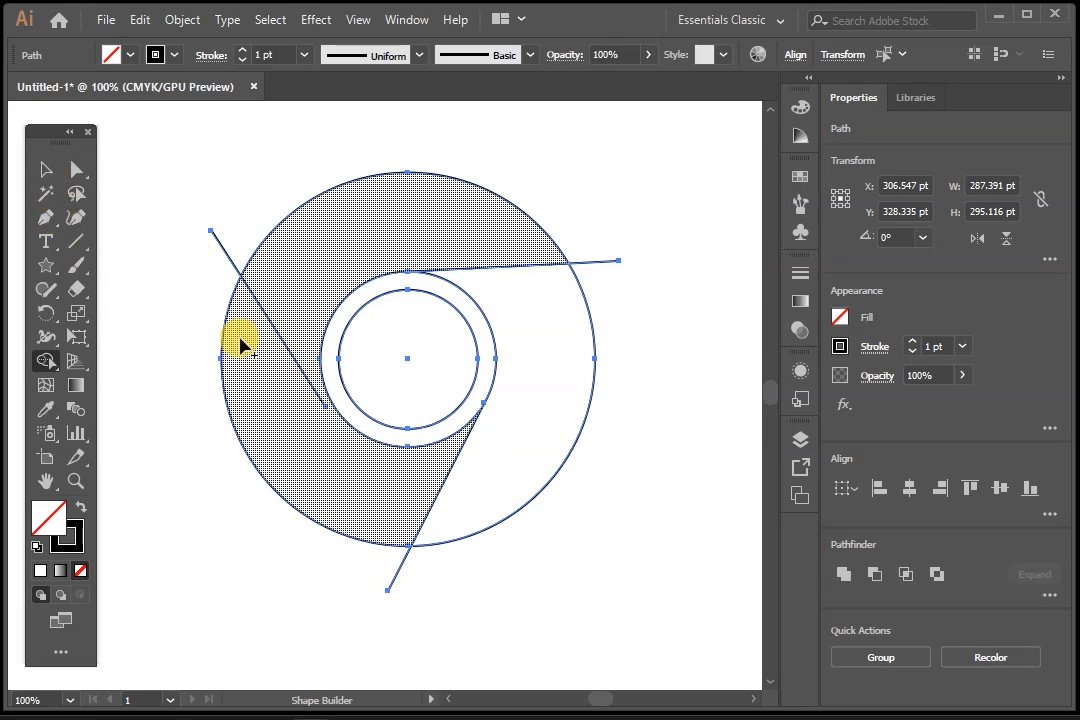
left_click(42, 174)
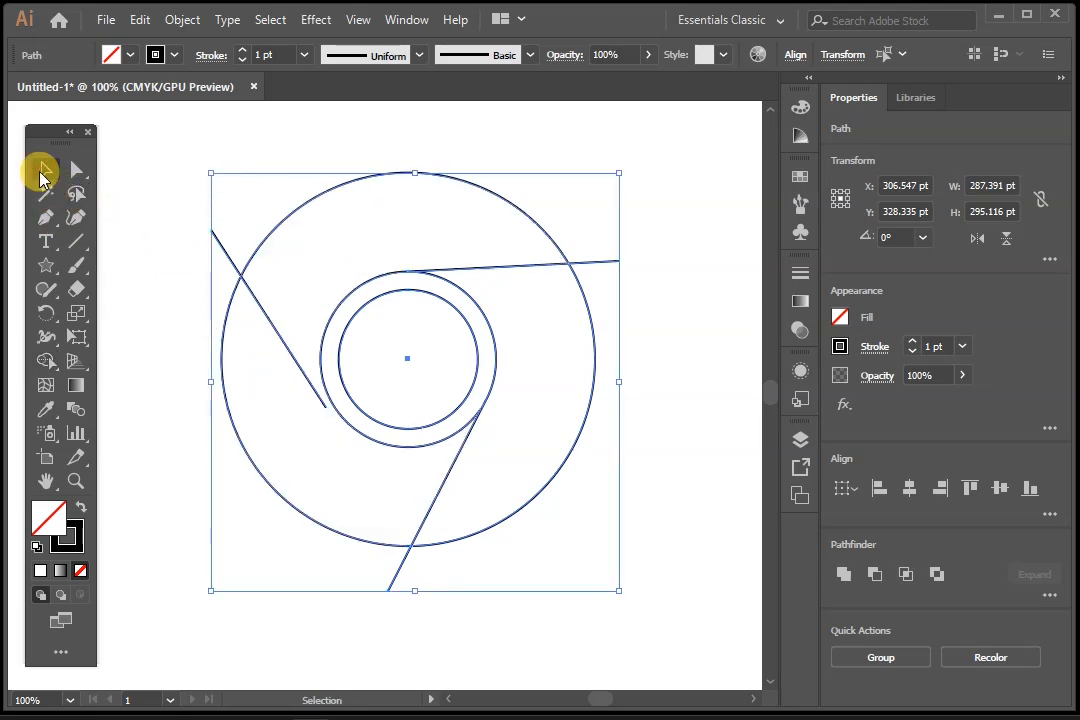
key("ctrl+z")
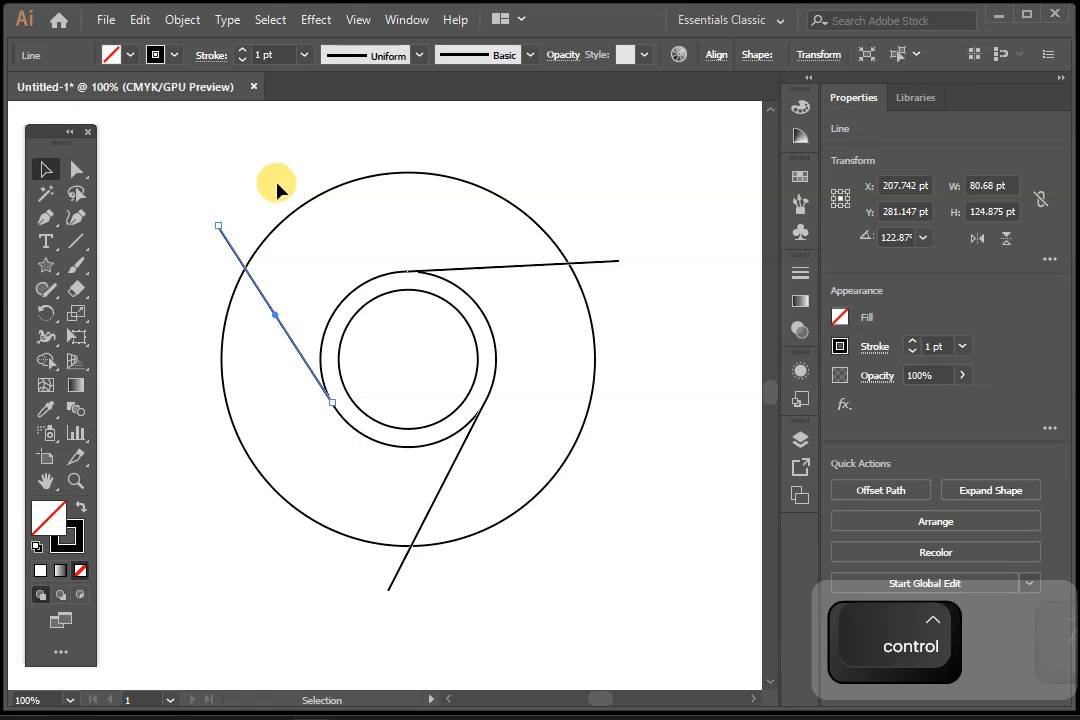
Select all the circles and lines and divide the ring between the outer and middle circles into segments along the lines with Shape Builder.
left_click(265, 140)
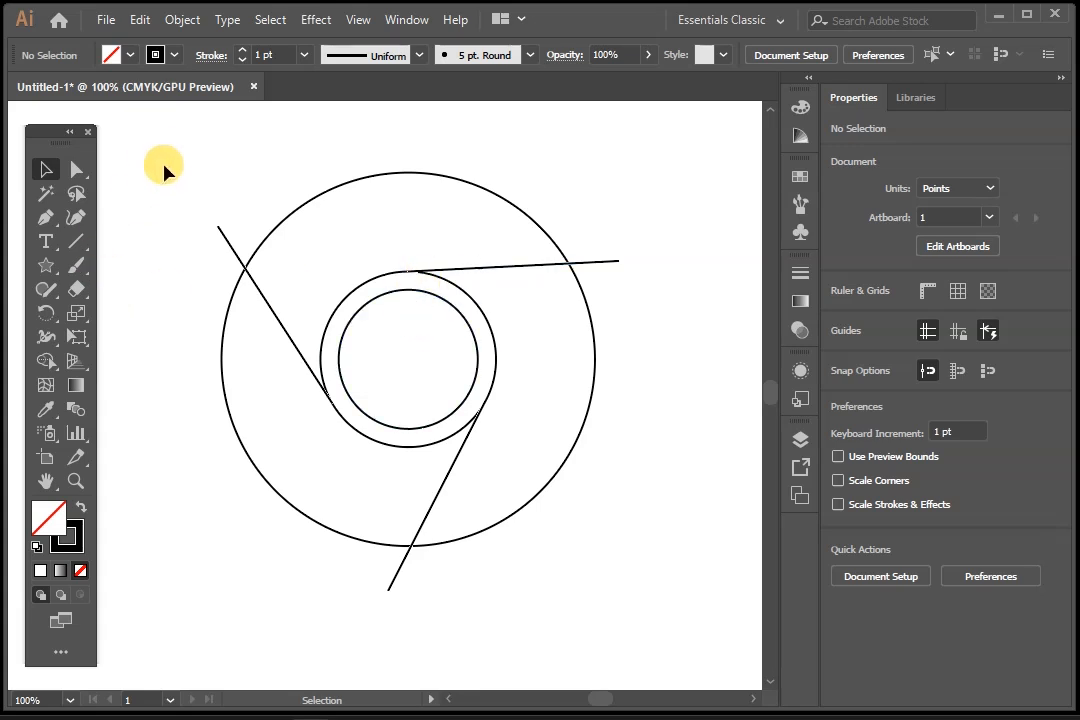
key("ctrl+a")
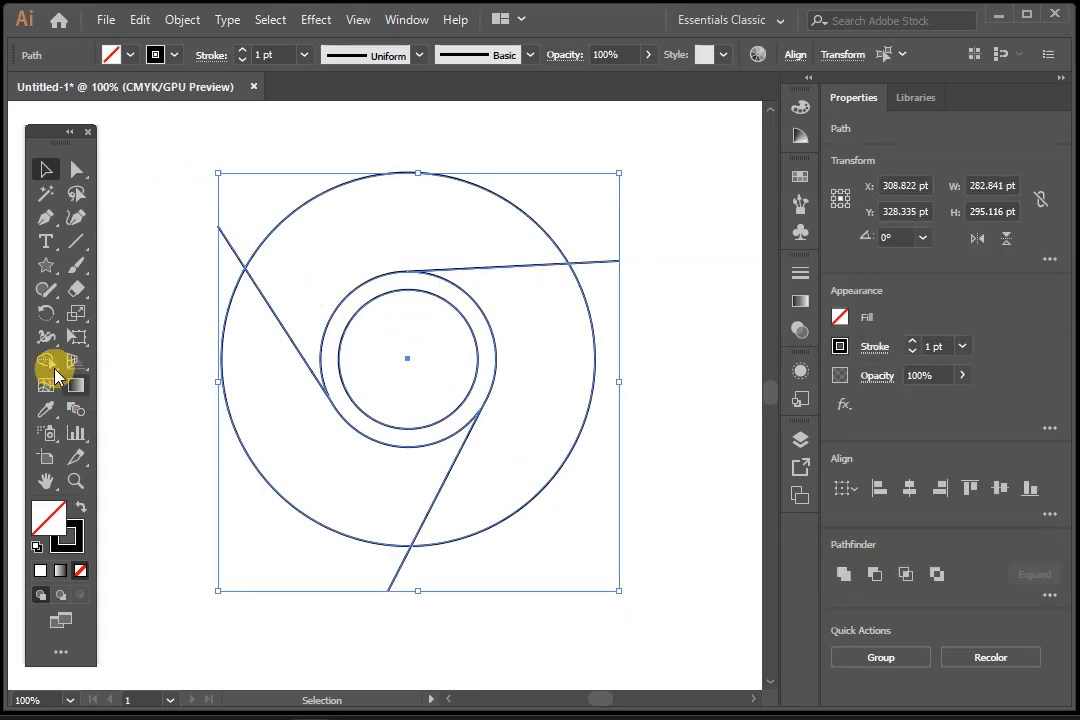
left_click(45, 361)
left_click(385, 236)
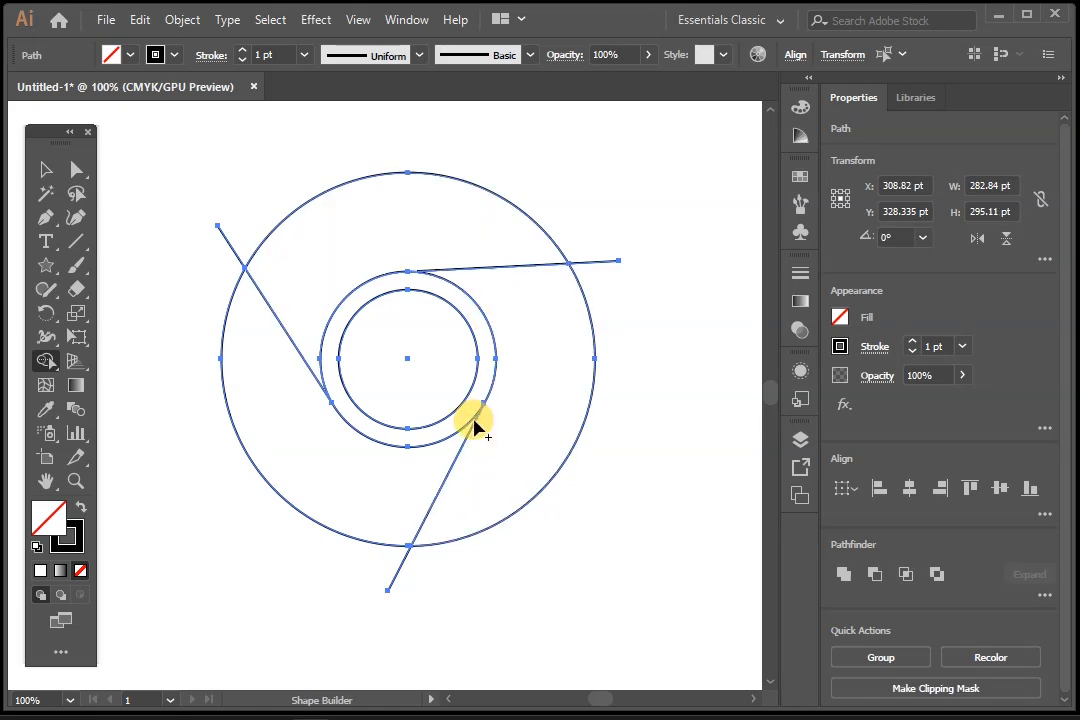
left_click(407, 460)
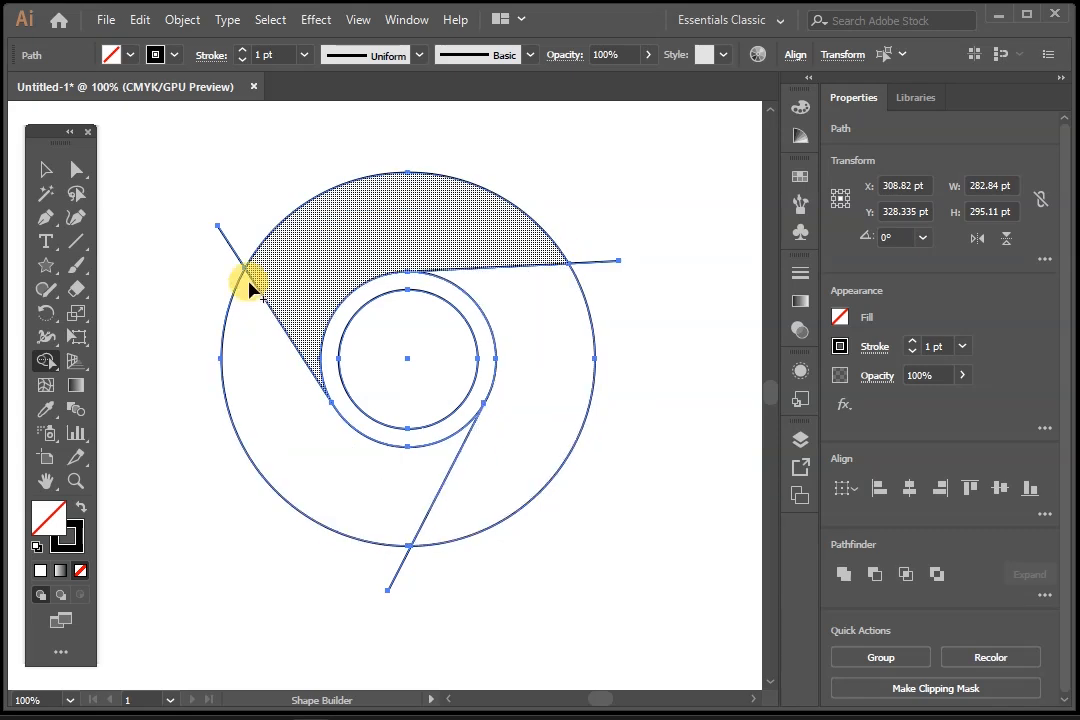
left_click(42, 170)
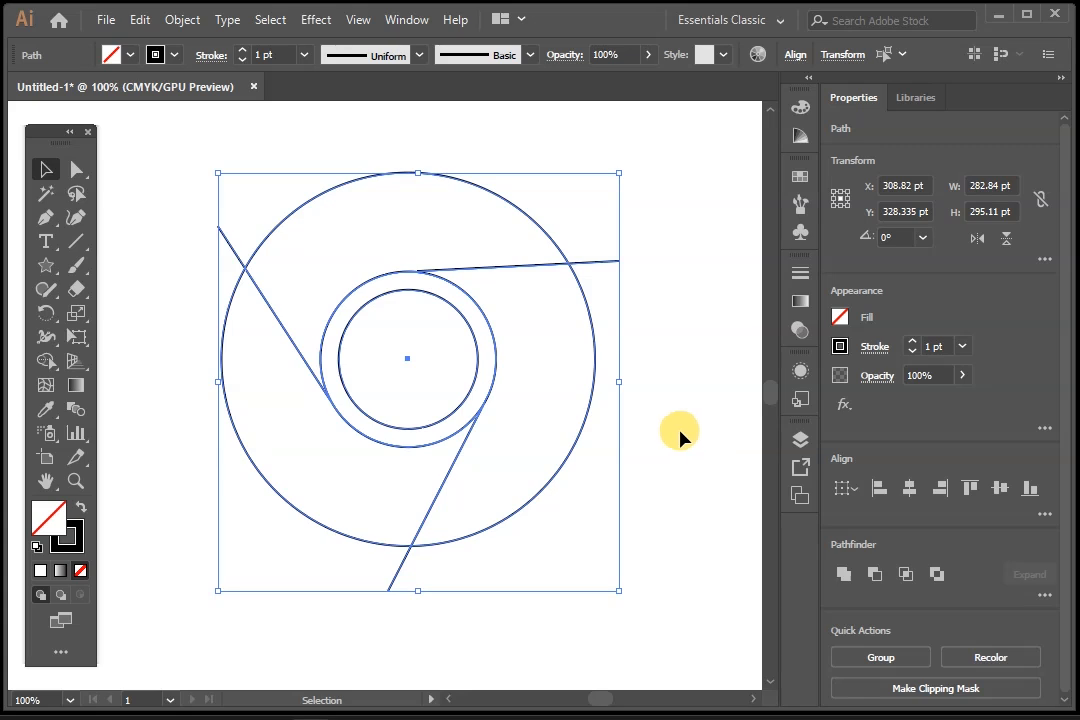
key("a")
key("ctrl+minus")
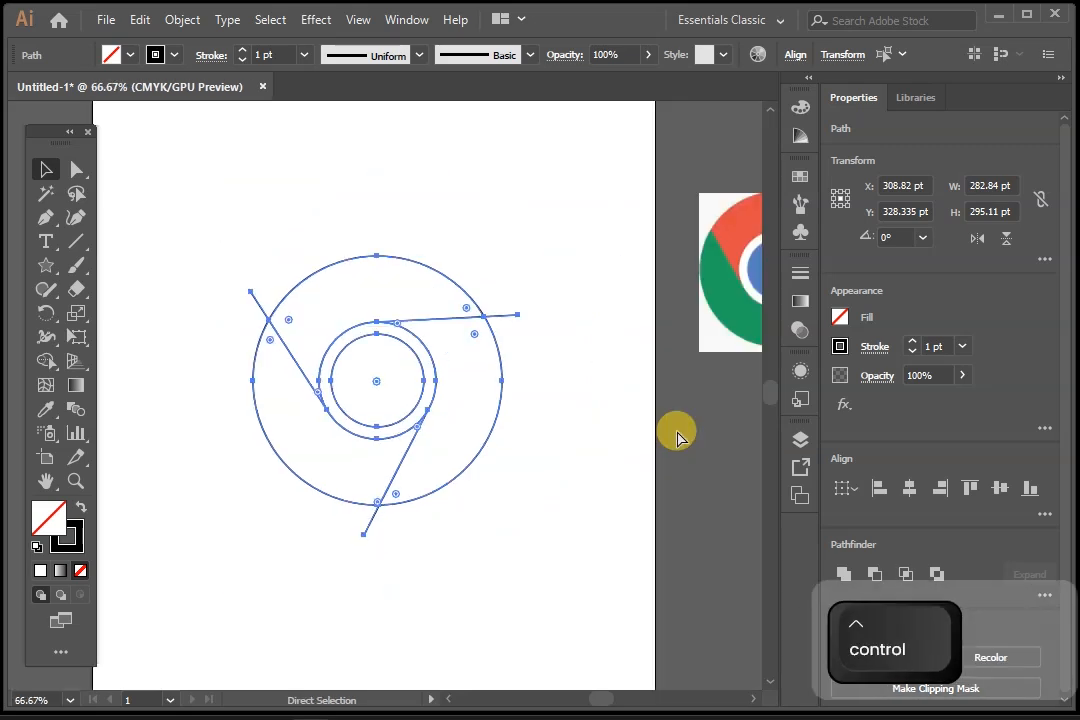
Fill the upper ring segment with the red sampled from the reference logo using the Eyedropper.
key("ctrl+minus")
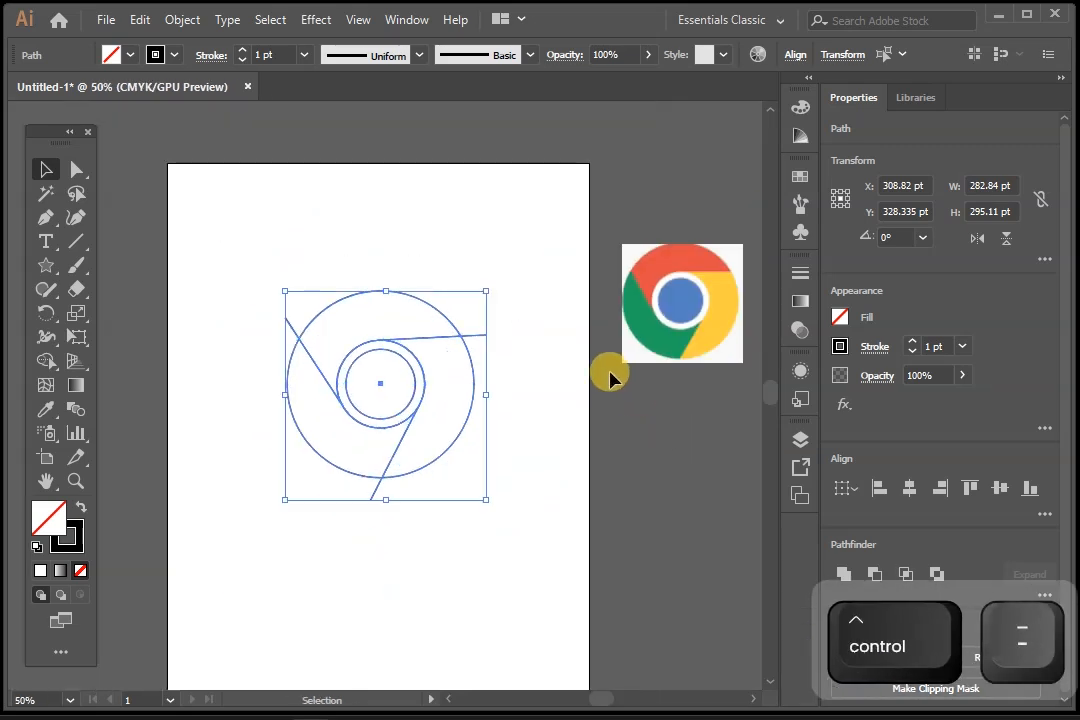
left_click(519, 218)
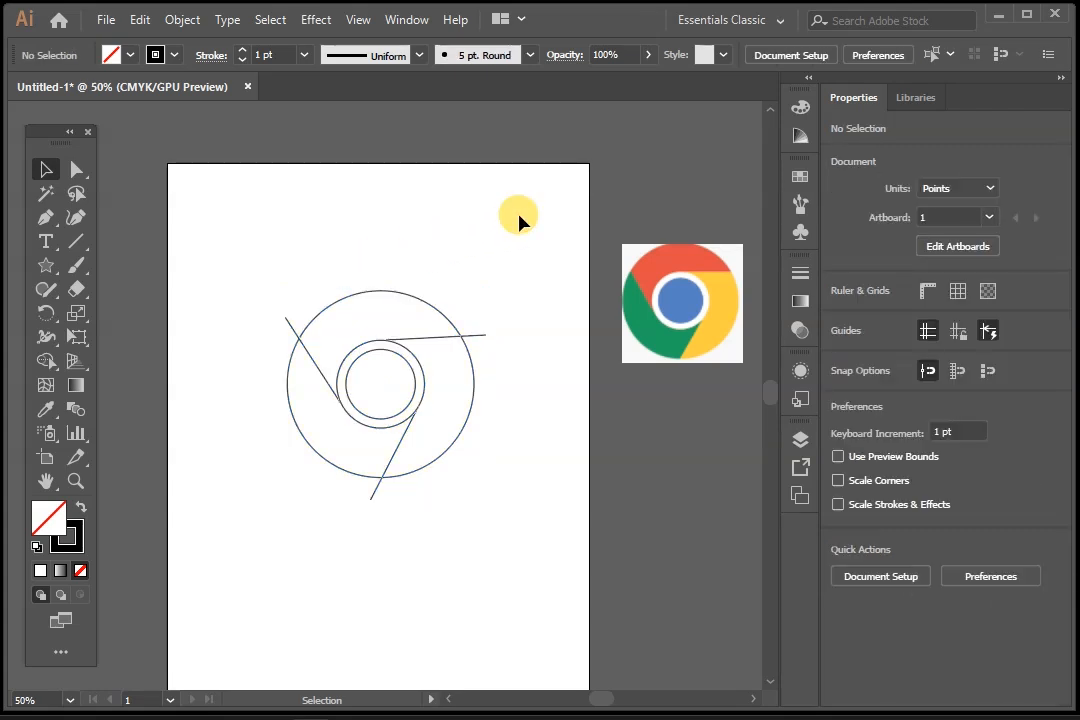
left_click(356, 293)
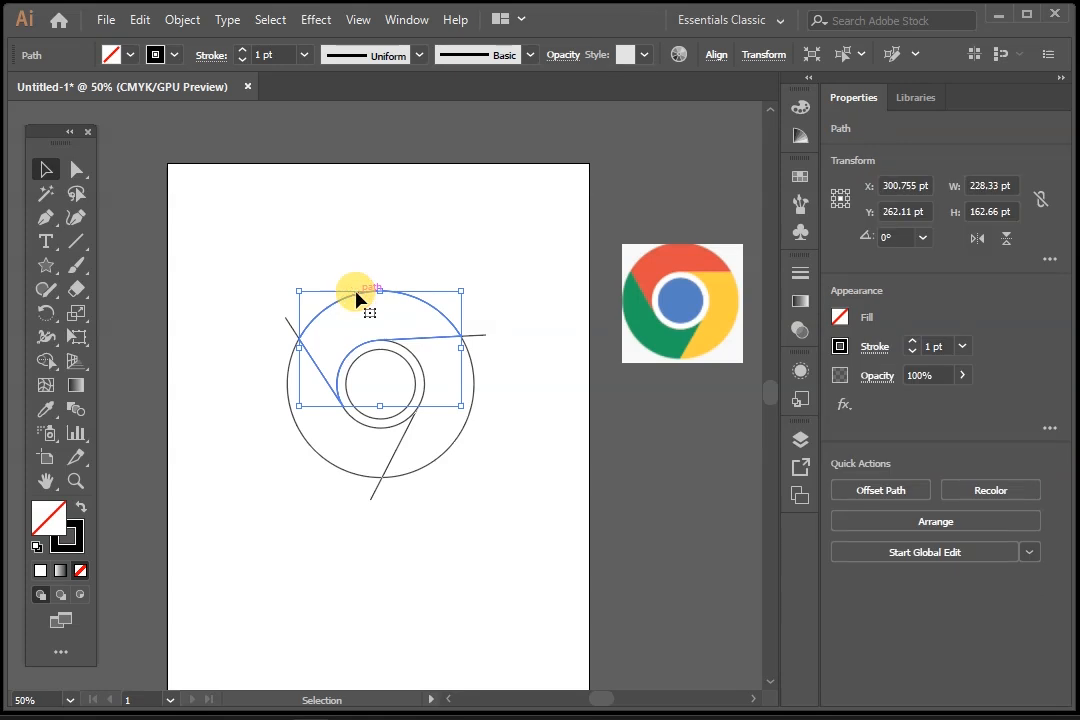
left_click(47, 411)
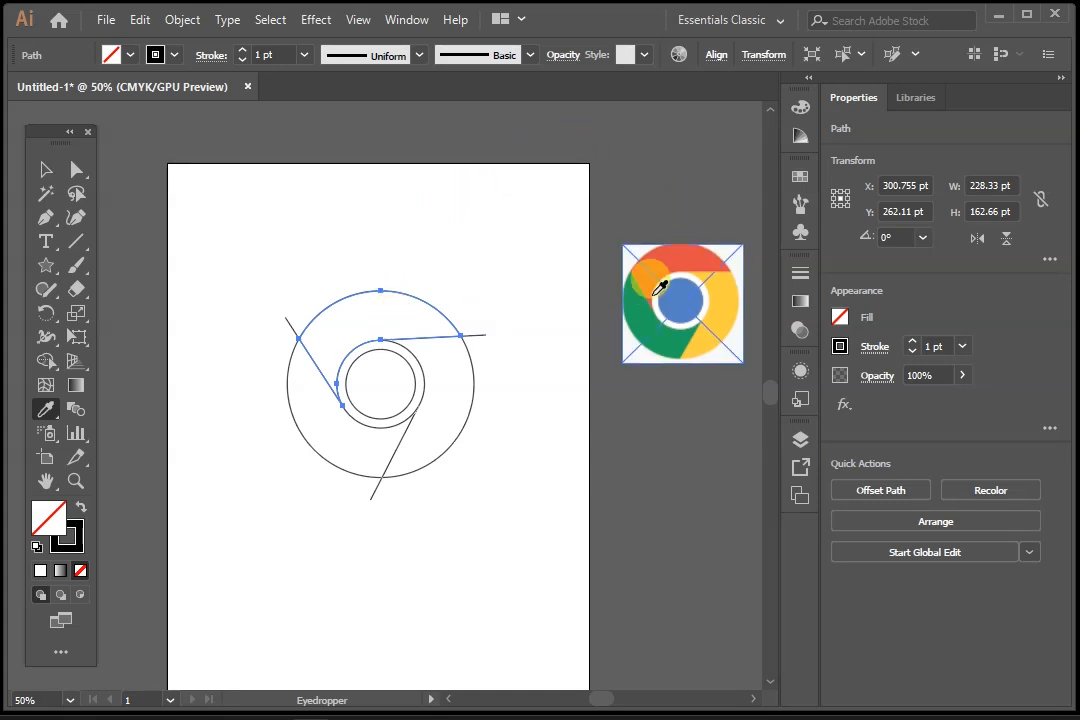
left_click(682, 250)
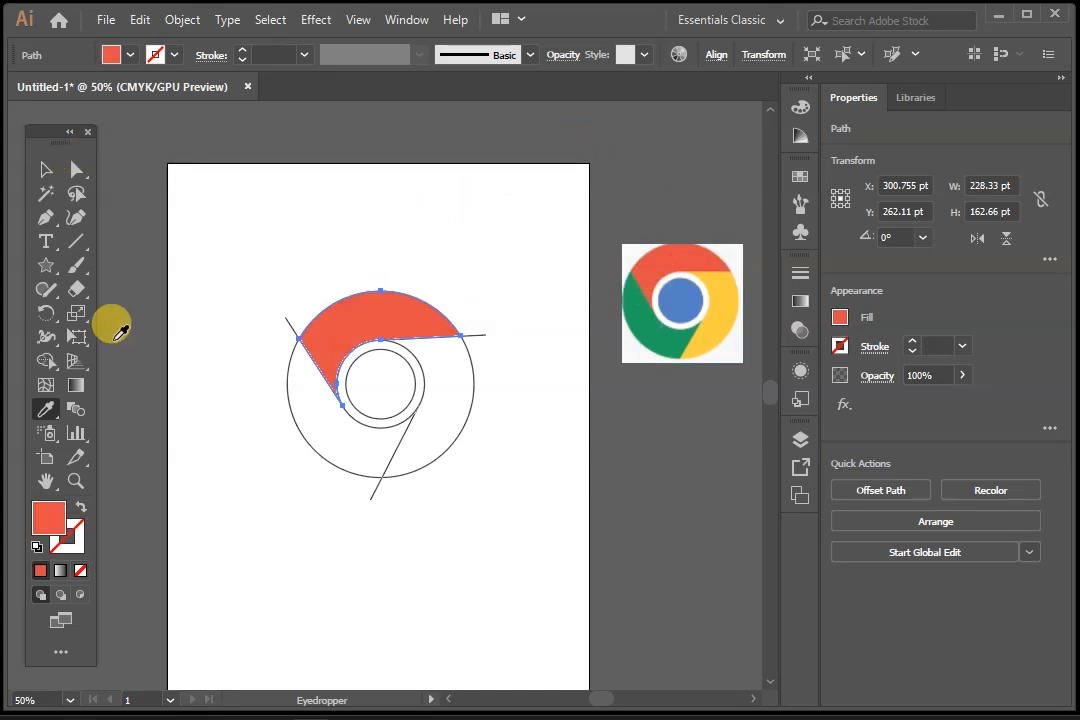
left_click(46, 173)
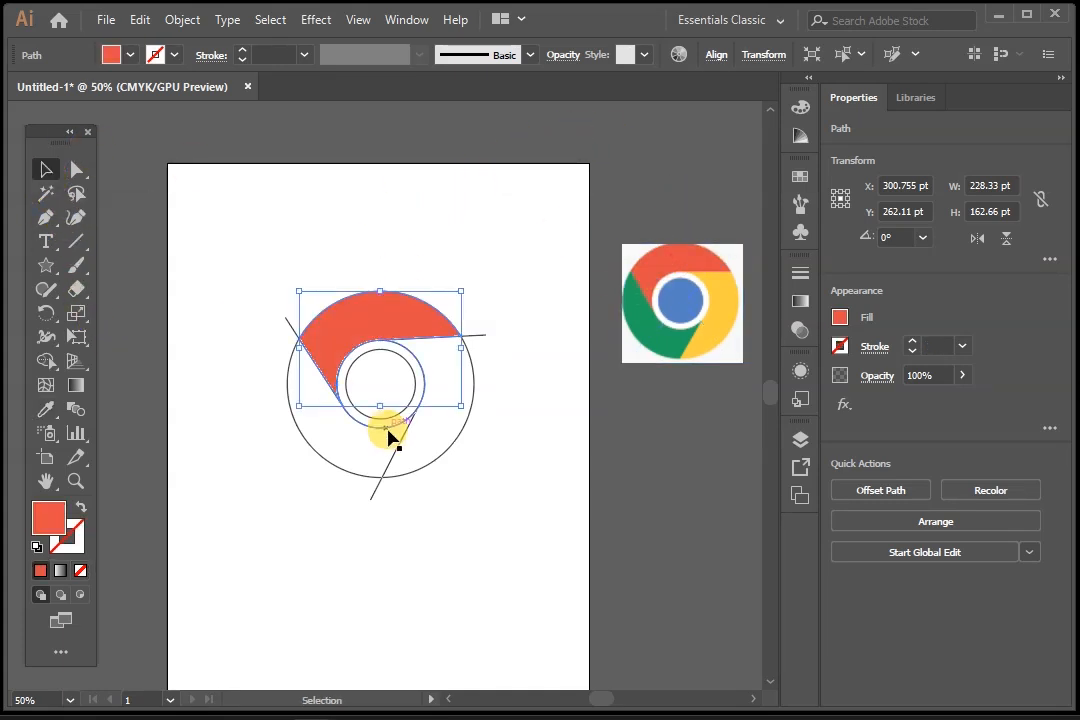
Fill the right ring segment with the yellow sampled from the reference logo.
left_click(444, 453)
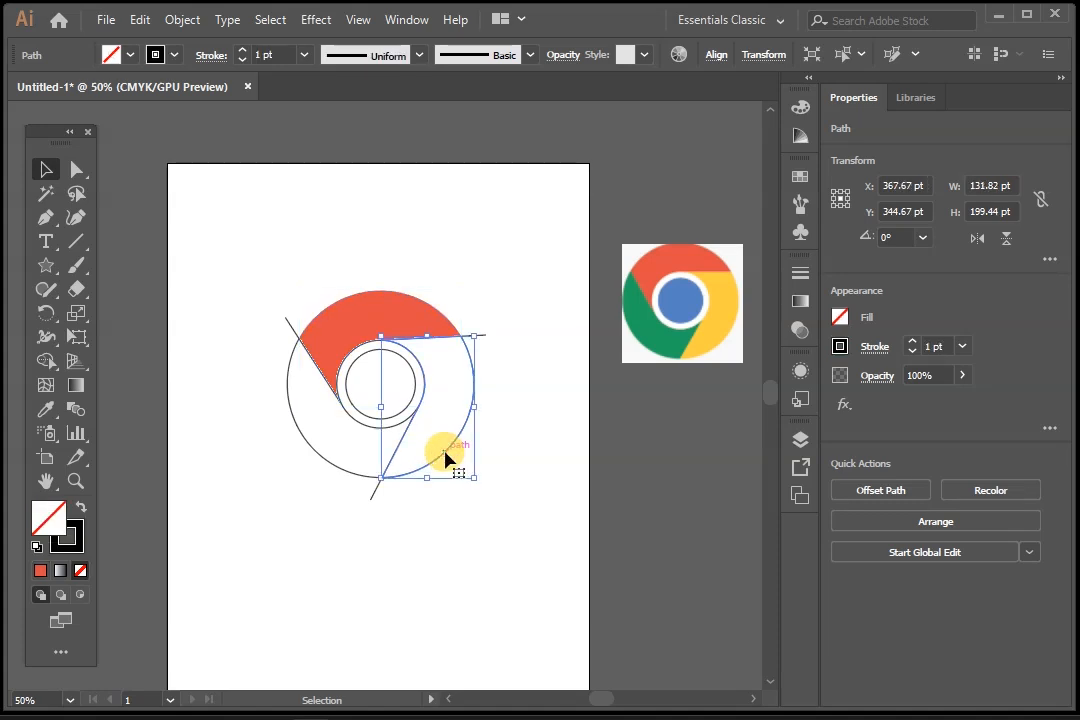
left_click(47, 411)
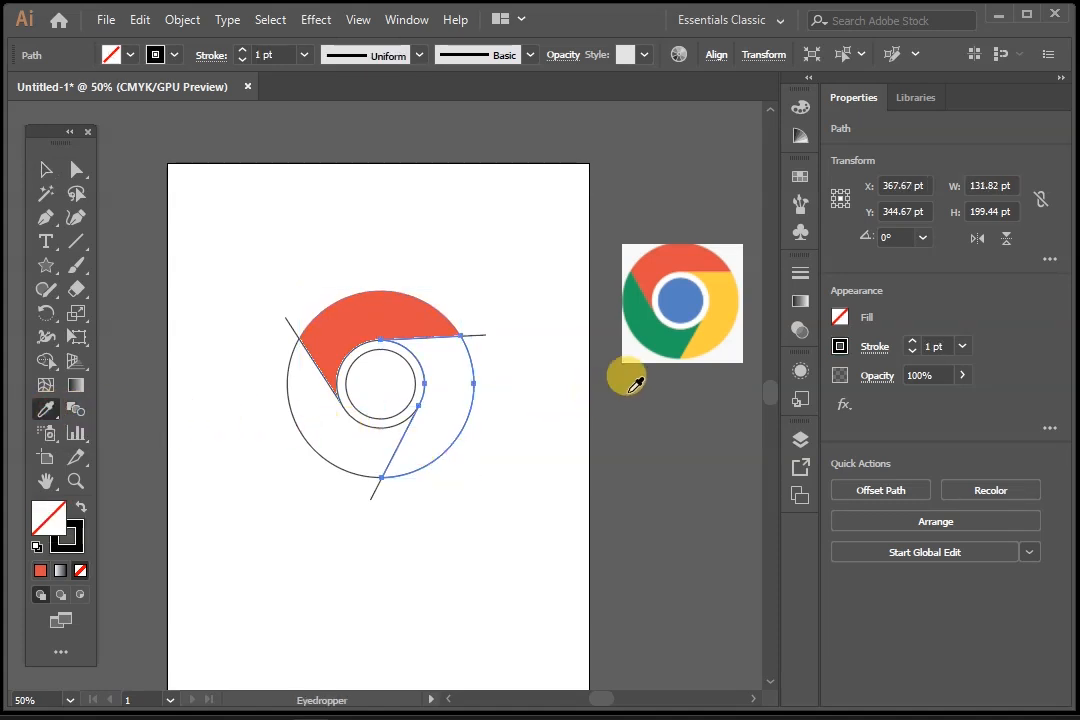
left_click(713, 303)
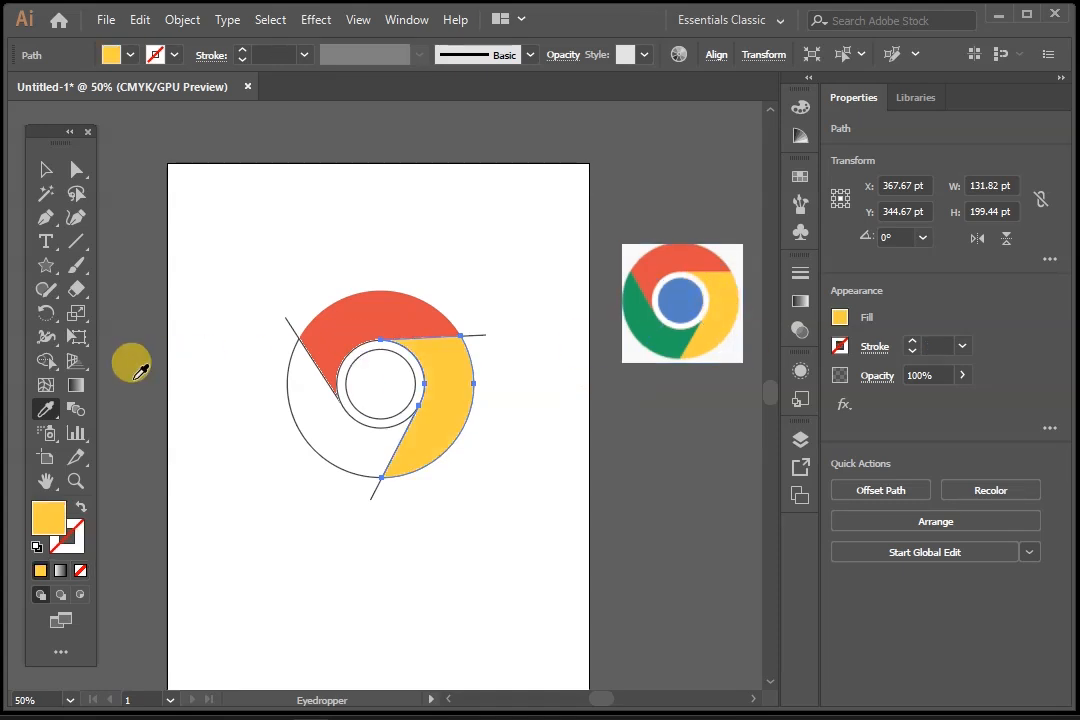
left_click(47, 170)
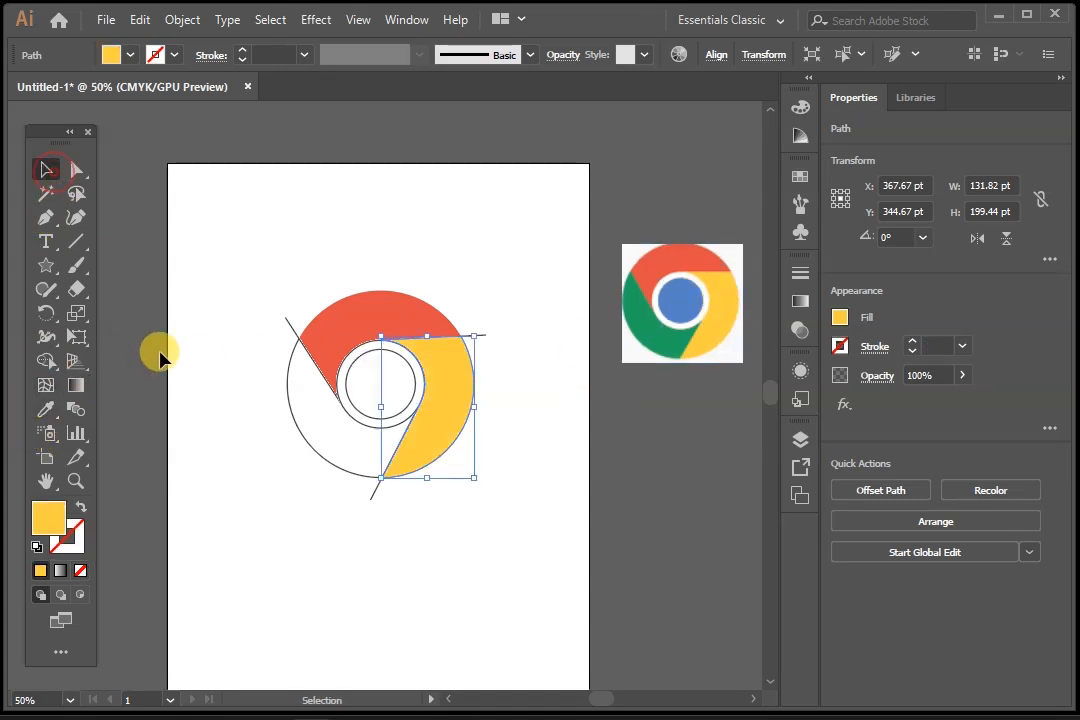
Fill the lower-left ring segment with the green sampled from the reference logo and clear the selection.
left_click(313, 455)
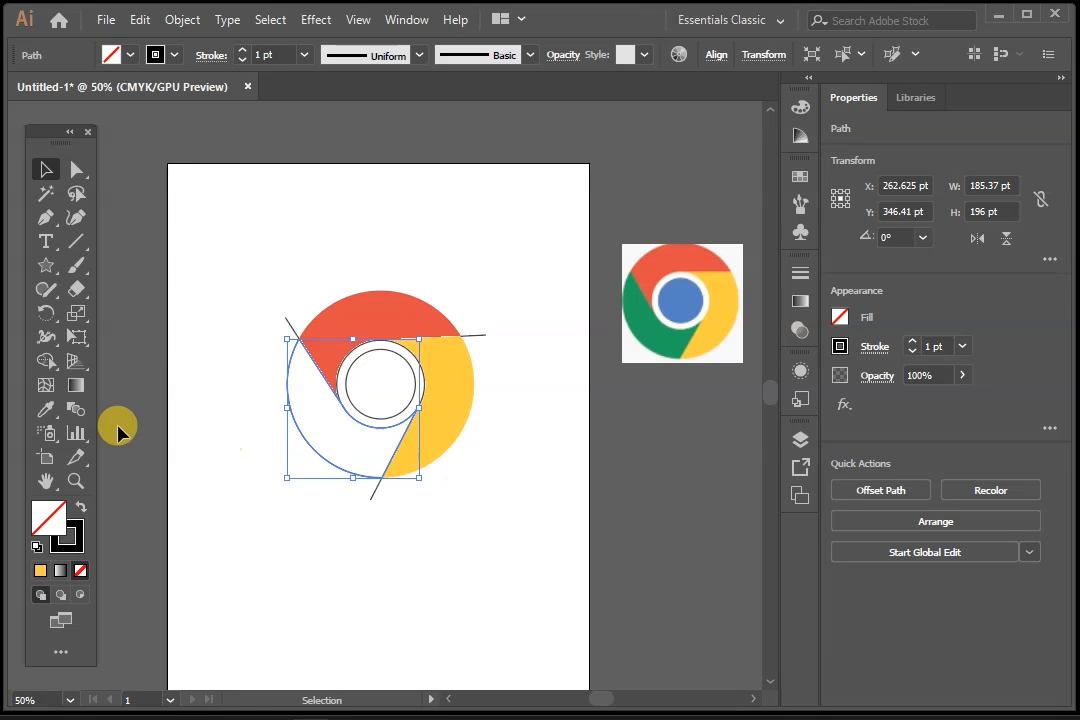
left_click(52, 411)
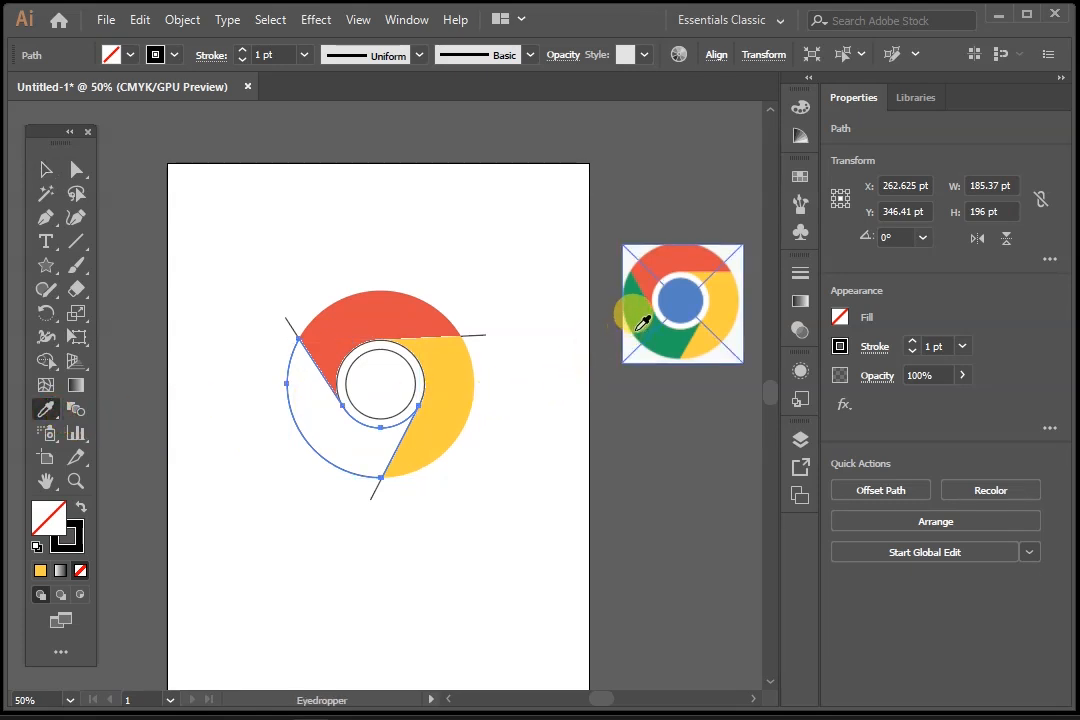
left_click(641, 316)
left_click(45, 172)
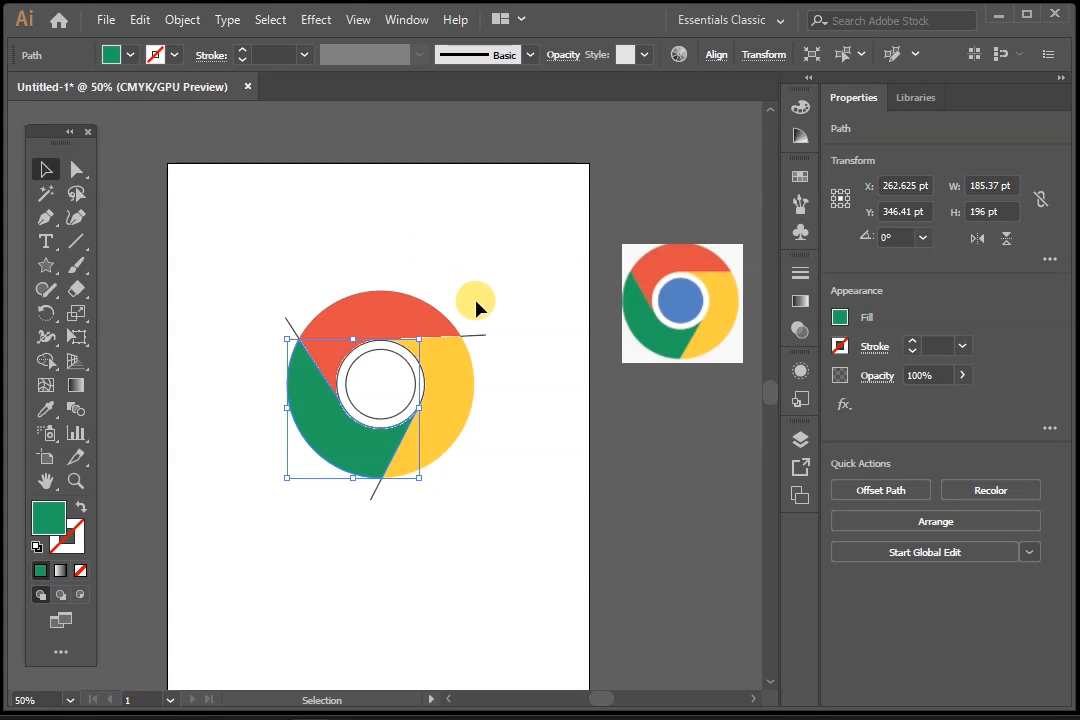
left_click(422, 272)
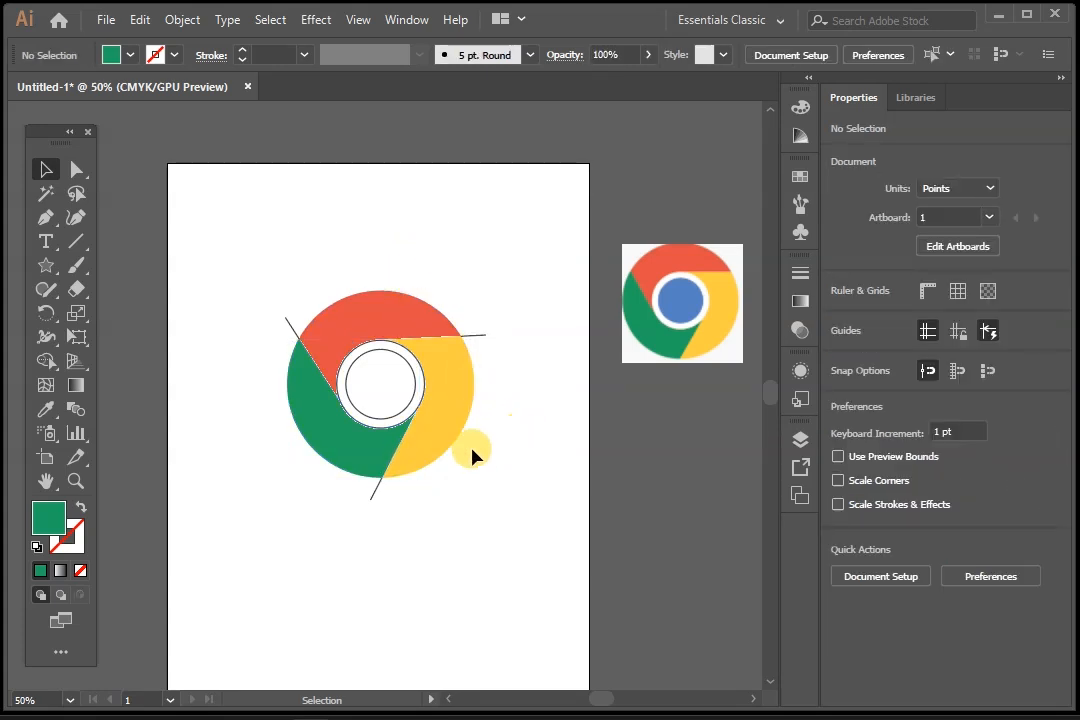
Fill the innermost circle with the blue sampled from the centre of the reference logo.
left_click(398, 413)
left_click(398, 413)
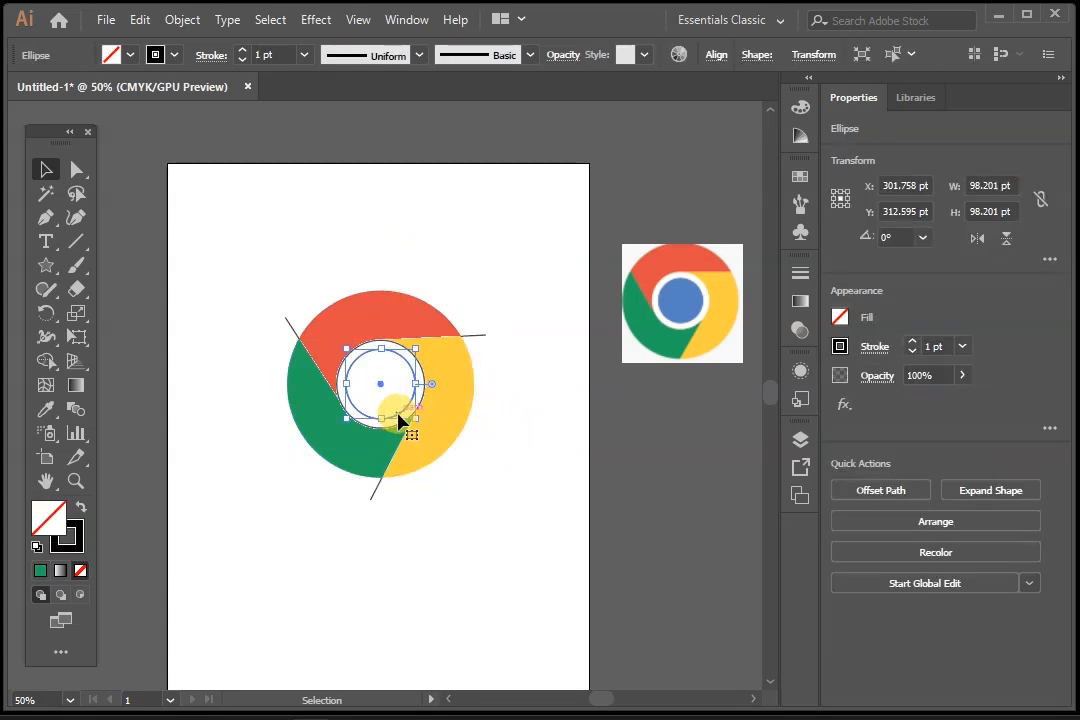
left_click(45, 410)
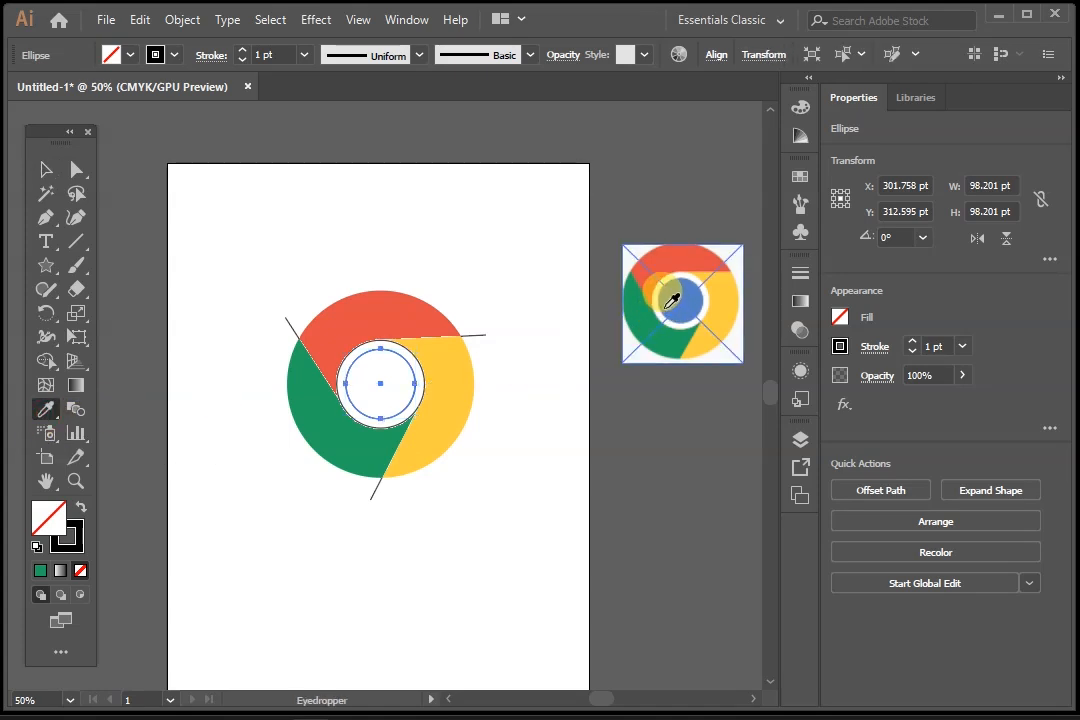
left_click(678, 301)
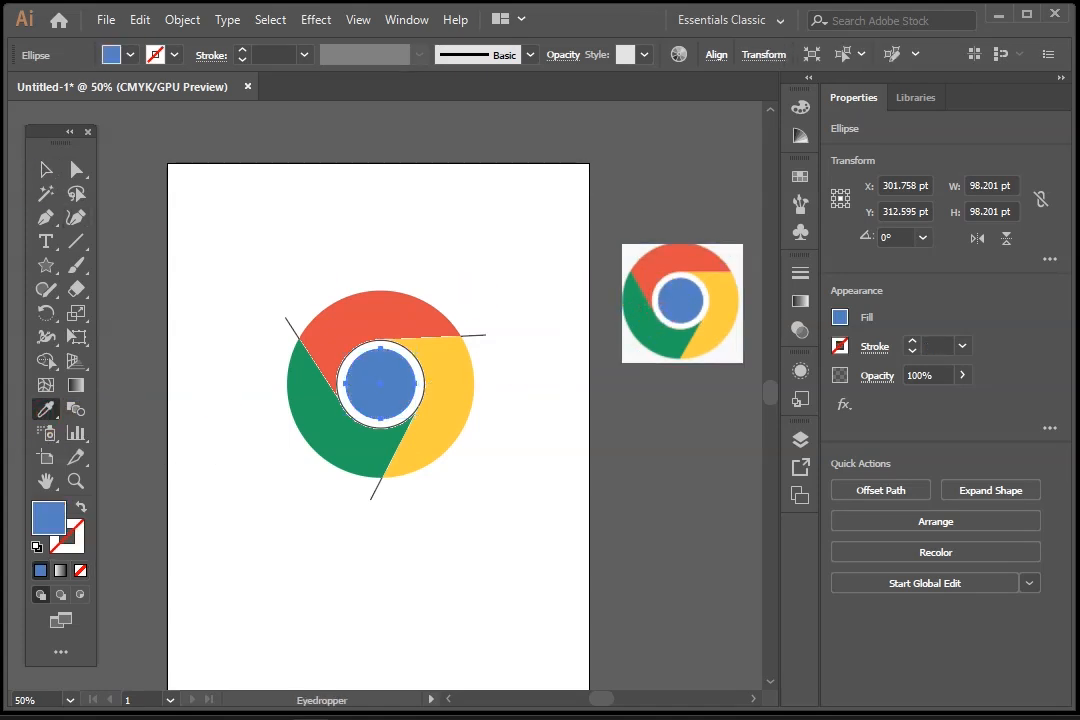
left_click(45, 169)
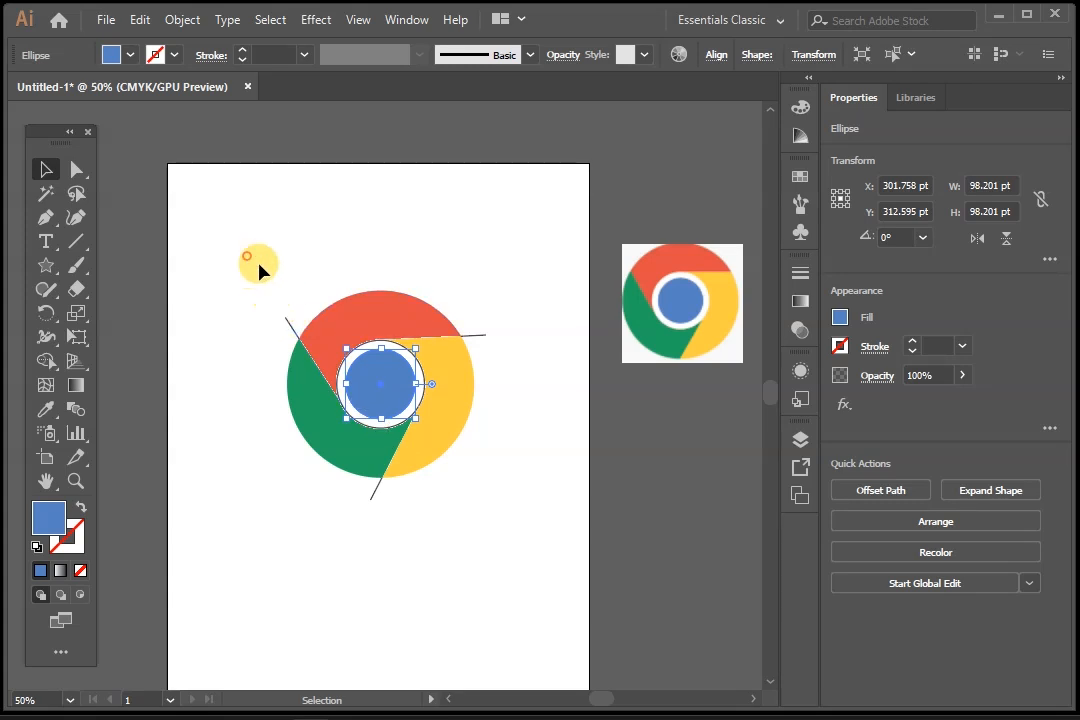
Move the whole logo off the artboard to examine whether the band around the blue circle is filled, and move it back.
left_click_drag(549, 514, 549, 514)
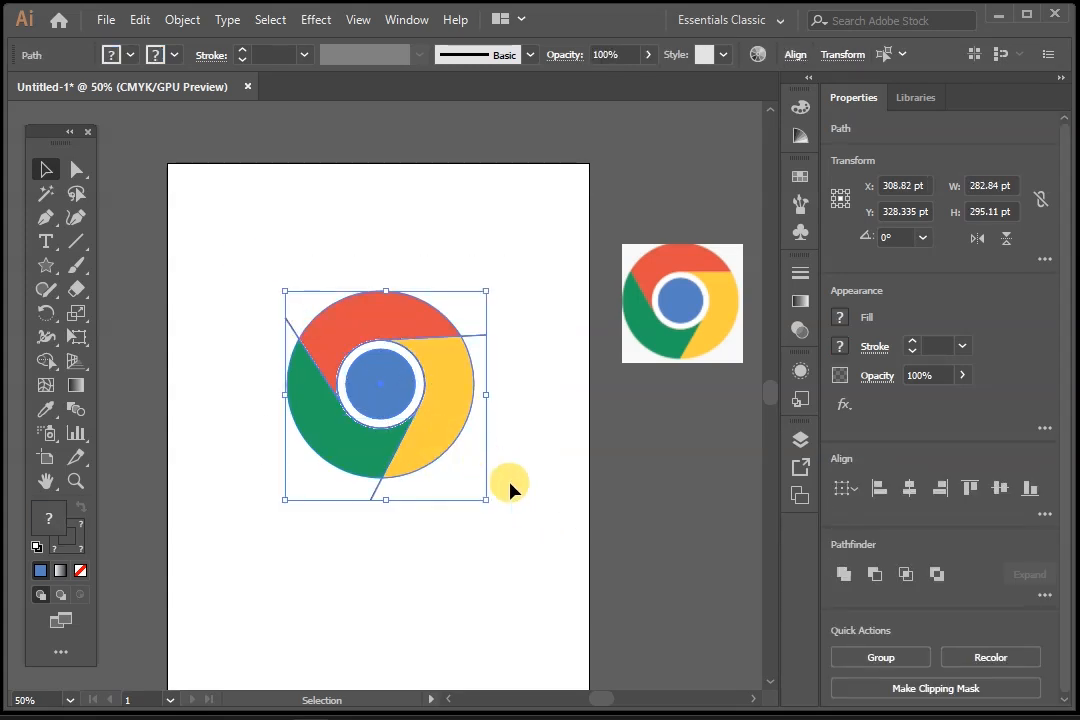
key("space")
left_click_drag(366, 436, 538, 458)
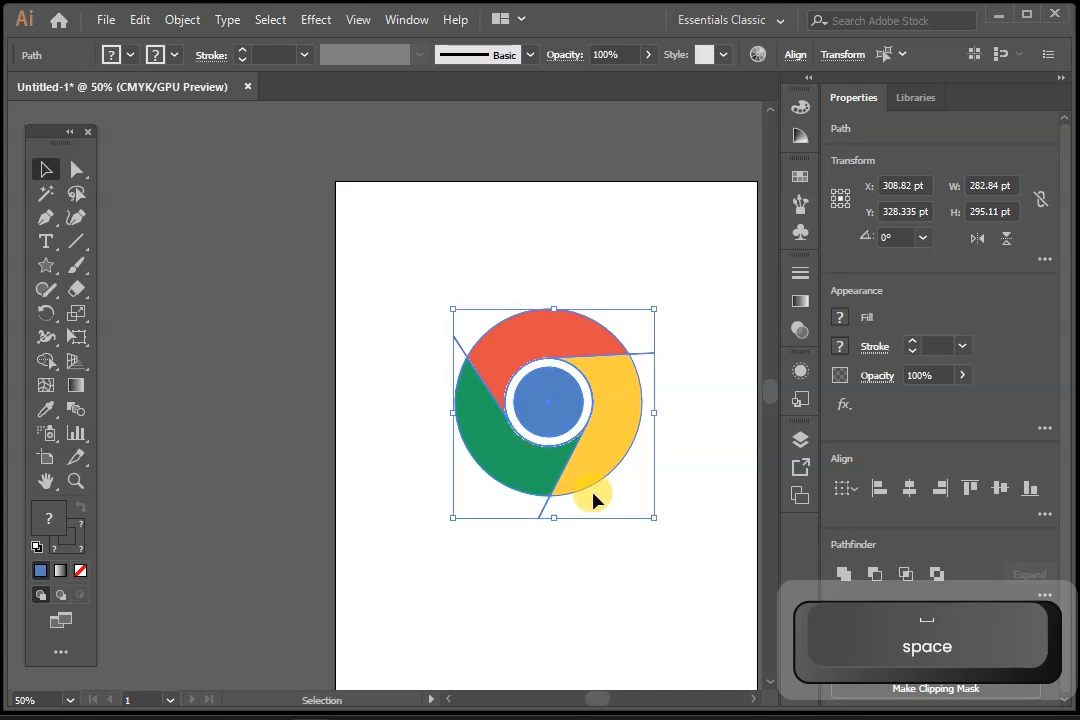
left_click_drag(594, 490, 301, 451)
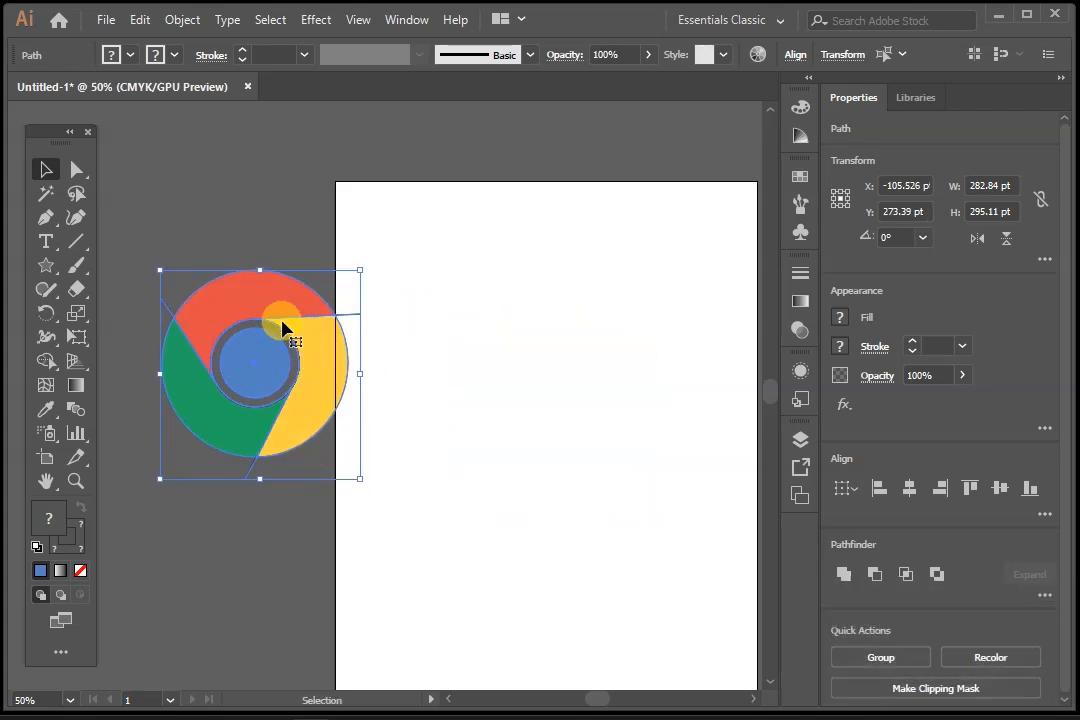
left_click_drag(298, 444, 407, 460)
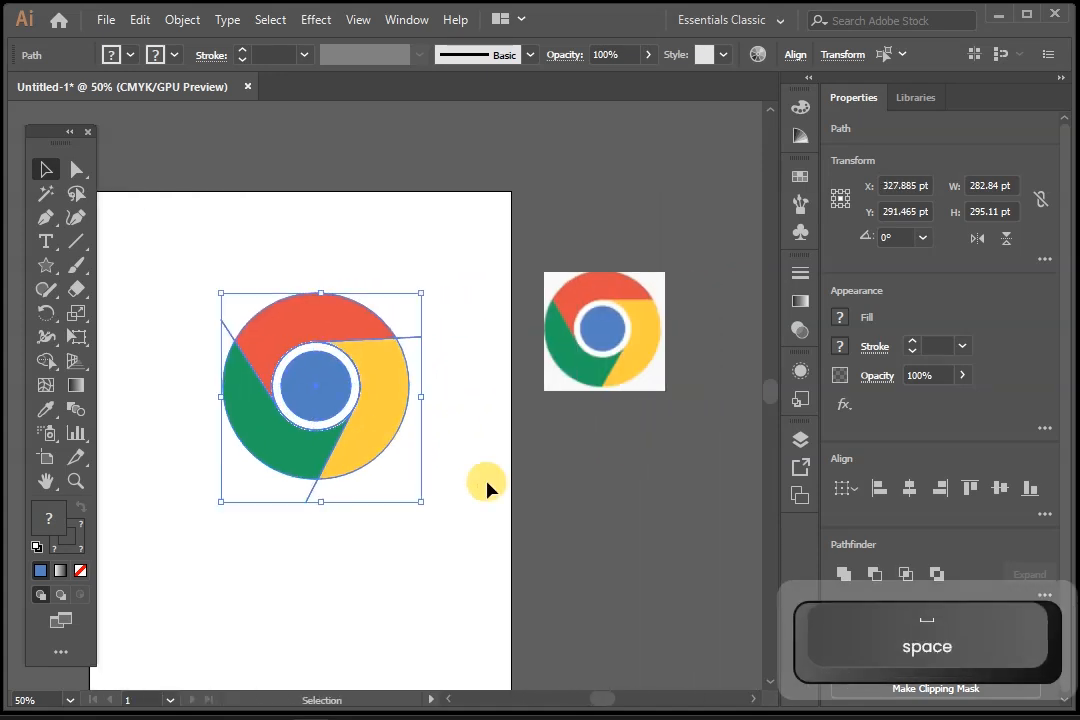
left_click(487, 491)
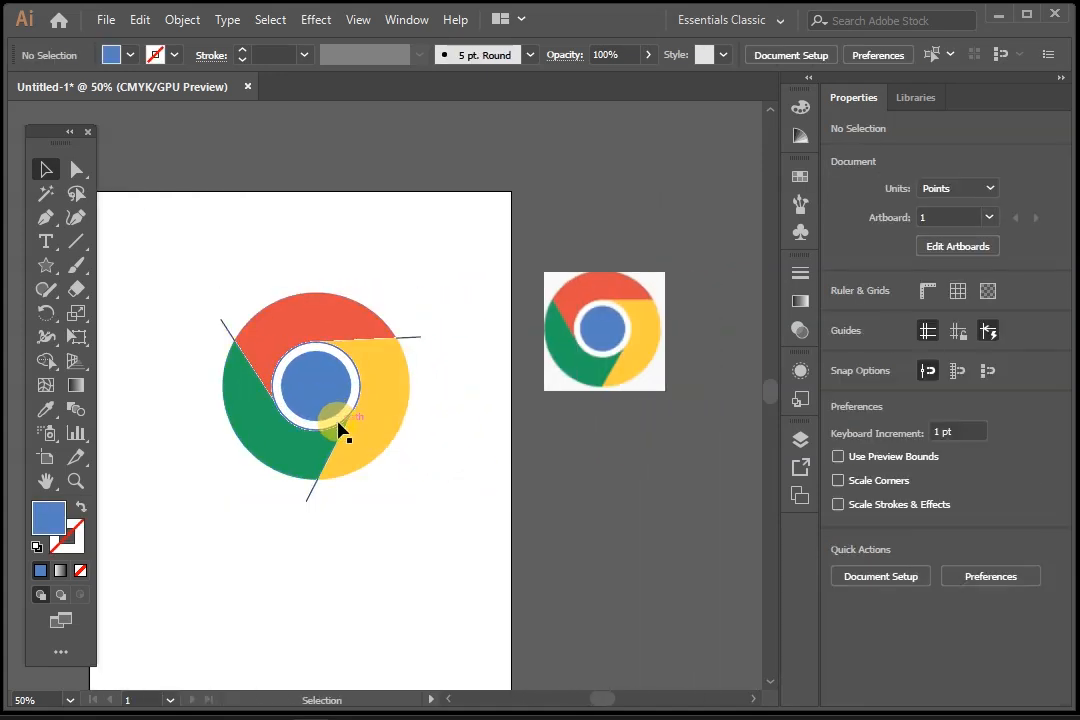
Fill the middle circle around the blue centre with the white sampled from the artboard.
left_click(338, 428)
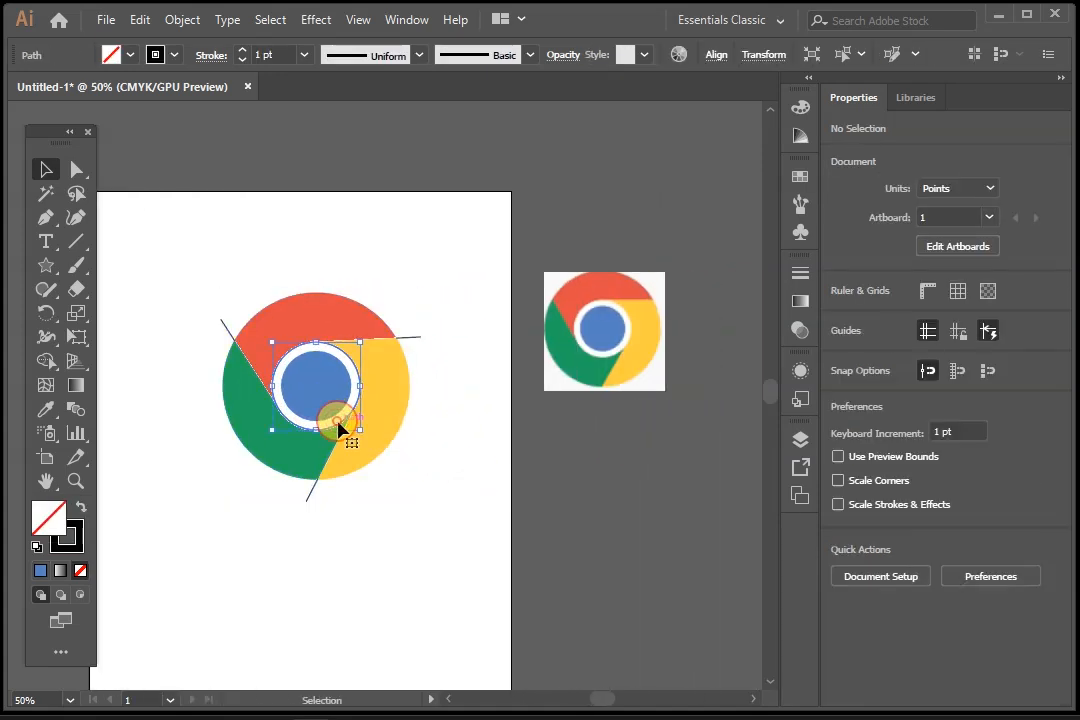
left_click(47, 409)
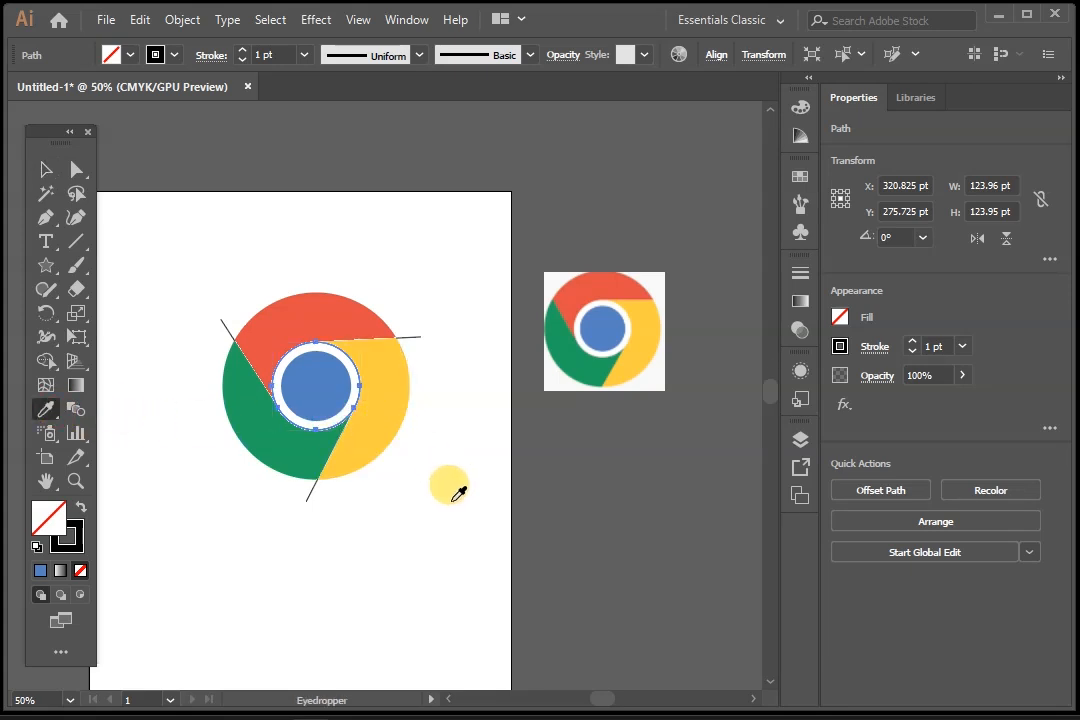
left_click(458, 492)
left_click(45, 175)
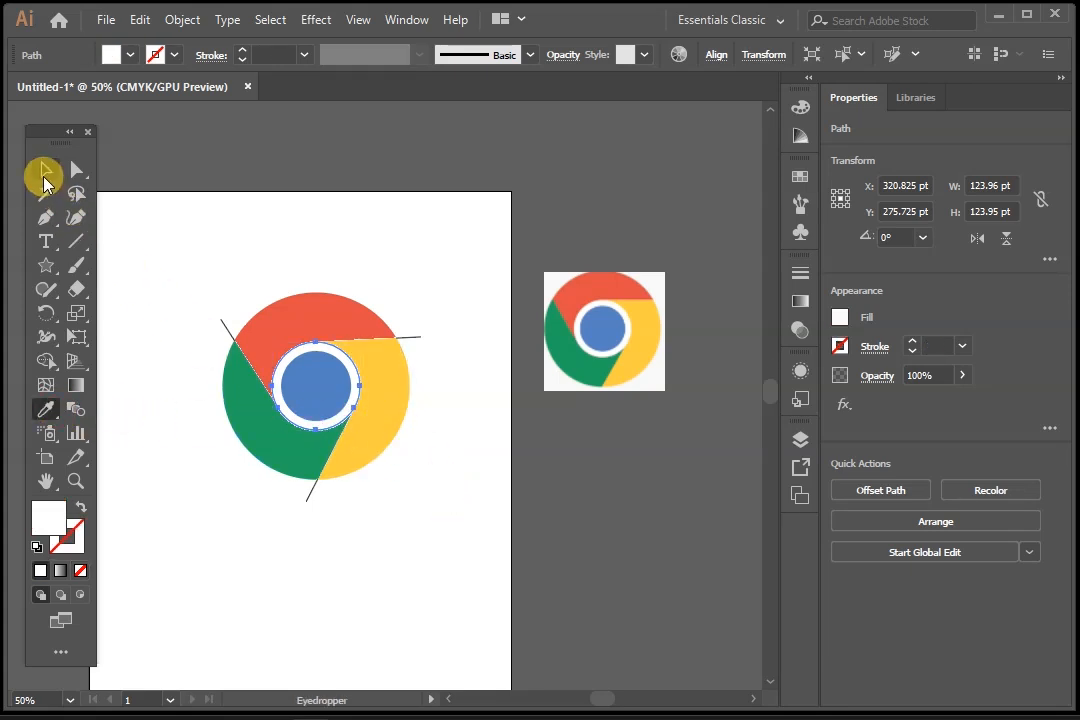
left_click(44, 177)
Delete the three leftover line ends that stick out beyond the outer circle.
mouse_move(167, 269)
left_mouse_down()
mouse_move(183, 298)
mouse_move(229, 331)
left_mouse_up()
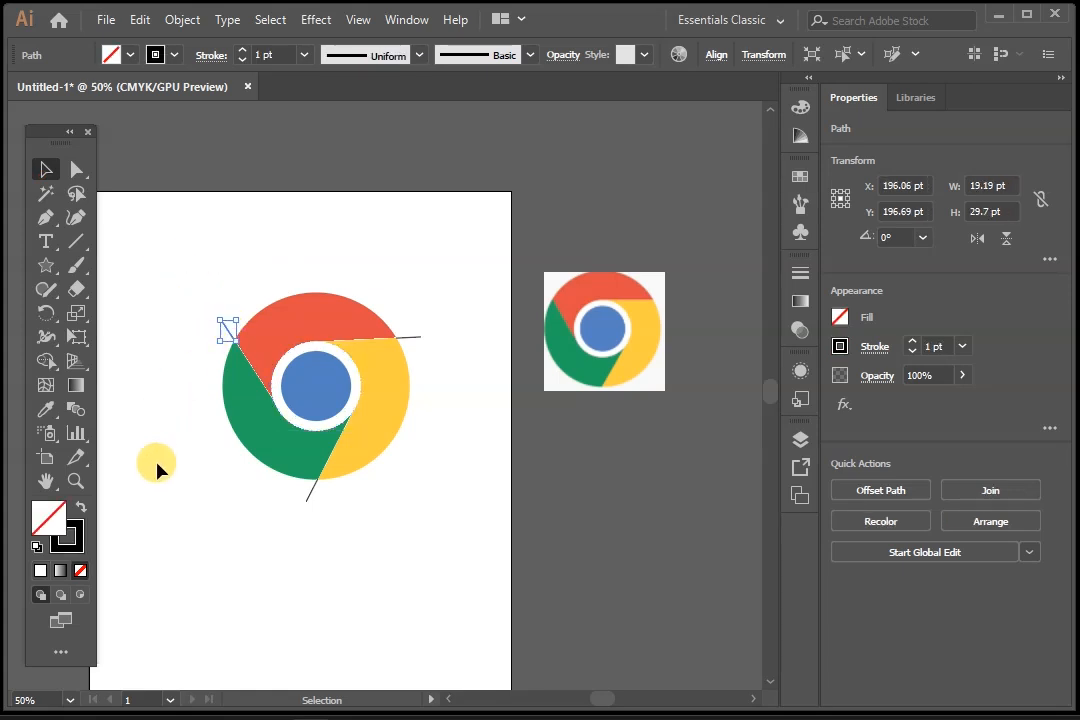
key("Delete")
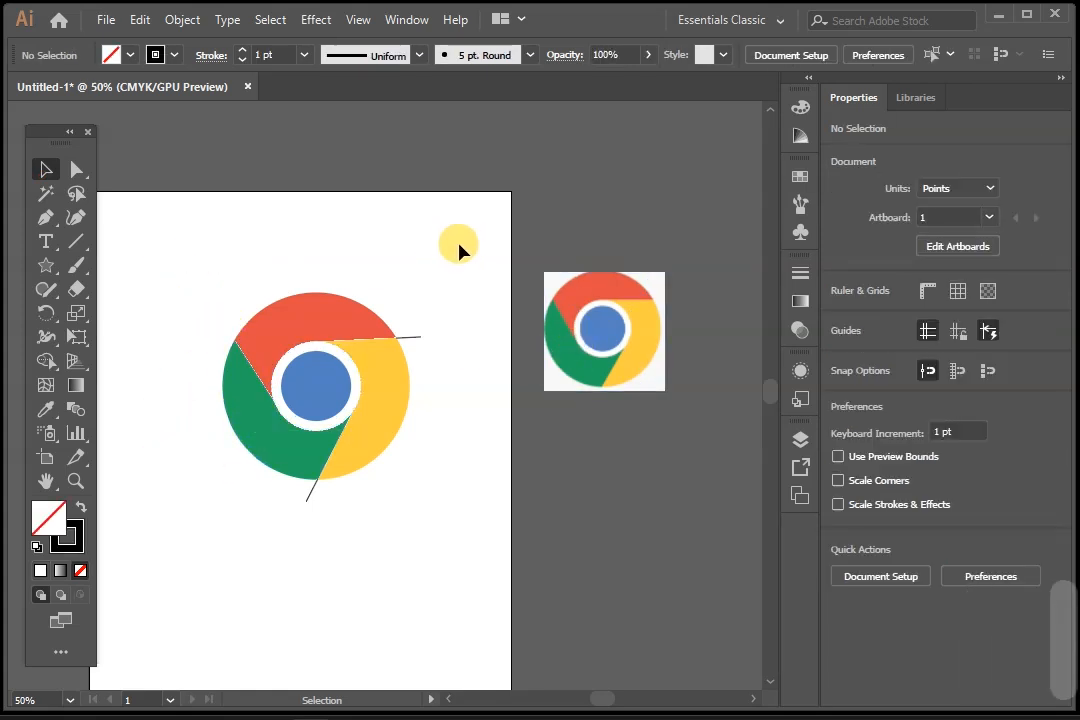
left_click_drag(425, 358, 414, 362)
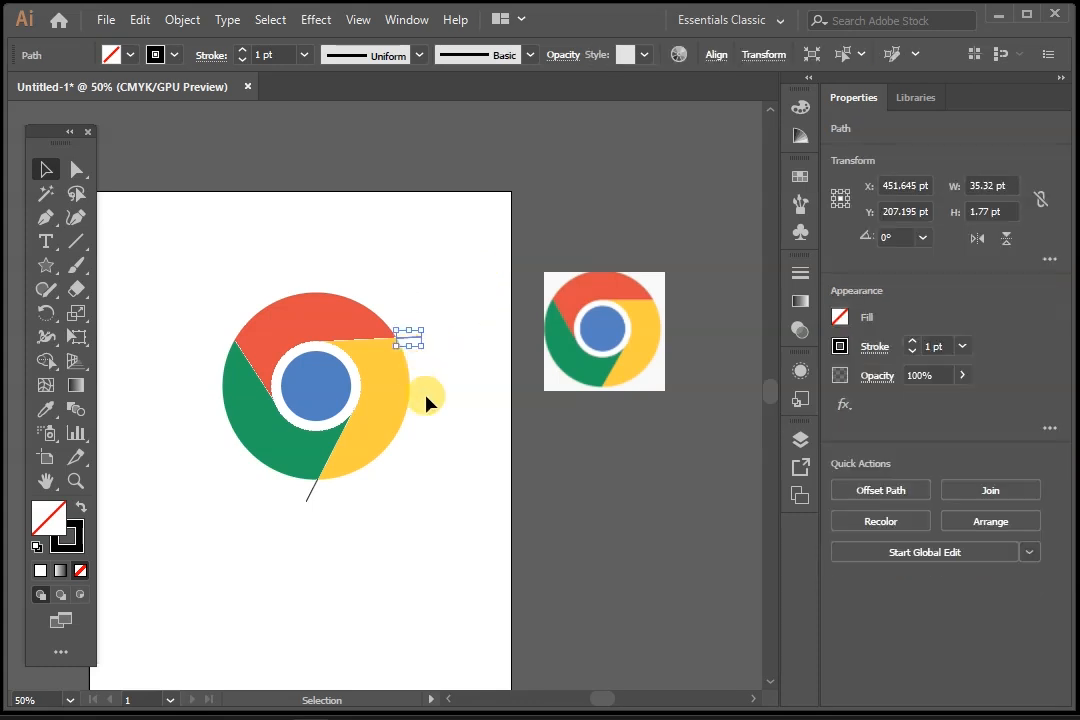
key("Delete")
left_click_drag(350, 622, 272, 500)
key("BackSpace")
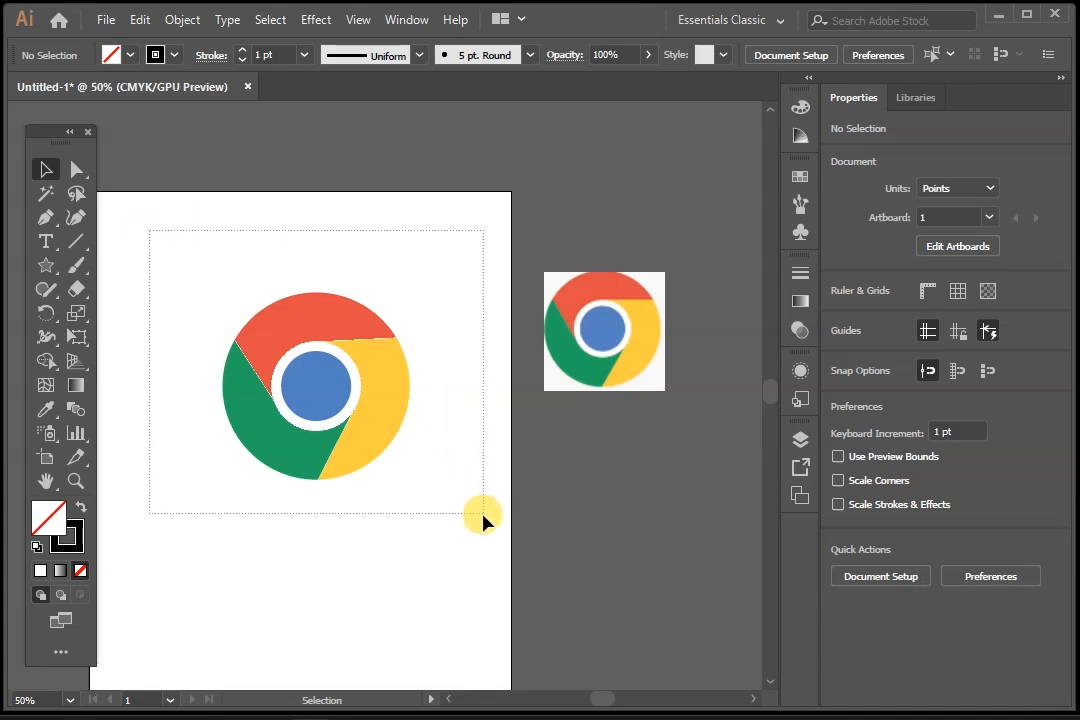
Set the stroke of all the logo's shapes to None and clear the selection.
left_click_drag(482, 520, 481, 519)
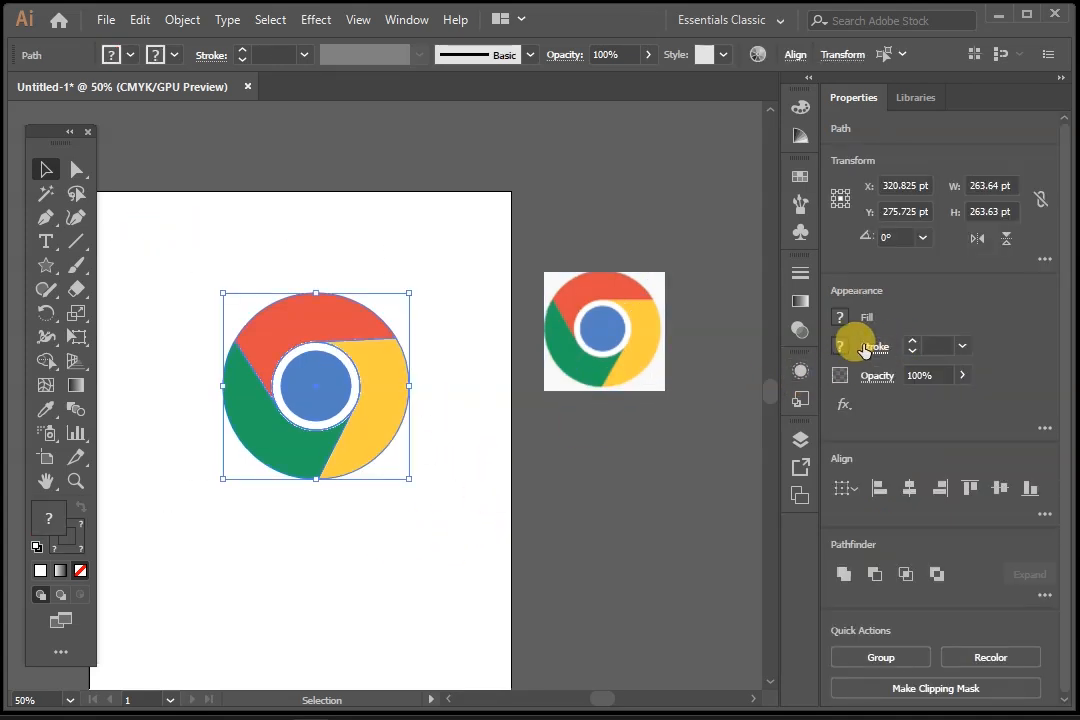
left_click(838, 350)
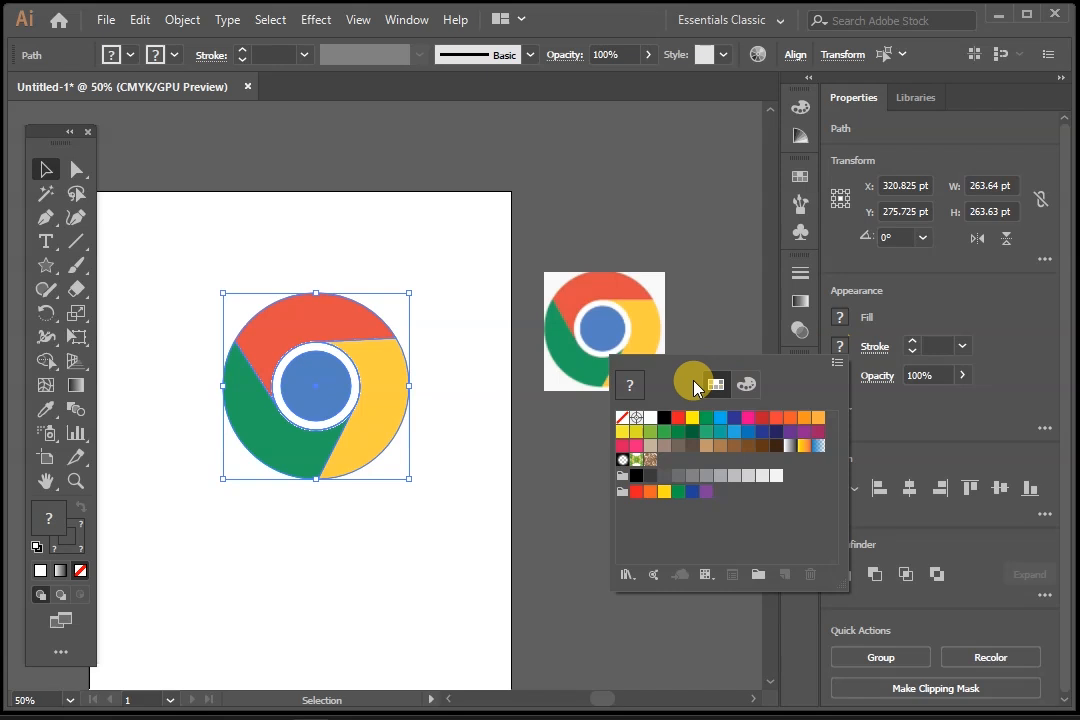
left_click(622, 420)
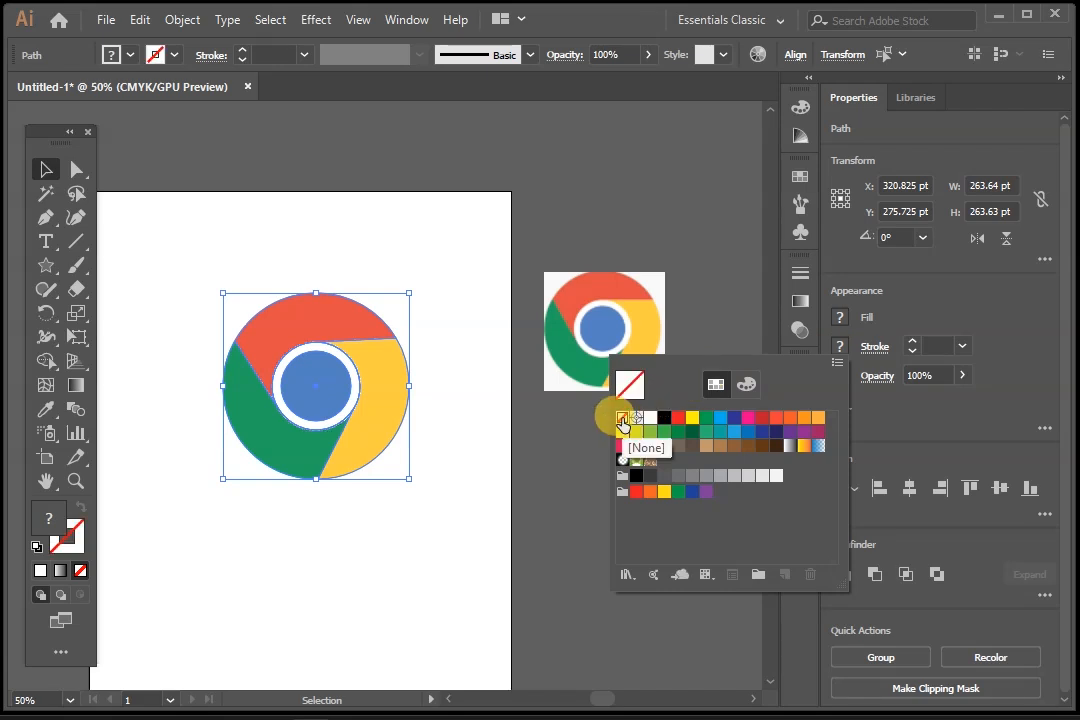
left_click(475, 438)
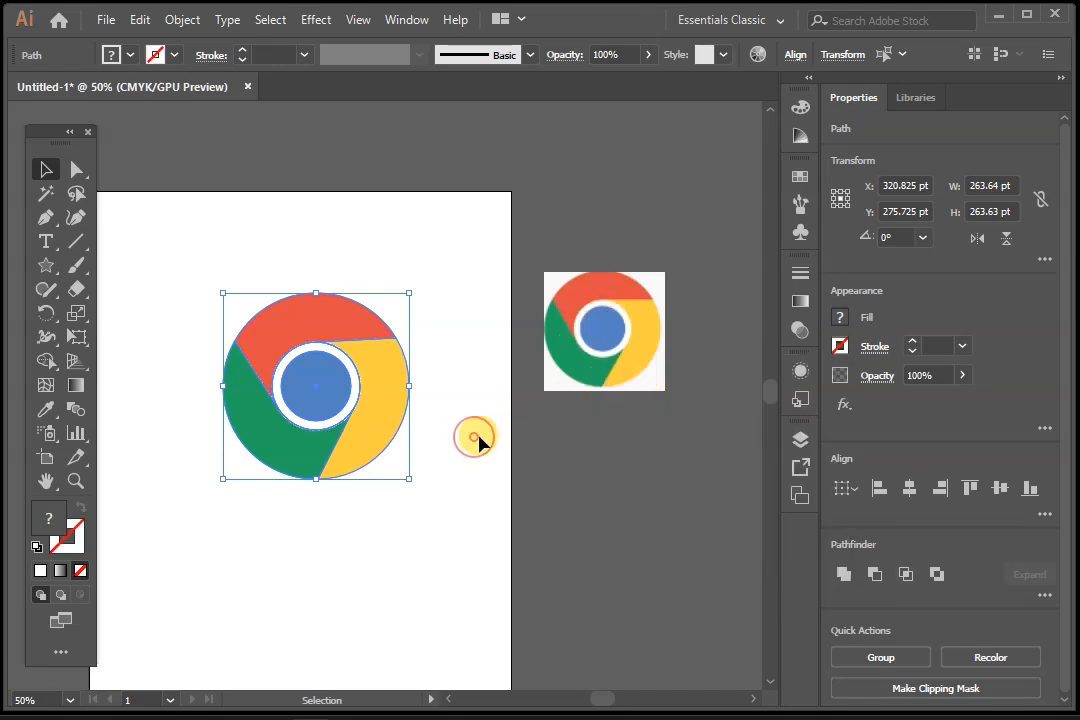
left_click(476, 438)
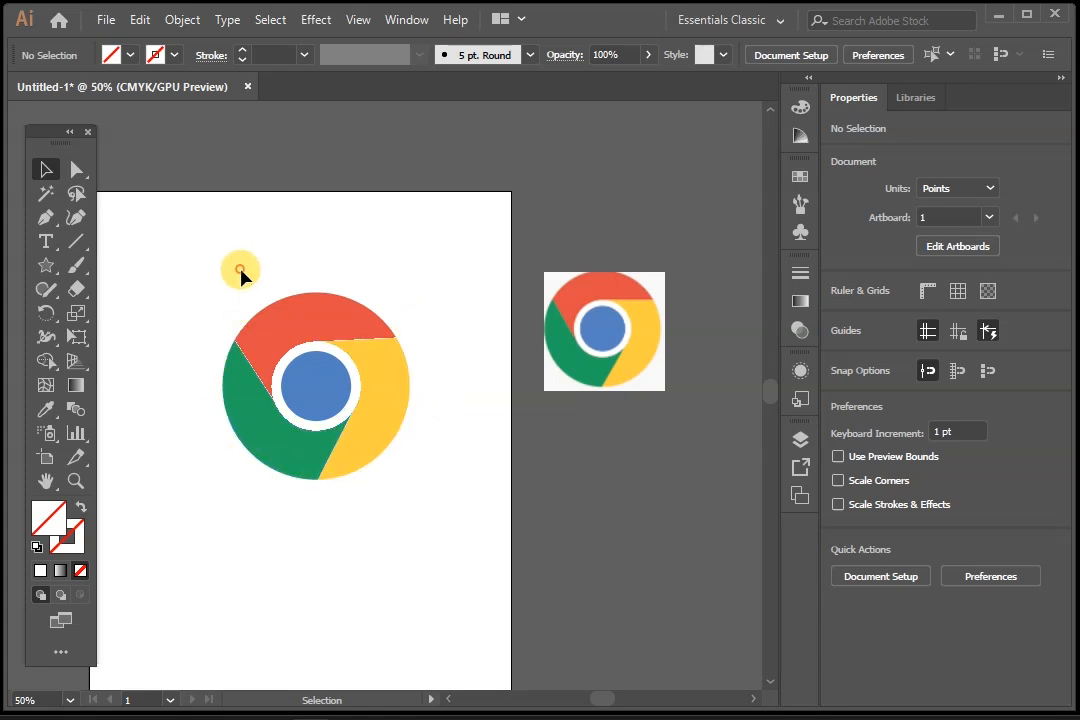
Select all the shapes of the finished logo on the artboard.
left_click_drag(193, 251, 402, 456)
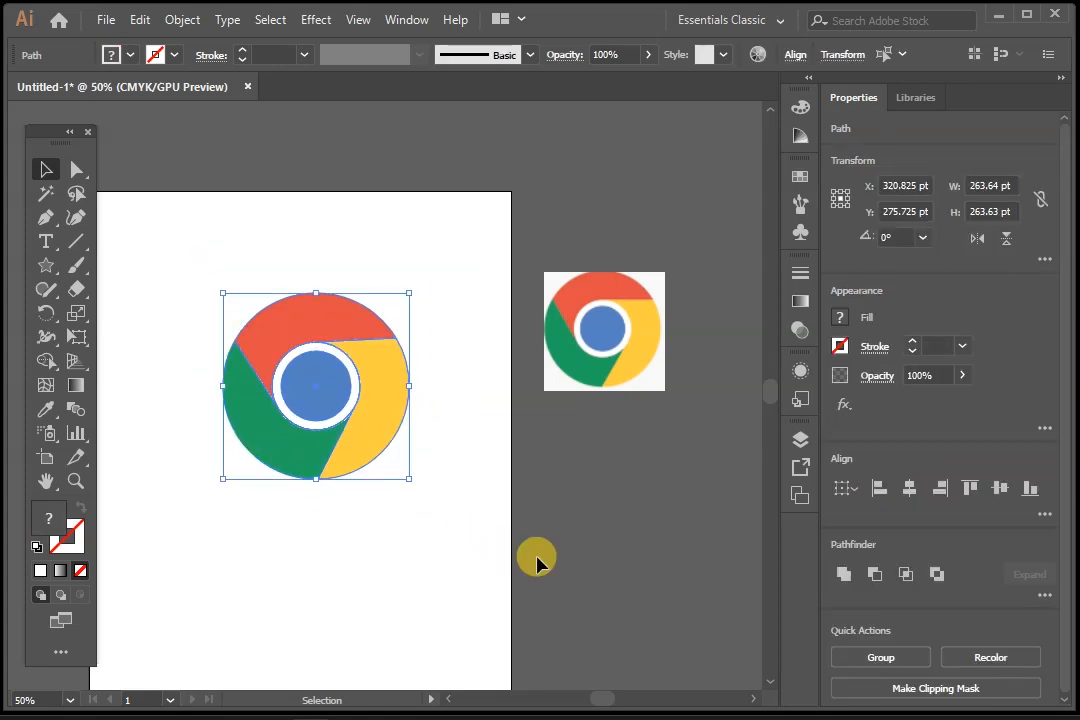